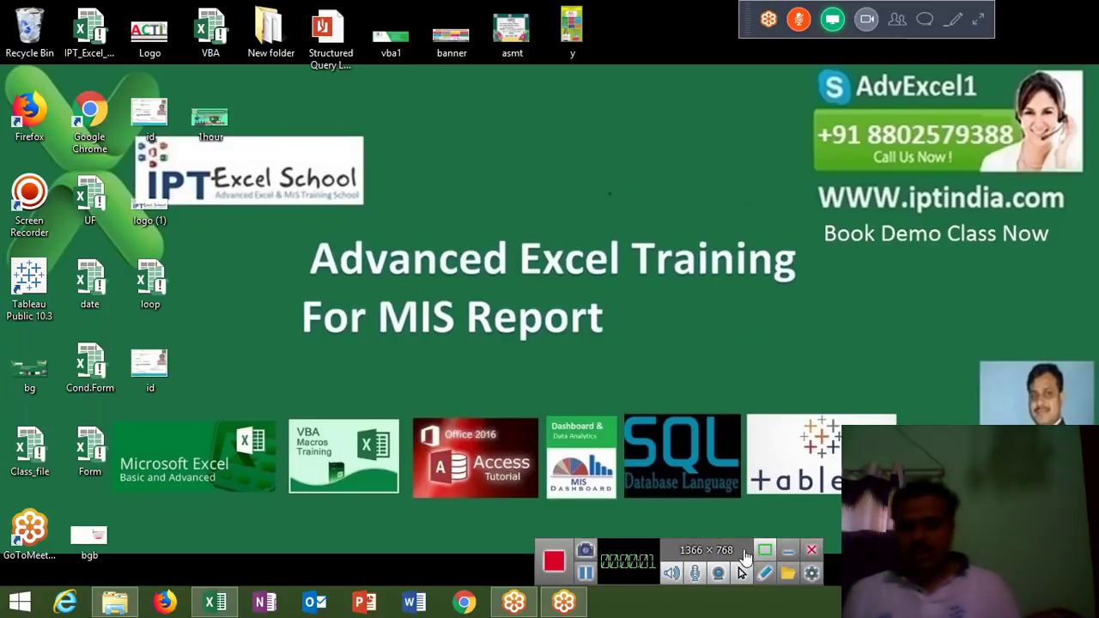
Hide the screen recorder toolbar and briefly expand, then collapse, the GoToMeeting control panel.
{"action": "left_click", "coordinate": [790, 557]}
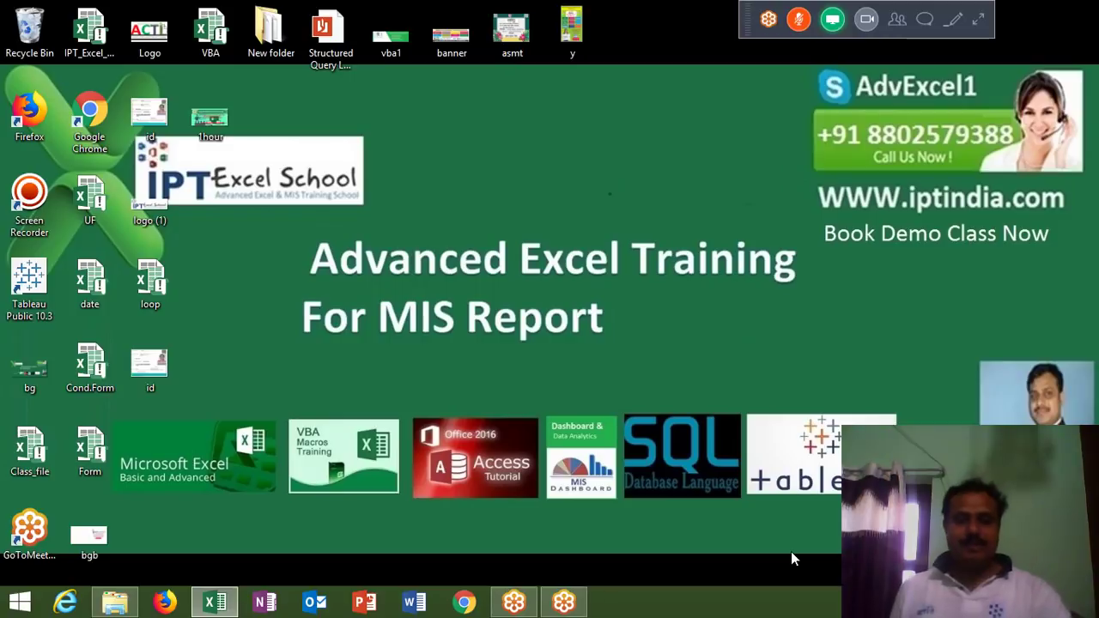
{"action": "left_click", "coordinate": [974, 23]}
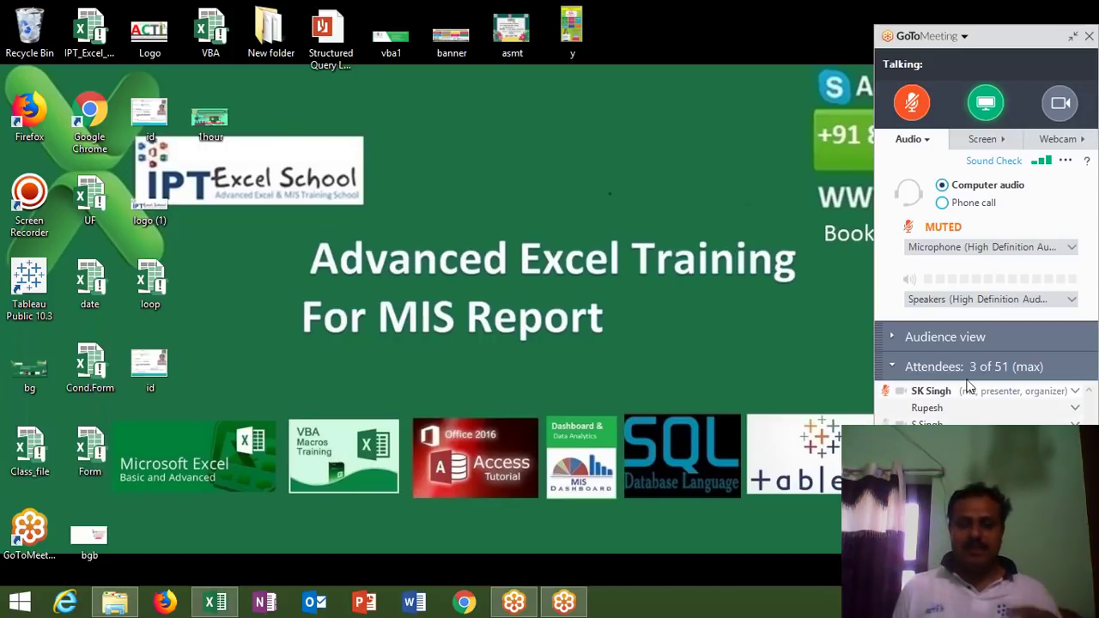
{"action": "left_click", "coordinate": [1071, 37]}
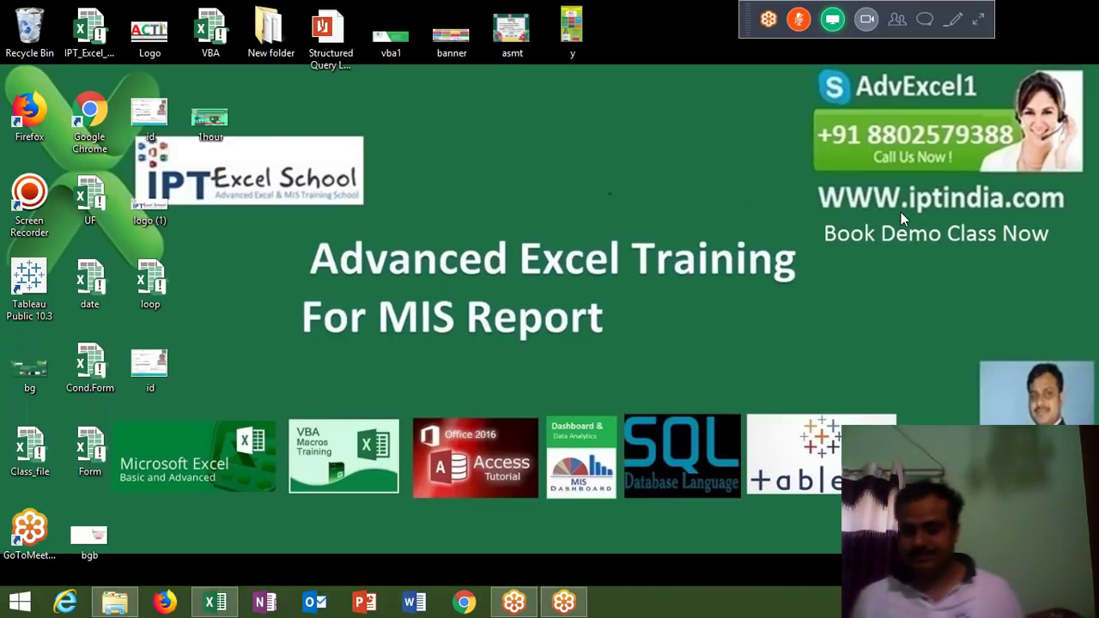
Unmute the GoToMeeting microphone, collapse the panel to the compact bar, and refresh the desktop.
{"action": "left_click", "coordinate": [799, 20]}
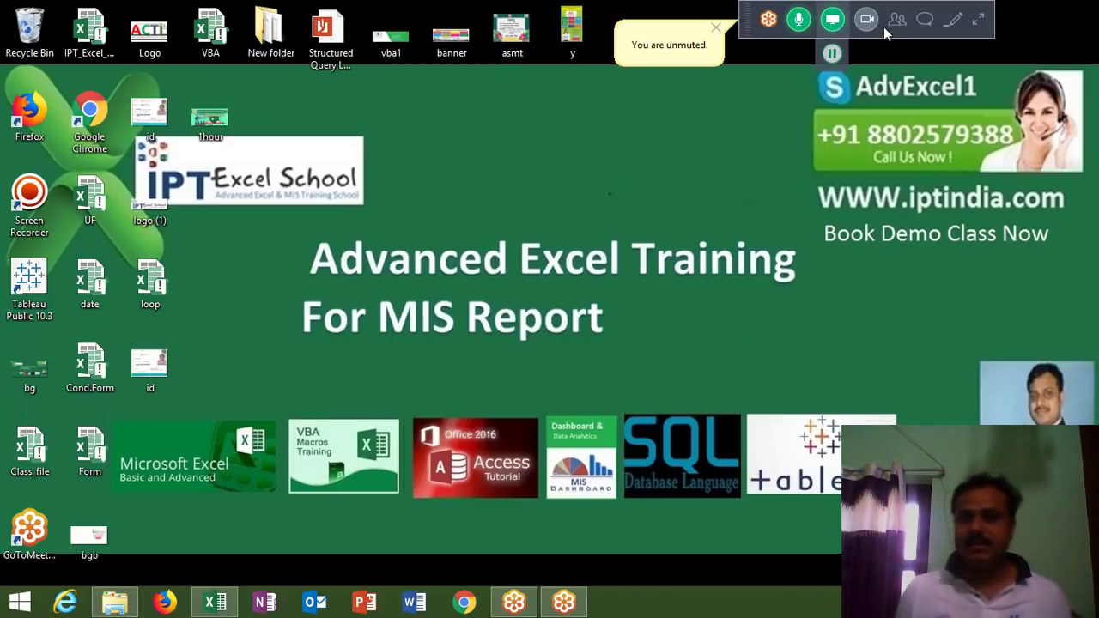
{"action": "left_click", "coordinate": [976, 21]}
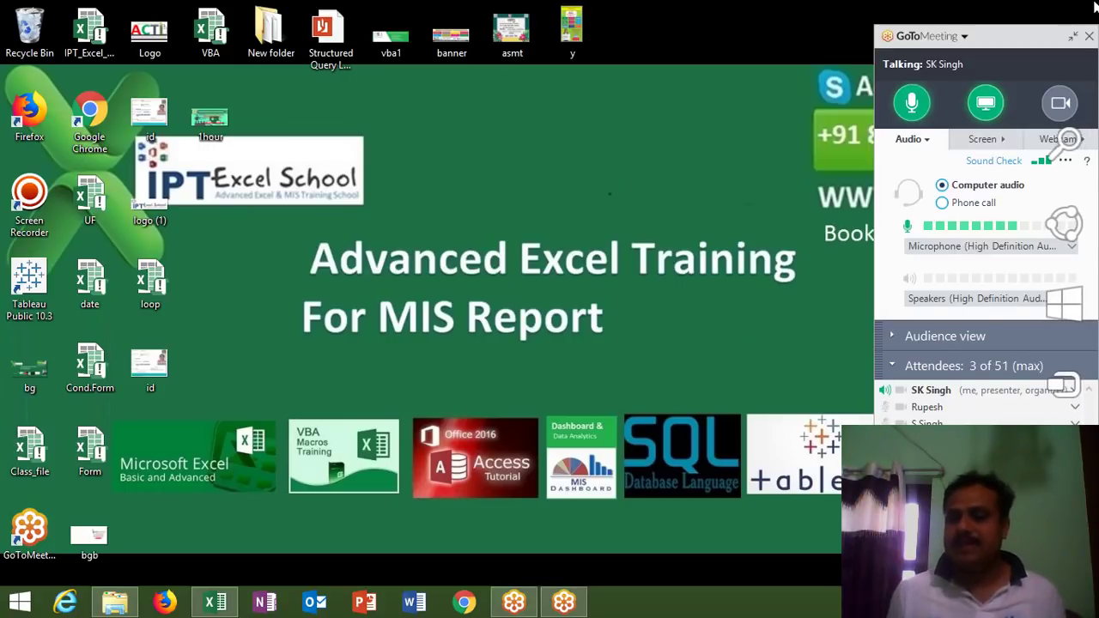
{"action": "left_click", "coordinate": [1072, 37]}
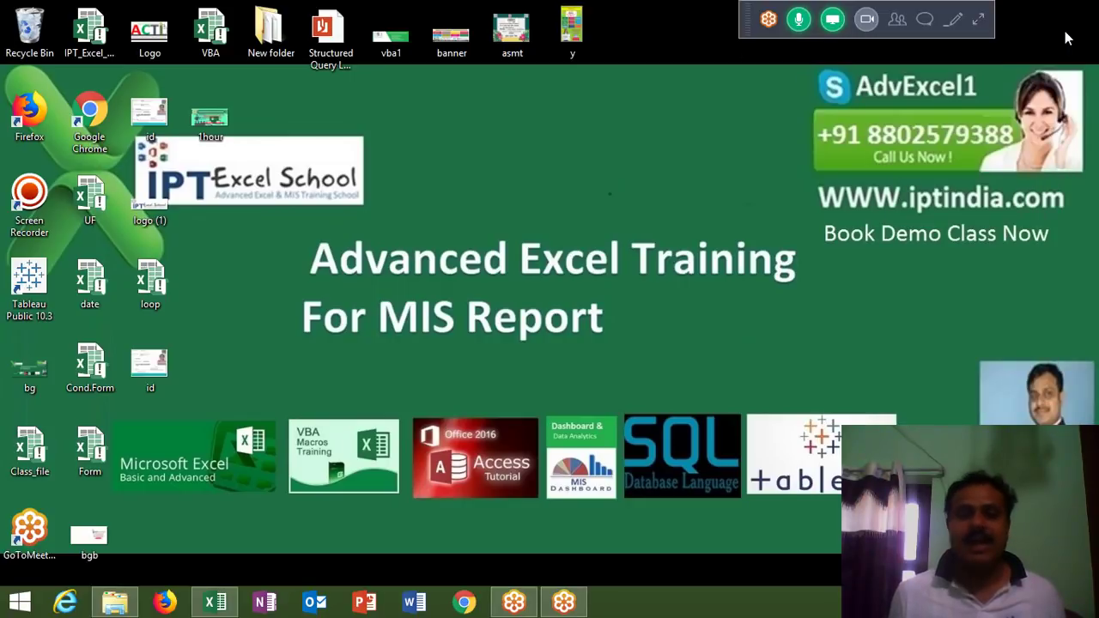
{"action": "right_click", "coordinate": [777, 209]}
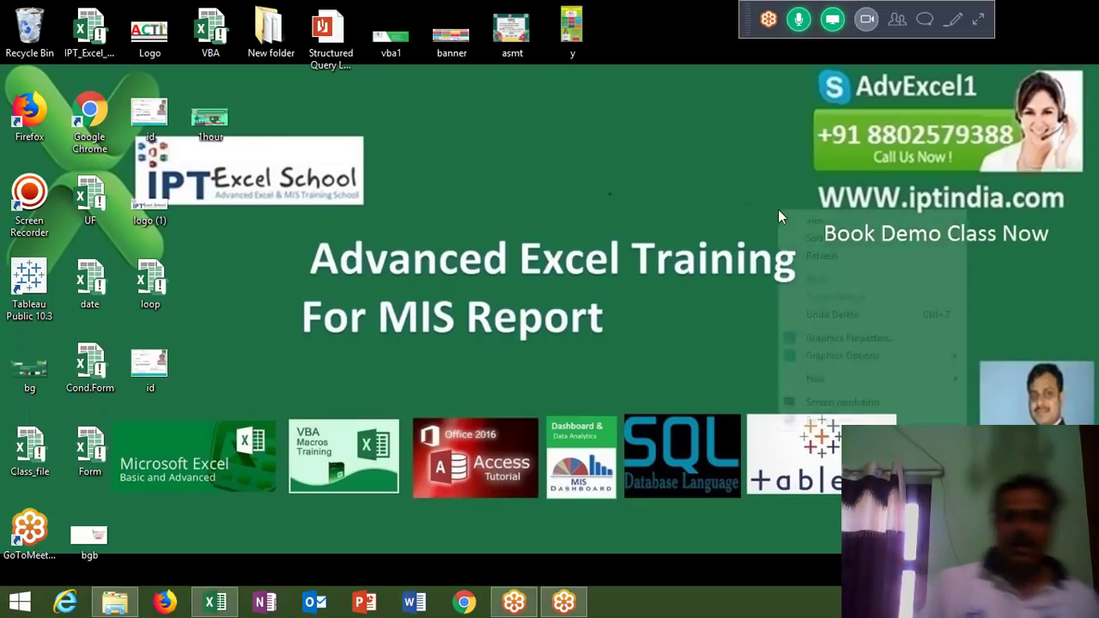
{"action": "left_click", "coordinate": [813, 256]}
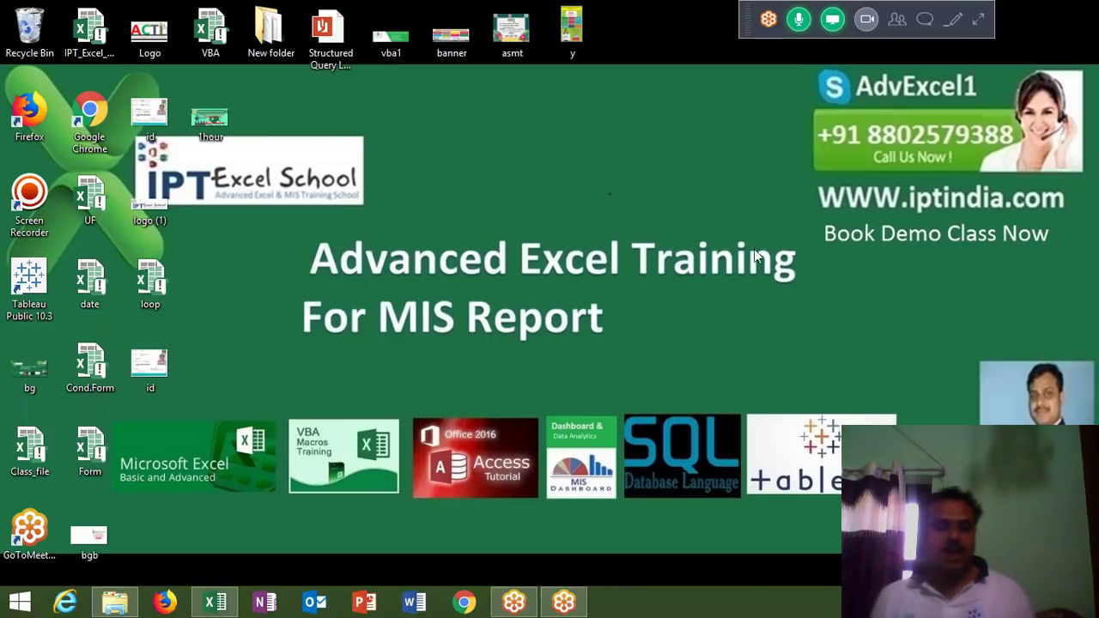
Restore Excel, open Class_file from Recent, dismiss its file-expired message, and minimize Excel.
{"action": "left_click", "coordinate": [234, 604]}
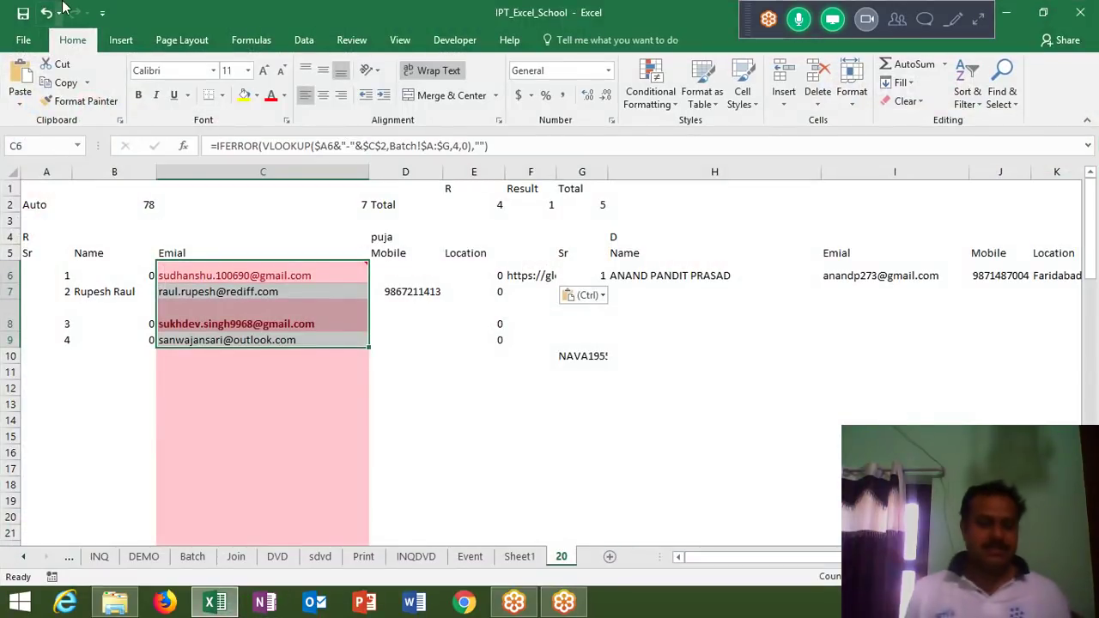
{"action": "left_click", "coordinate": [23, 39]}
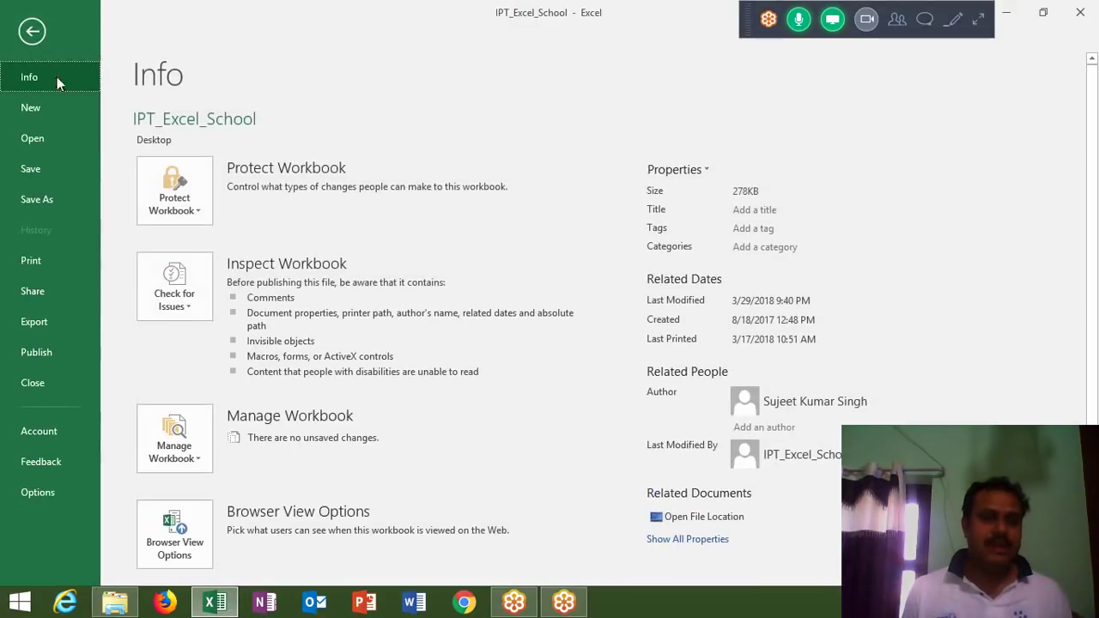
{"action": "left_click", "coordinate": [55, 138]}
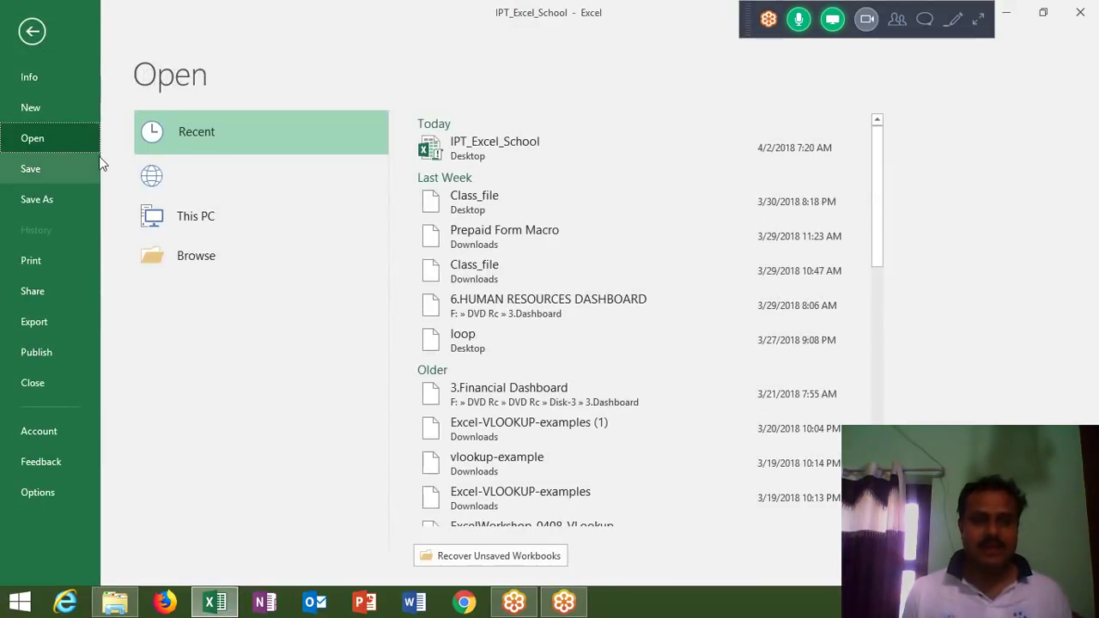
{"action": "left_click", "coordinate": [447, 216]}
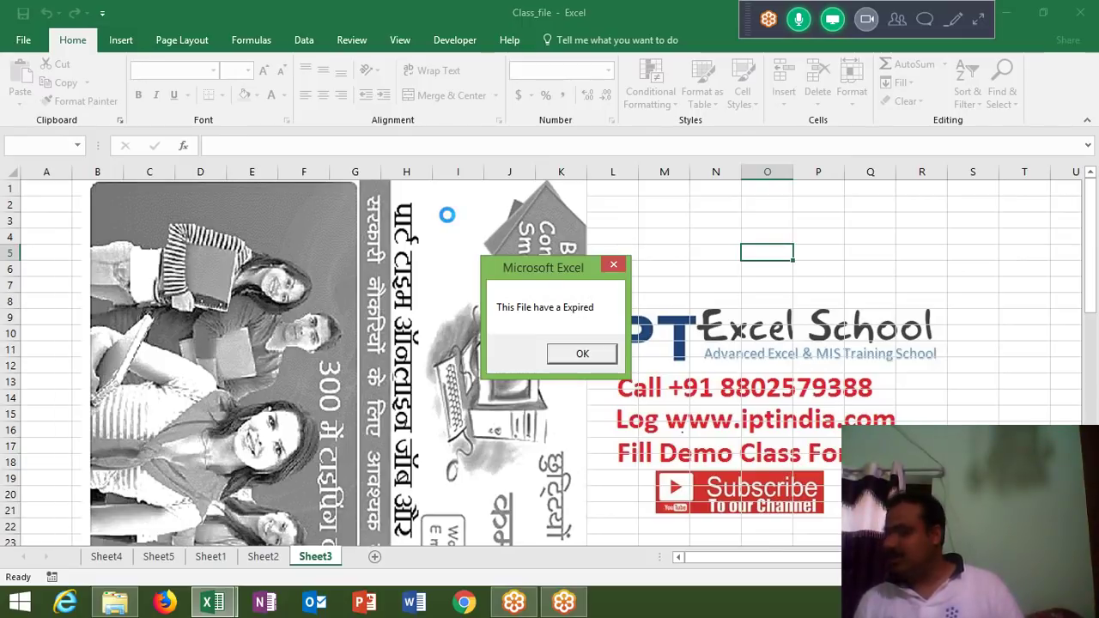
{"action": "left_click", "coordinate": [577, 355]}
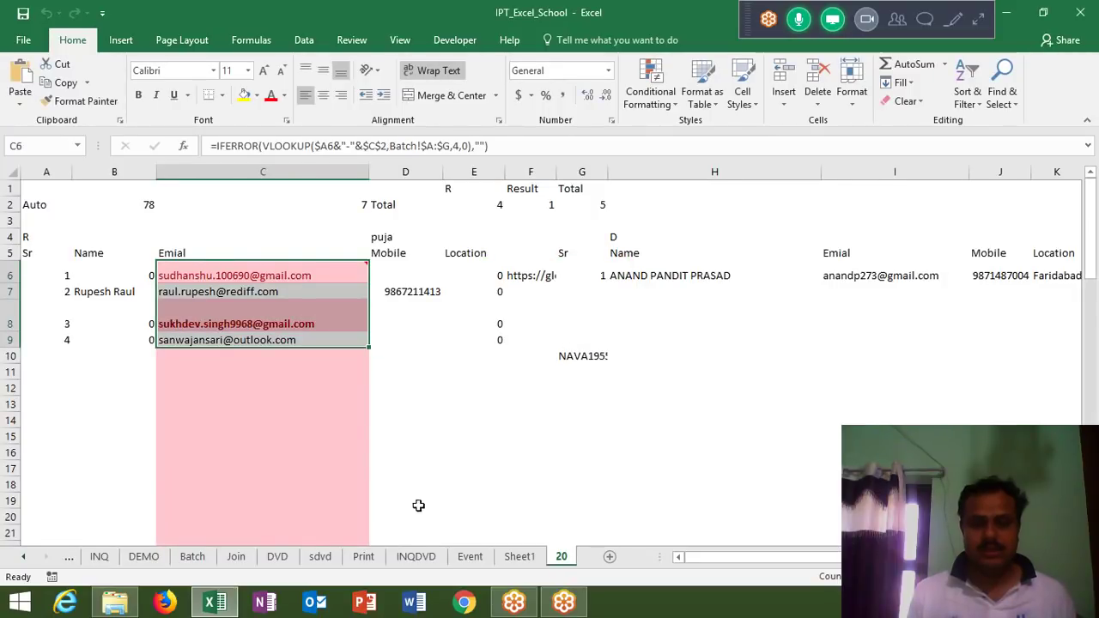
{"action": "left_click", "coordinate": [227, 607]}
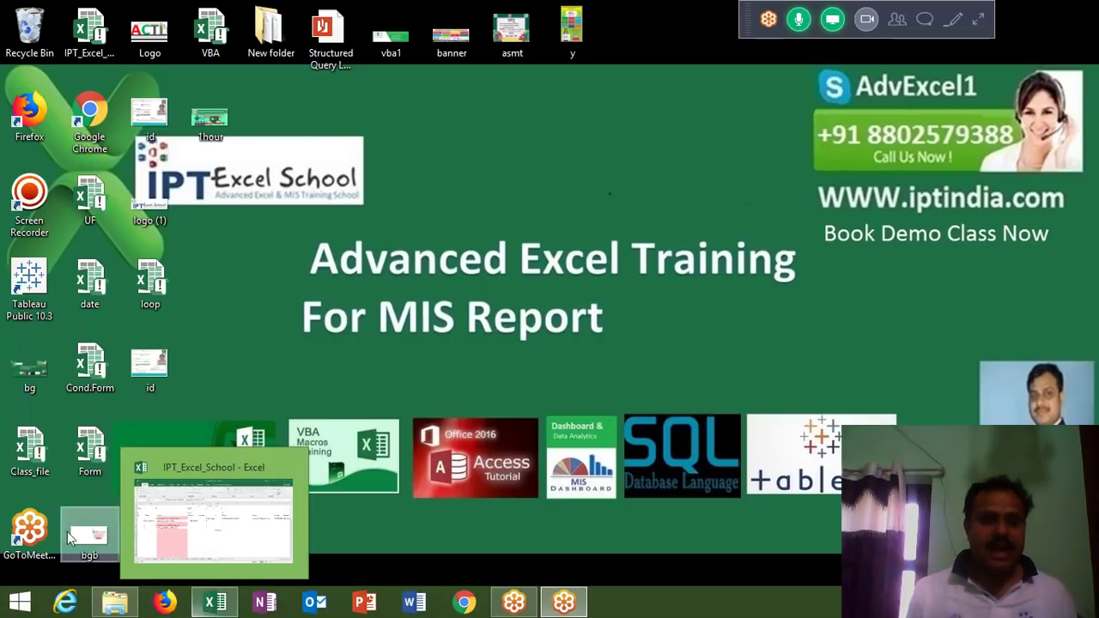
In IPT_Excel_School on the Developer tab, reopen Class_file with its password and close the expiry message.
{"action": "left_click", "coordinate": [214, 602]}
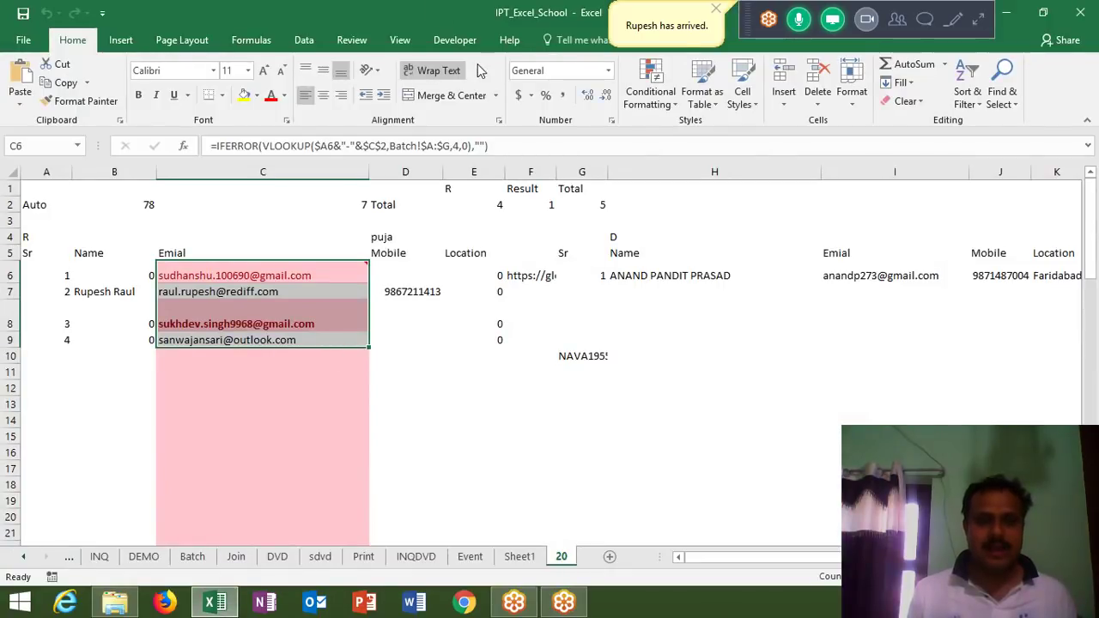
{"action": "left_click", "coordinate": [454, 39]}
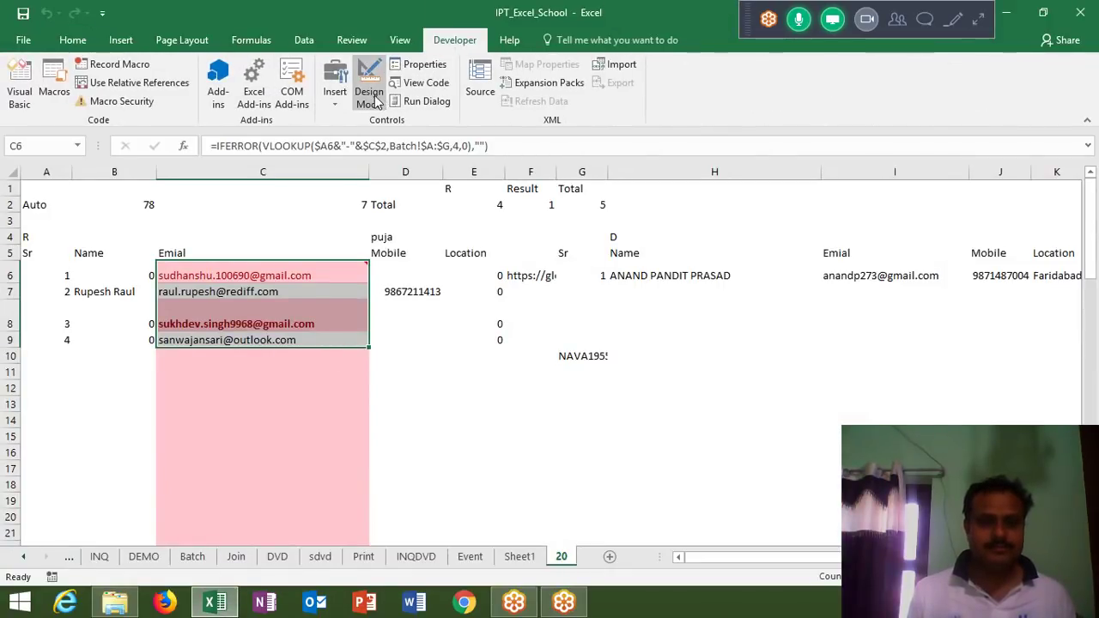
{"action": "left_click", "coordinate": [26, 41]}
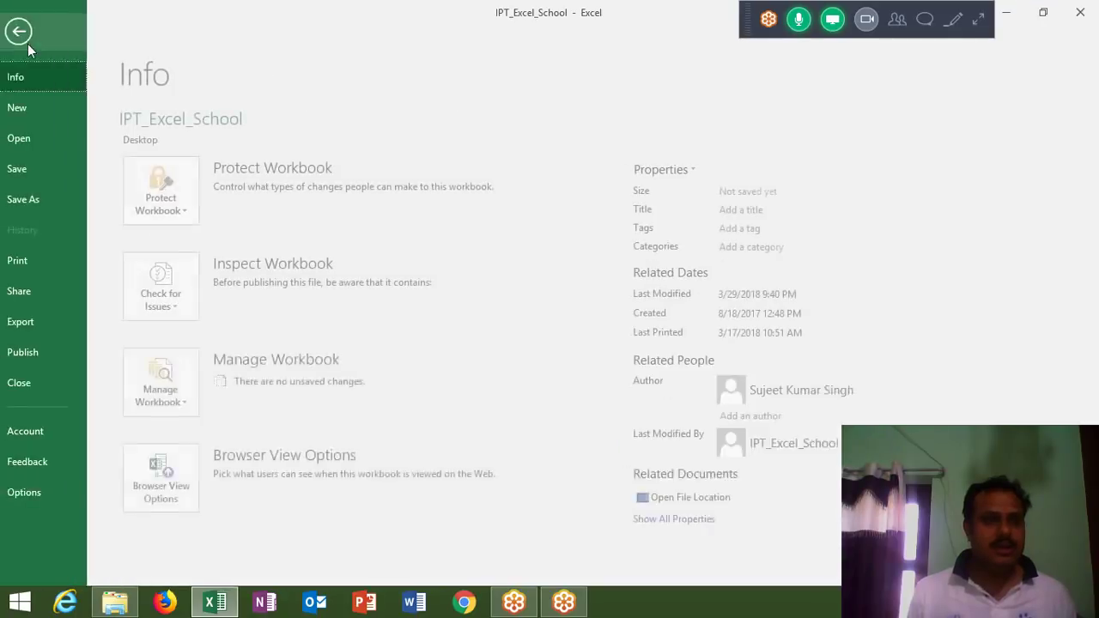
{"action": "left_click", "coordinate": [49, 138]}
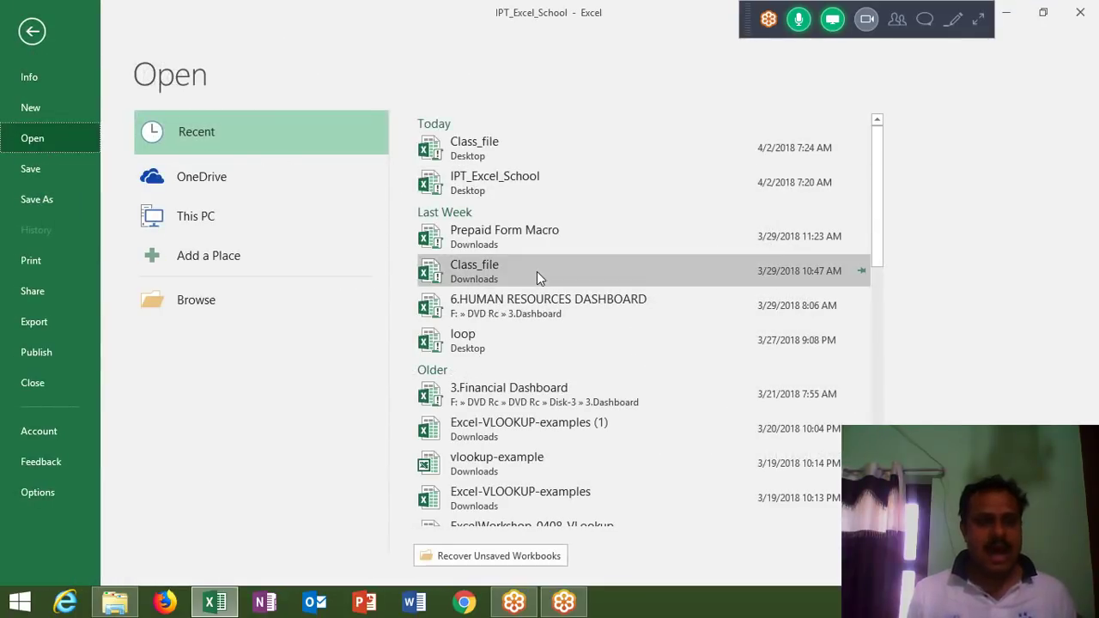
{"action": "left_click", "coordinate": [474, 147]}
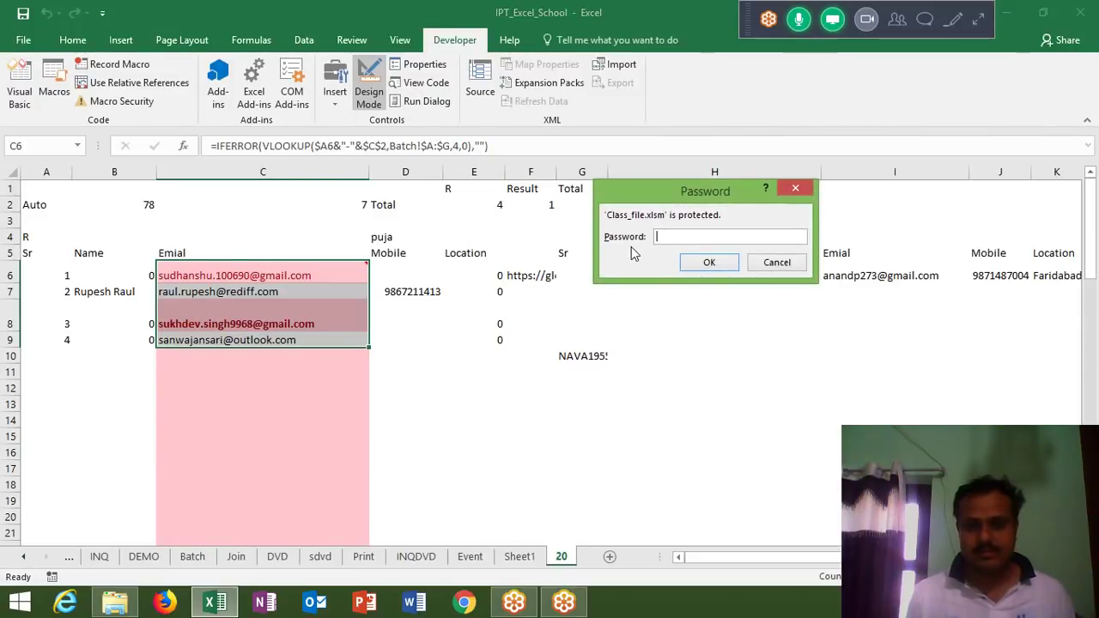
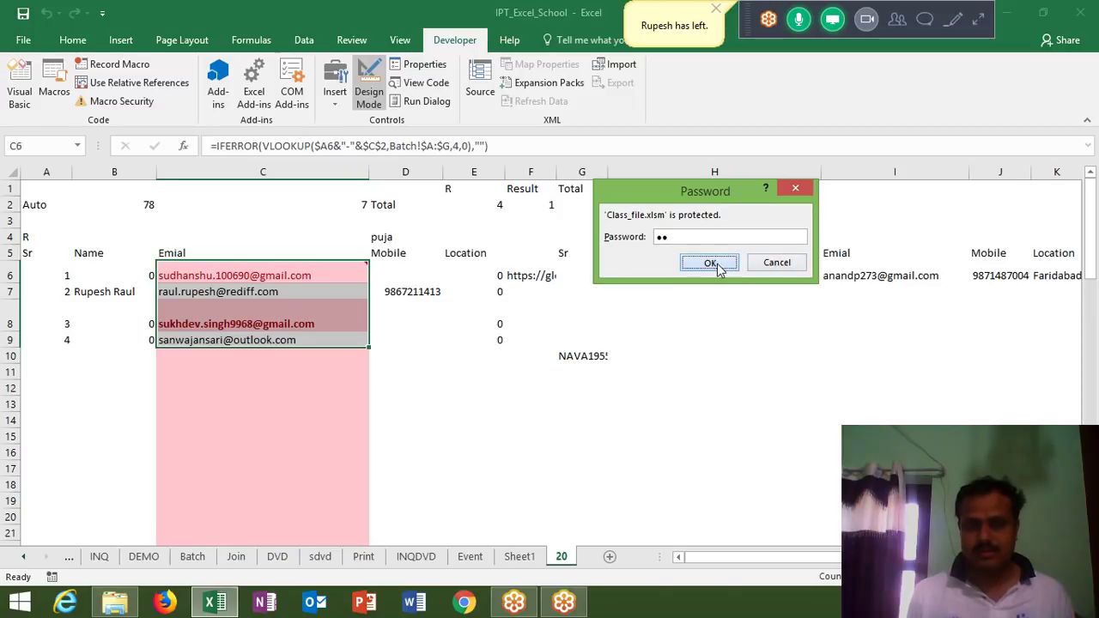
{"action": "left_click", "coordinate": [717, 265]}
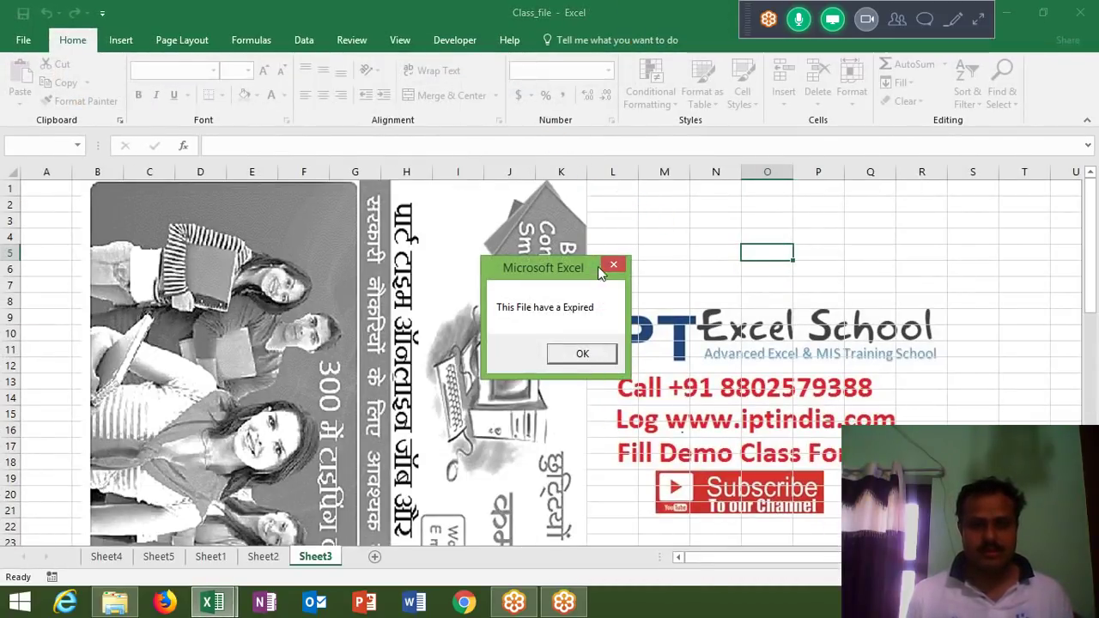
{"action": "left_click_drag", "start_coordinate": [569, 264], "coordinate": [596, 270]}
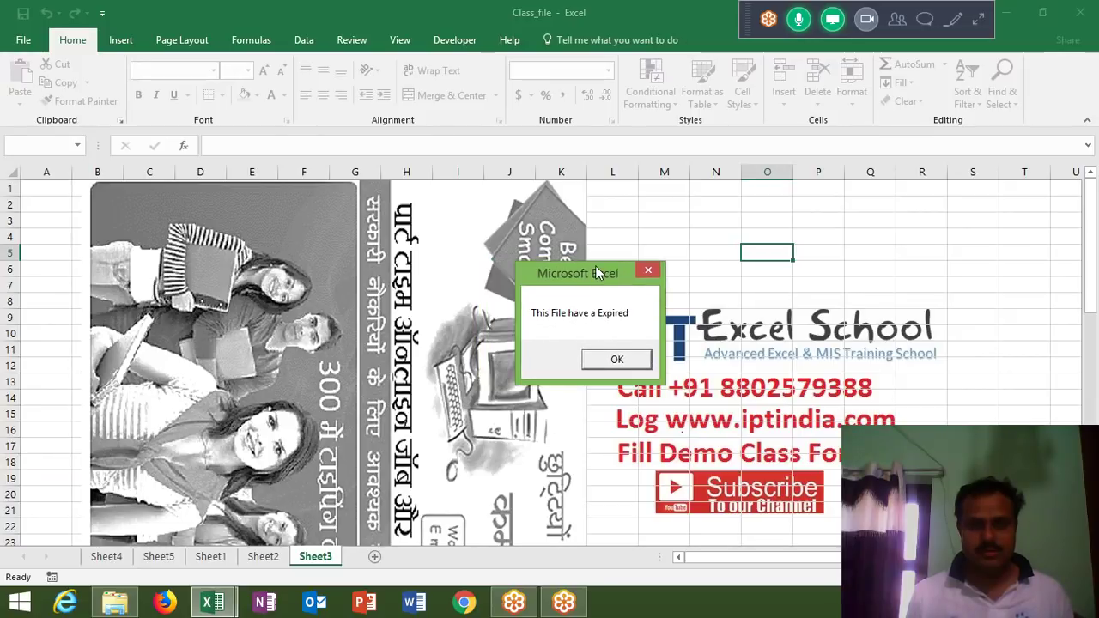
{"action": "left_click", "coordinate": [648, 273]}
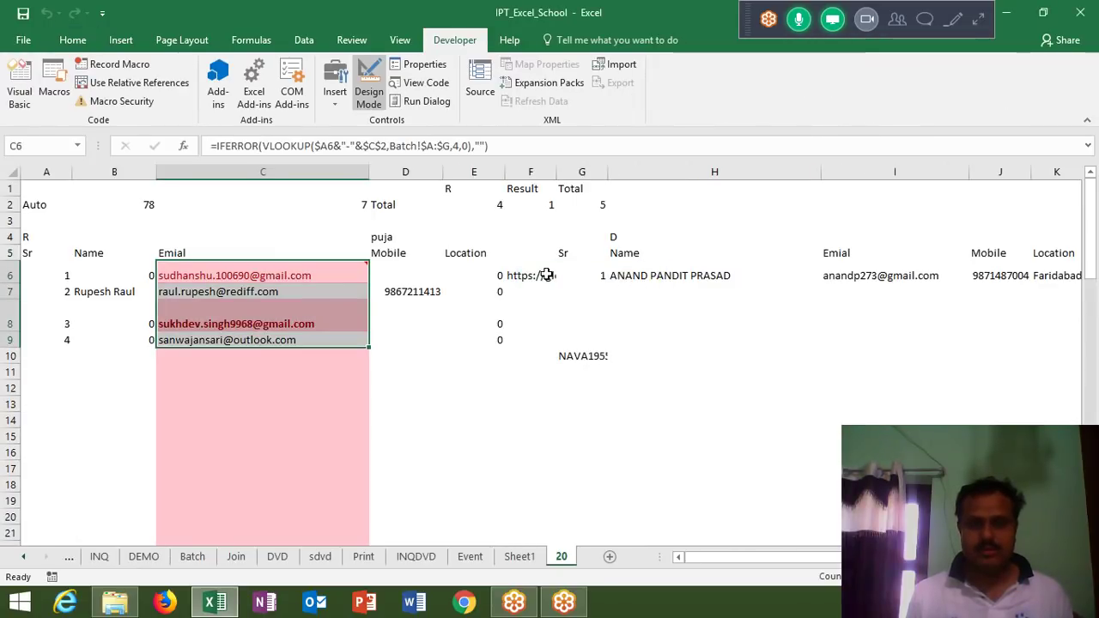
Turn off Design Mode, cancel Macro Security, and close Excel, saving IPT_Excel_School.
{"action": "left_click", "coordinate": [369, 90]}
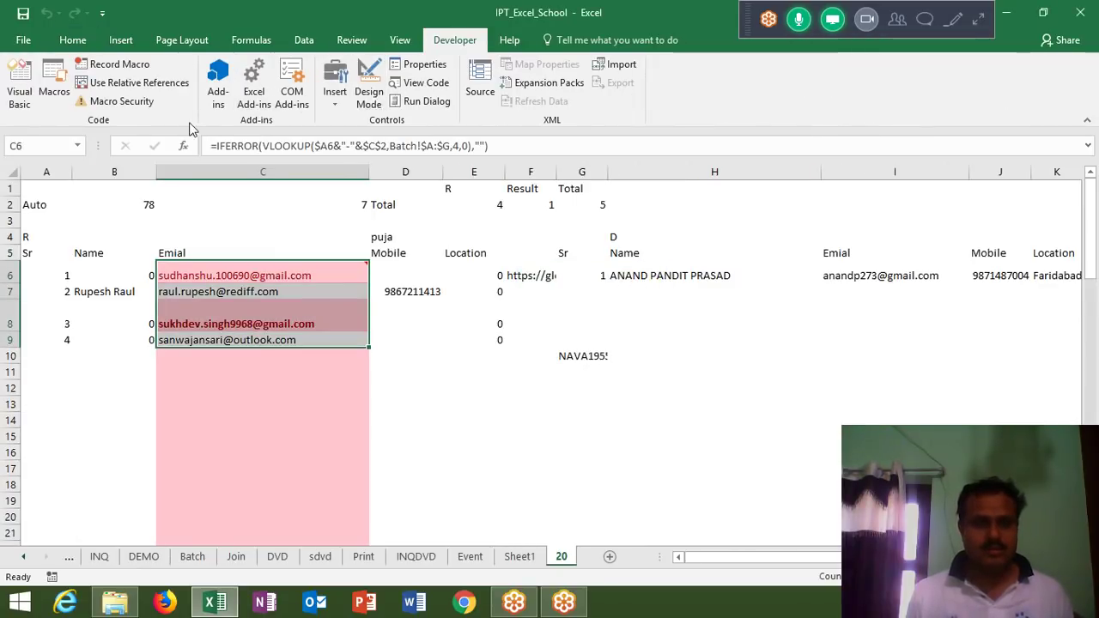
{"action": "left_click", "coordinate": [146, 110]}
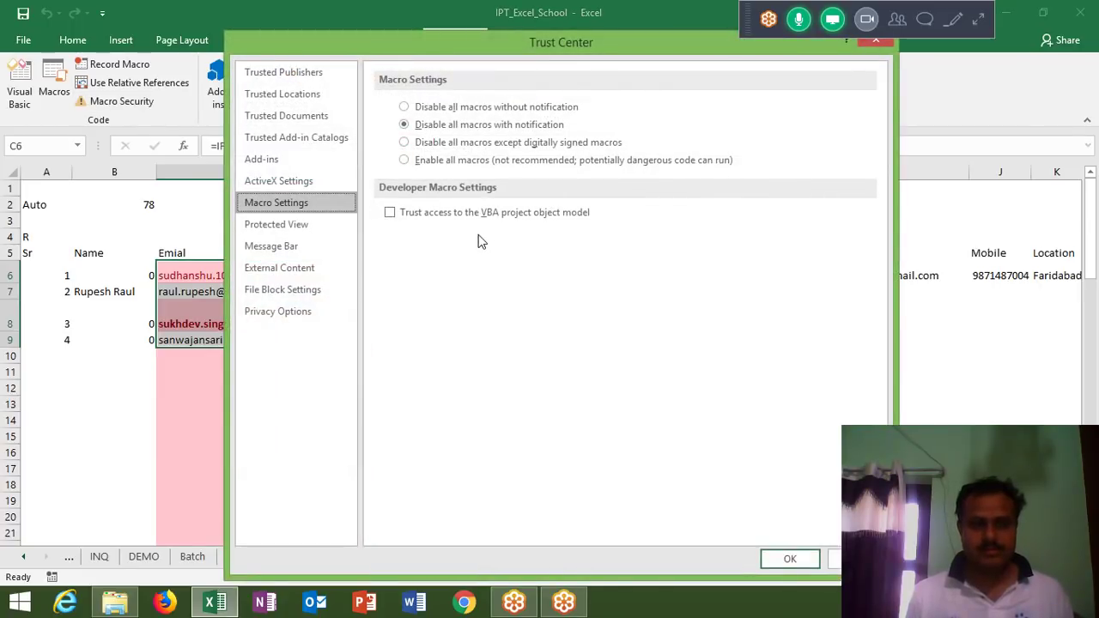
{"action": "key", "text": "Escape"}
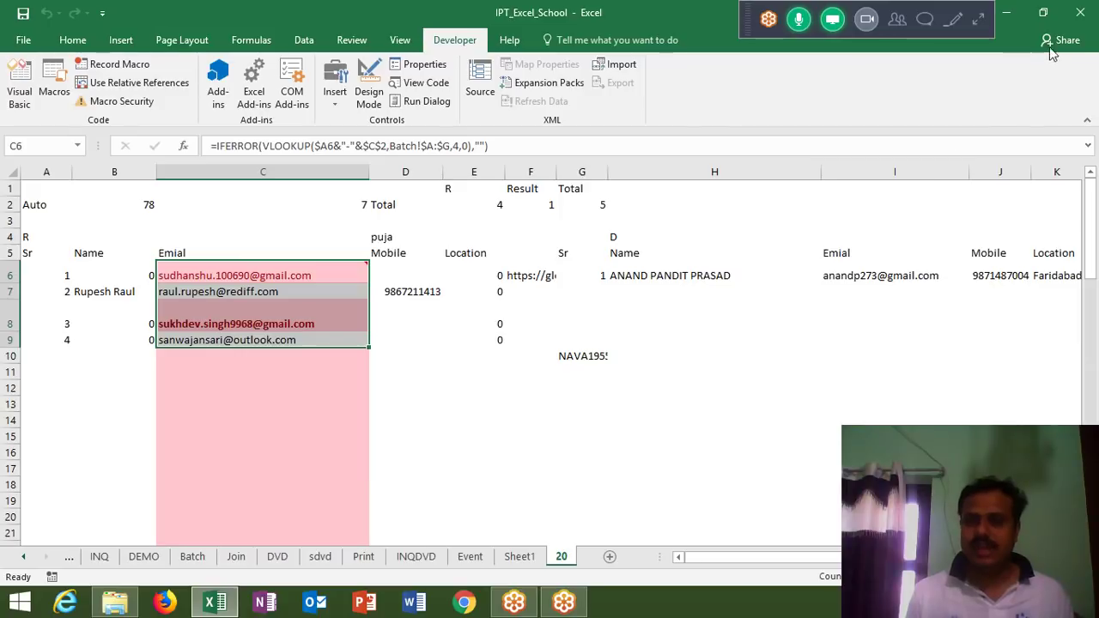
{"action": "left_click", "coordinate": [1069, 20]}
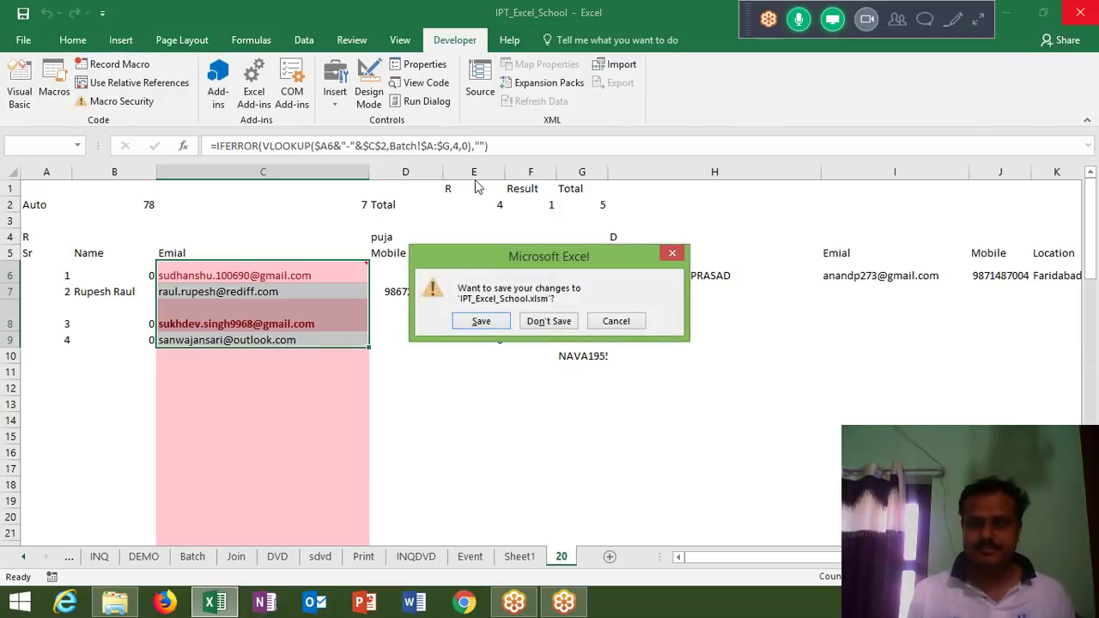
{"action": "left_click", "coordinate": [480, 323]}
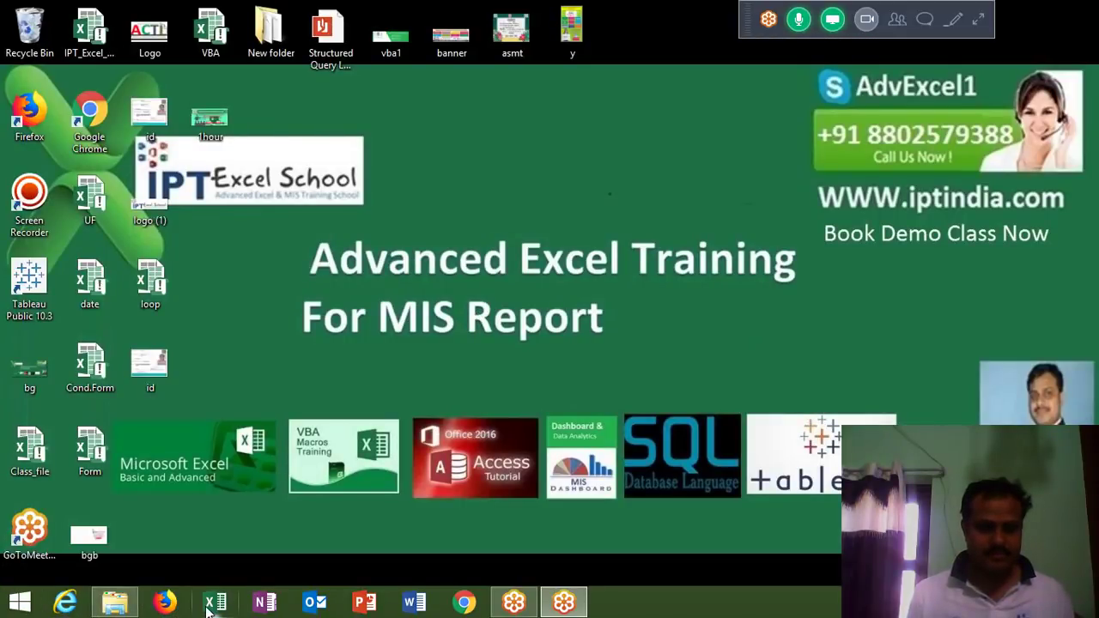
Launch Excel and start a new blank workbook.
{"action": "left_click", "coordinate": [209, 605]}
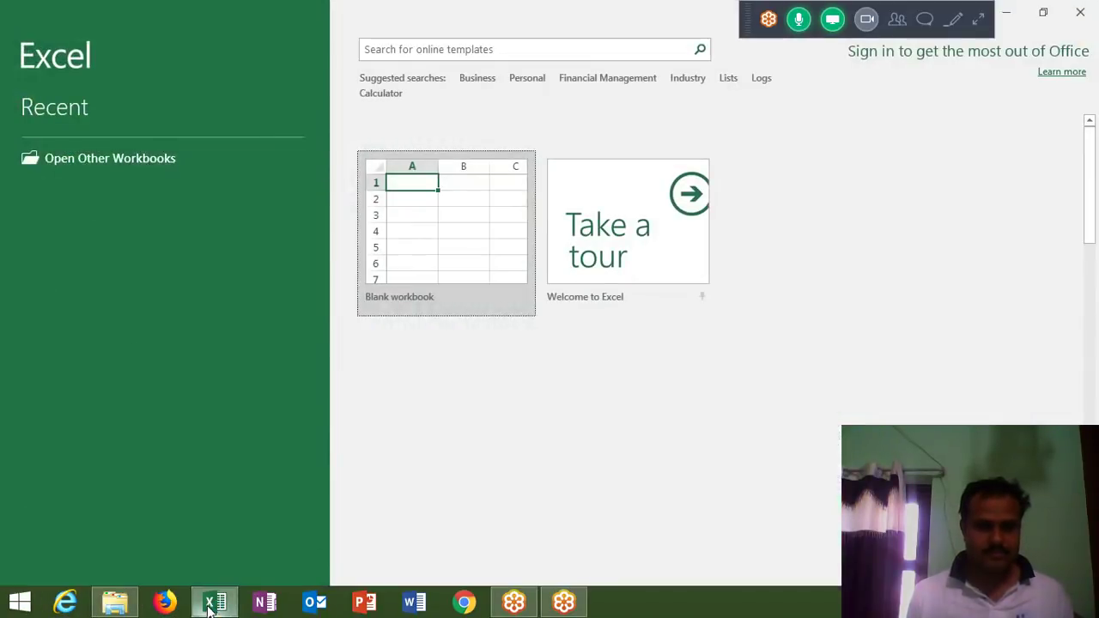
{"action": "left_click", "coordinate": [388, 196]}
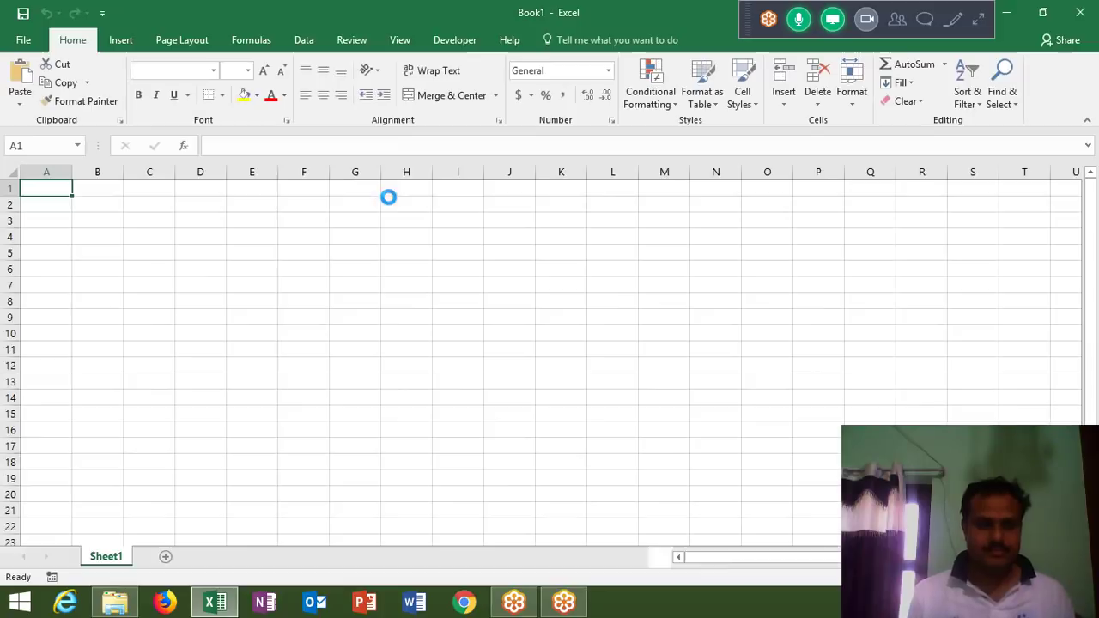
{"action": "left_click", "coordinate": [388, 197]}
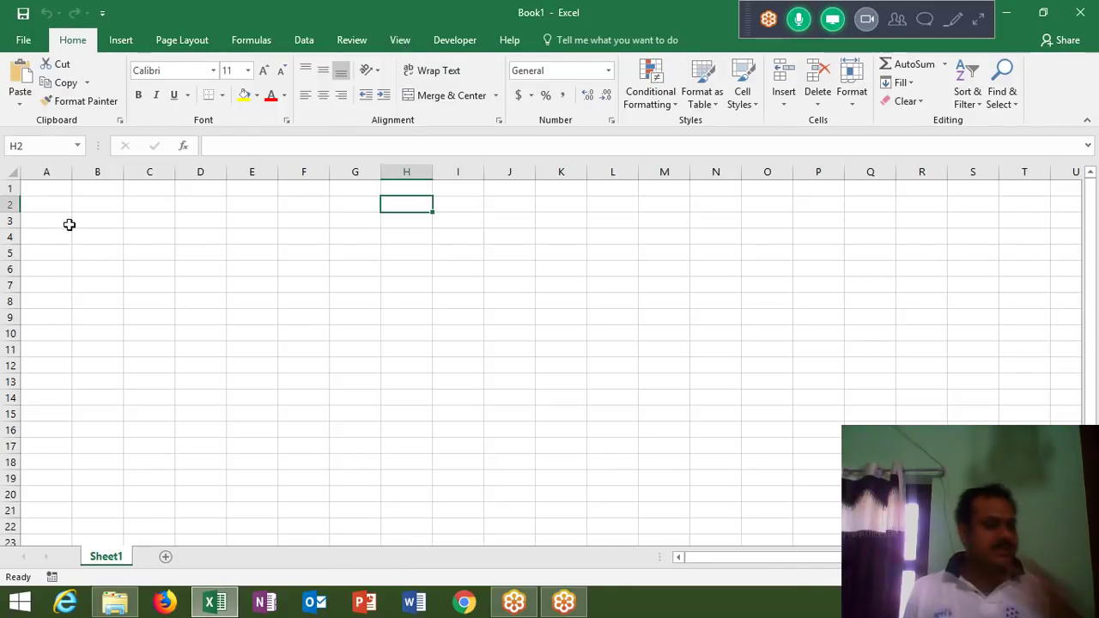
Enter headers Q1 and Q2 in A2:B2, with 50 and 60 beneath them.
{"action": "left_click", "coordinate": [54, 204]}
{"action": "type", "text": "Q1"}
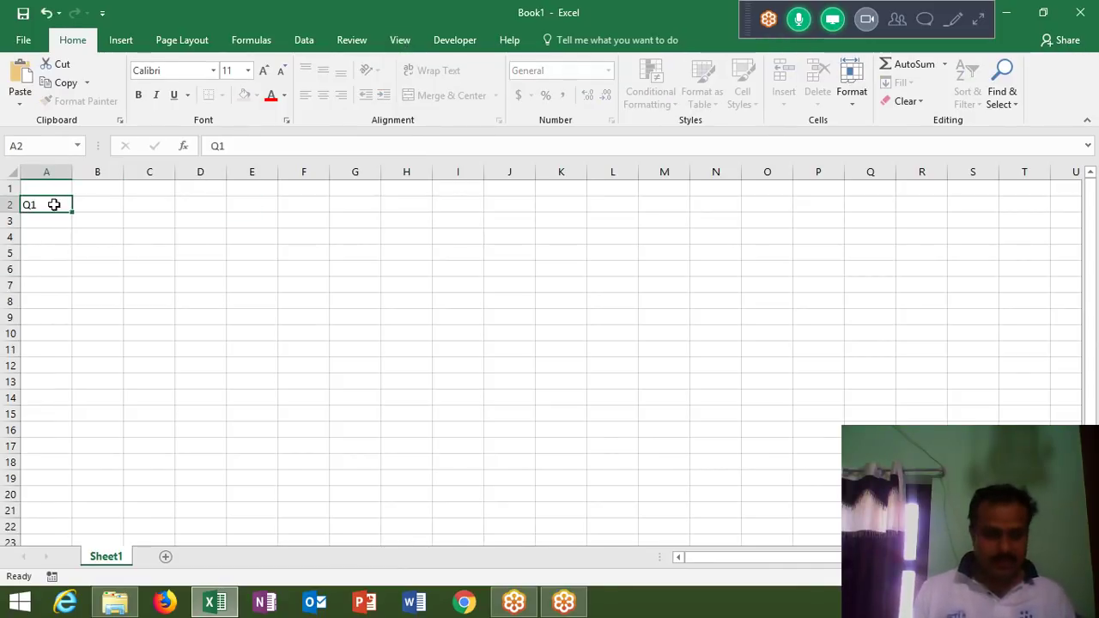
{"action": "key", "text": "Tab"}
{"action": "type", "text": "Q"}
{"action": "key", "text": "Return"}
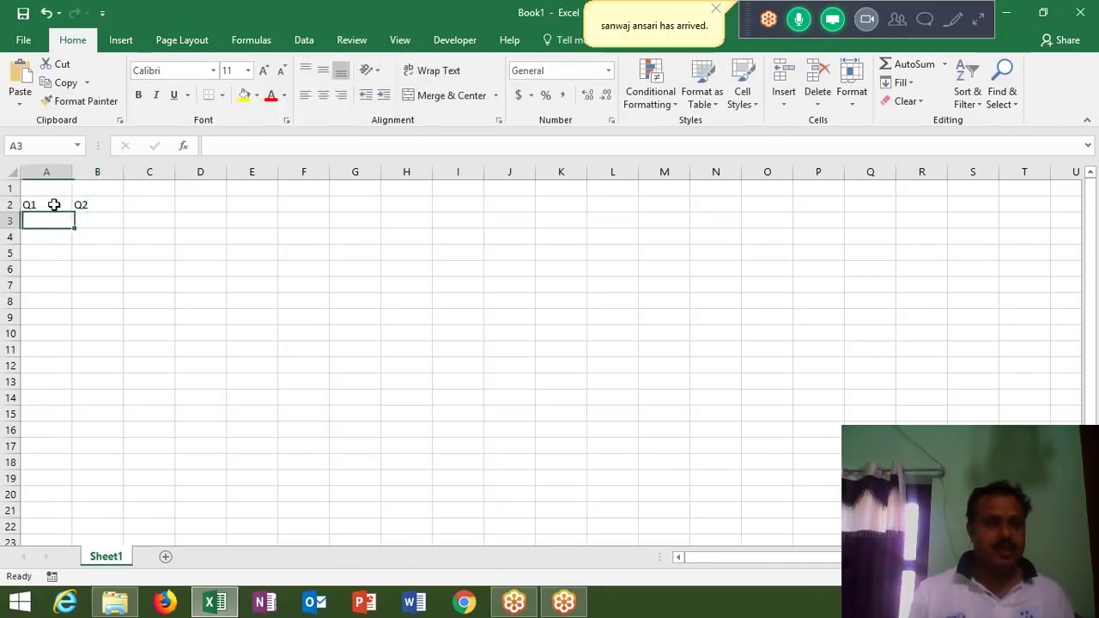
{"action": "type", "text": "50"}
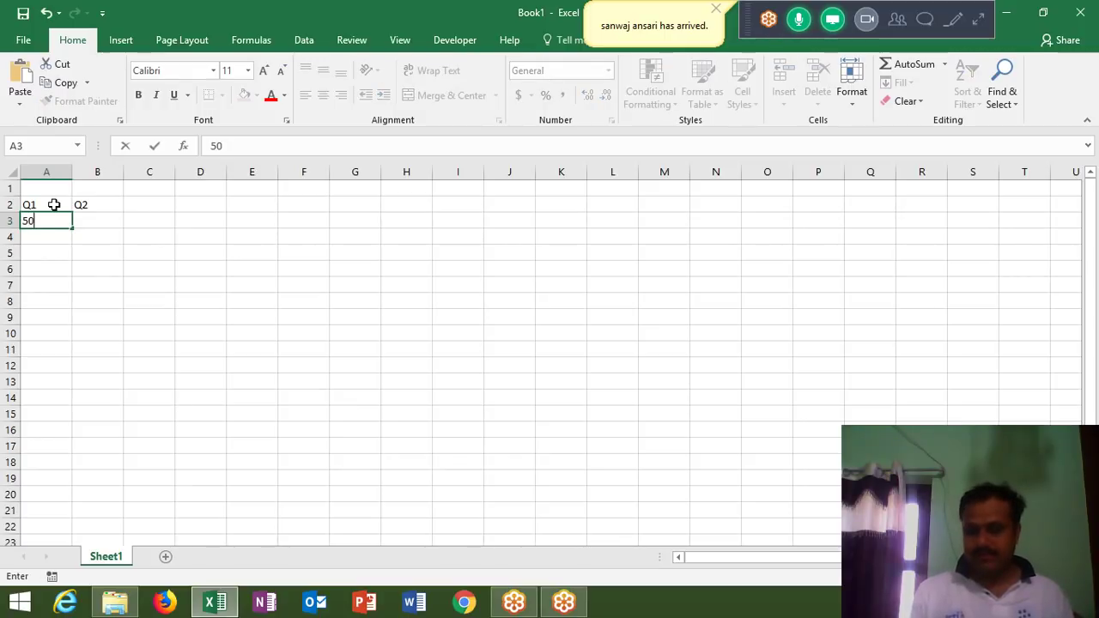
{"action": "key", "text": "Tab"}
{"action": "type", "text": "60"}
{"action": "key", "text": "Tab"}
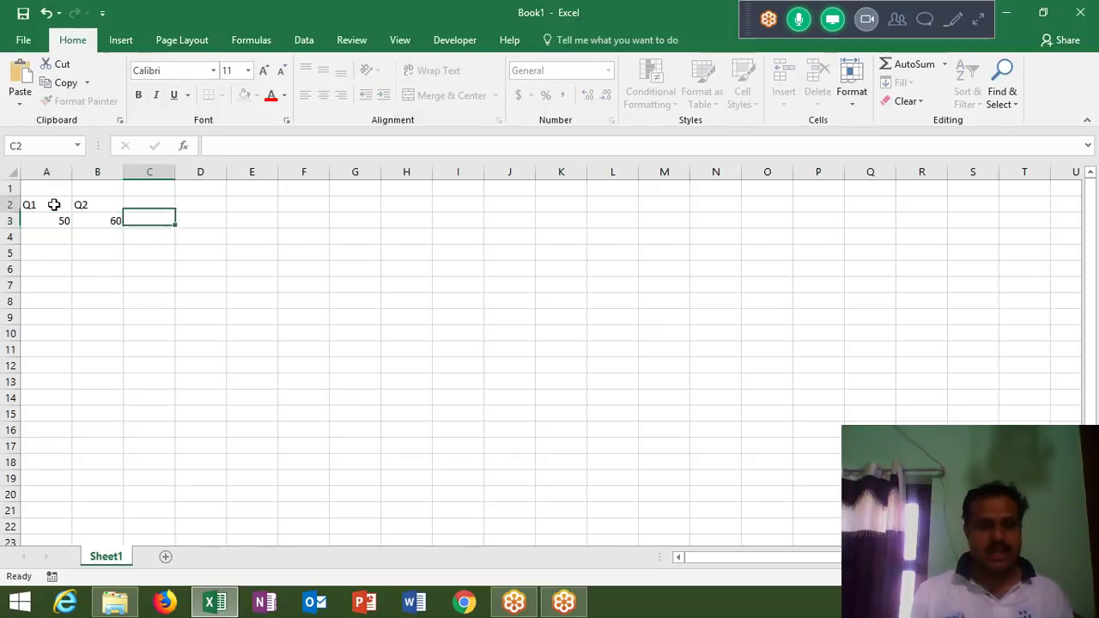
Add the Gr header in C2 and move to cell C3 below it.
{"action": "key", "text": "Up"}
{"action": "type", "text": "Gr"}
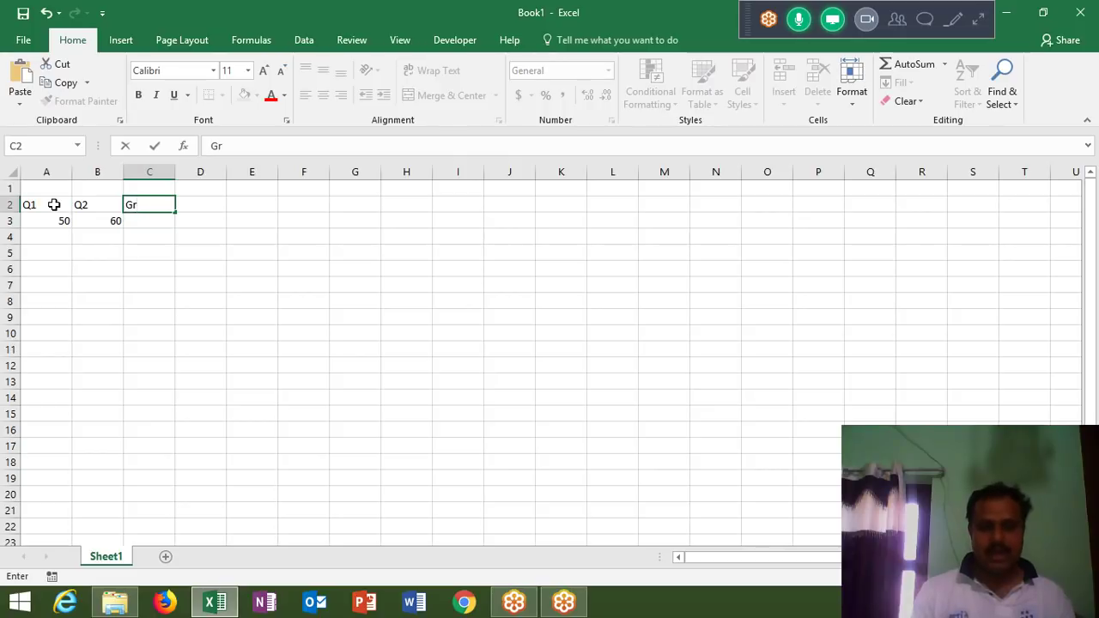
{"action": "key", "text": "Return"}
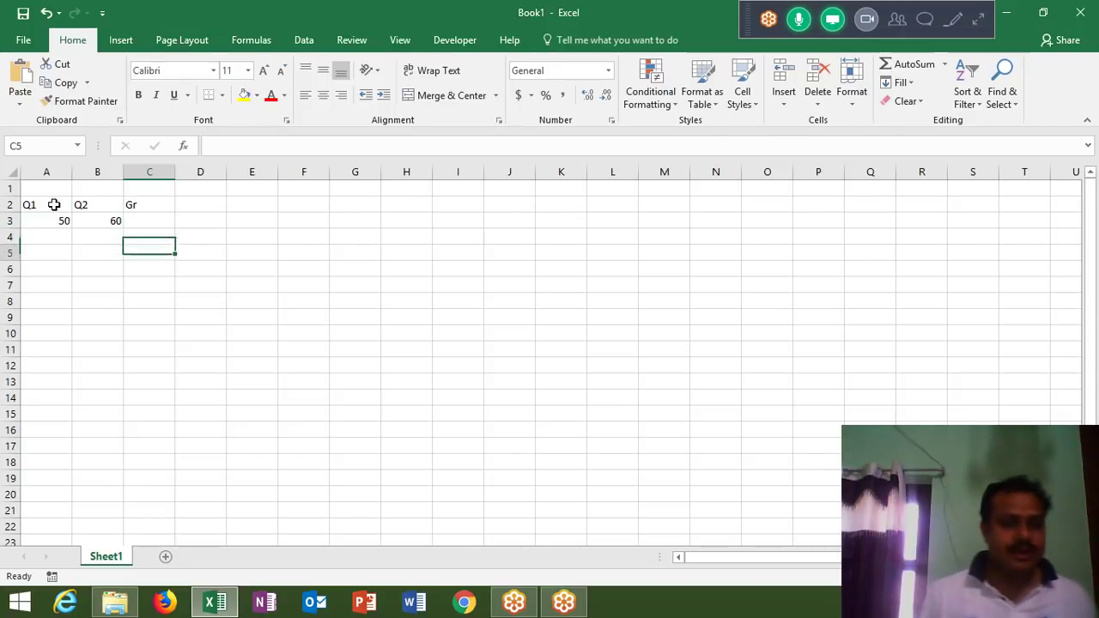
{"action": "key", "text": "Up"}
{"action": "left_click", "coordinate": [53, 204]}
{"action": "key", "text": "Down"}
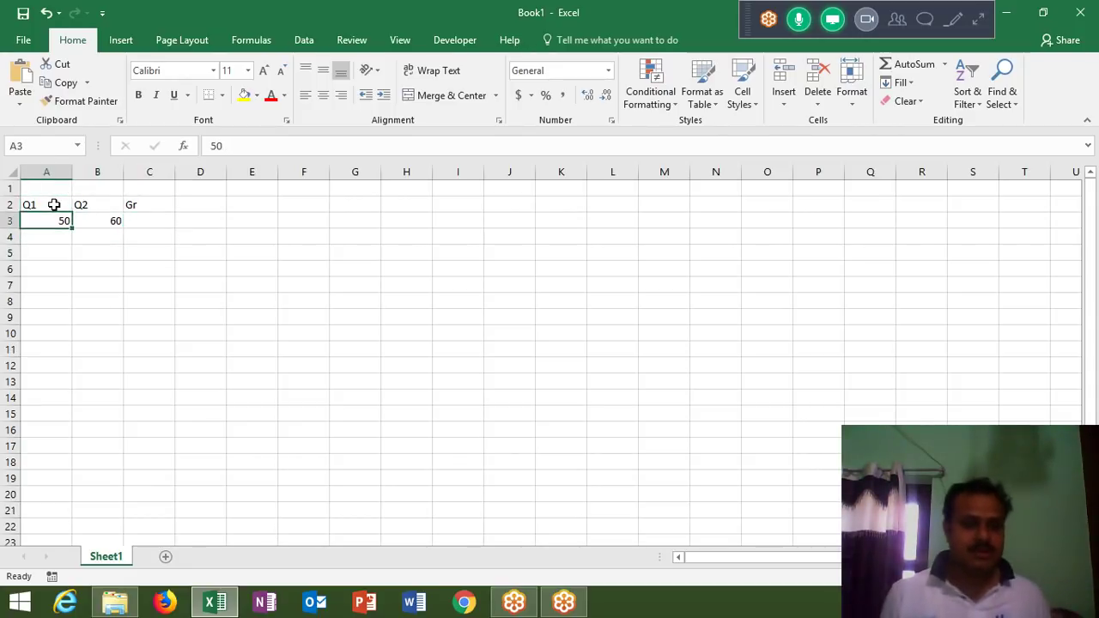
{"action": "key", "text": "Right"}
{"action": "key", "text": "Right"}
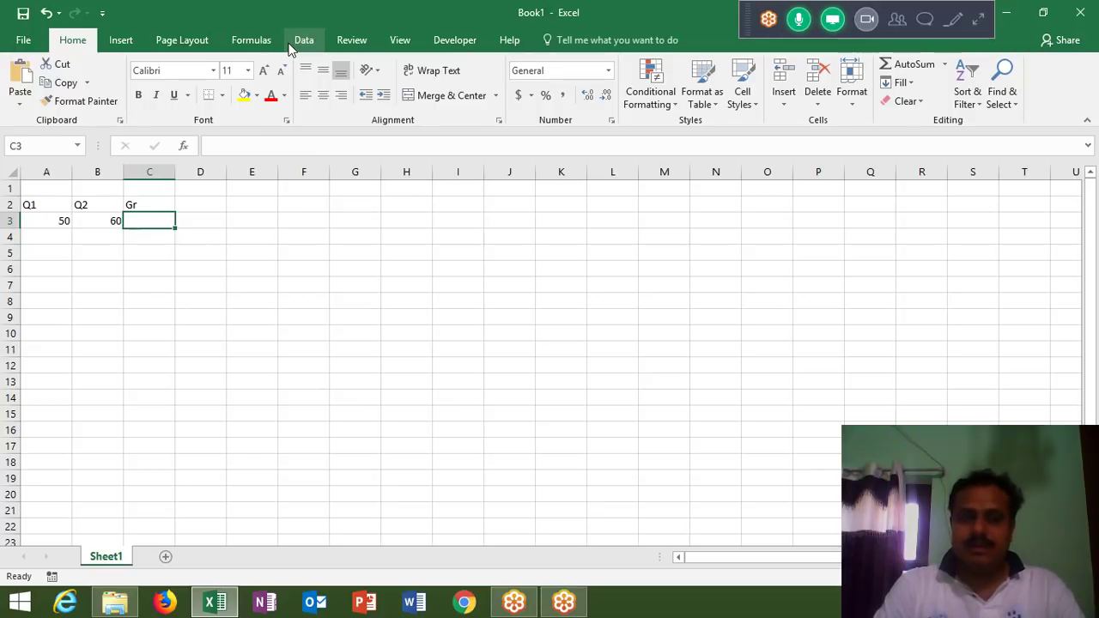
Open the Visual Basic editor from the Developer tab.
{"action": "left_click", "coordinate": [444, 40]}
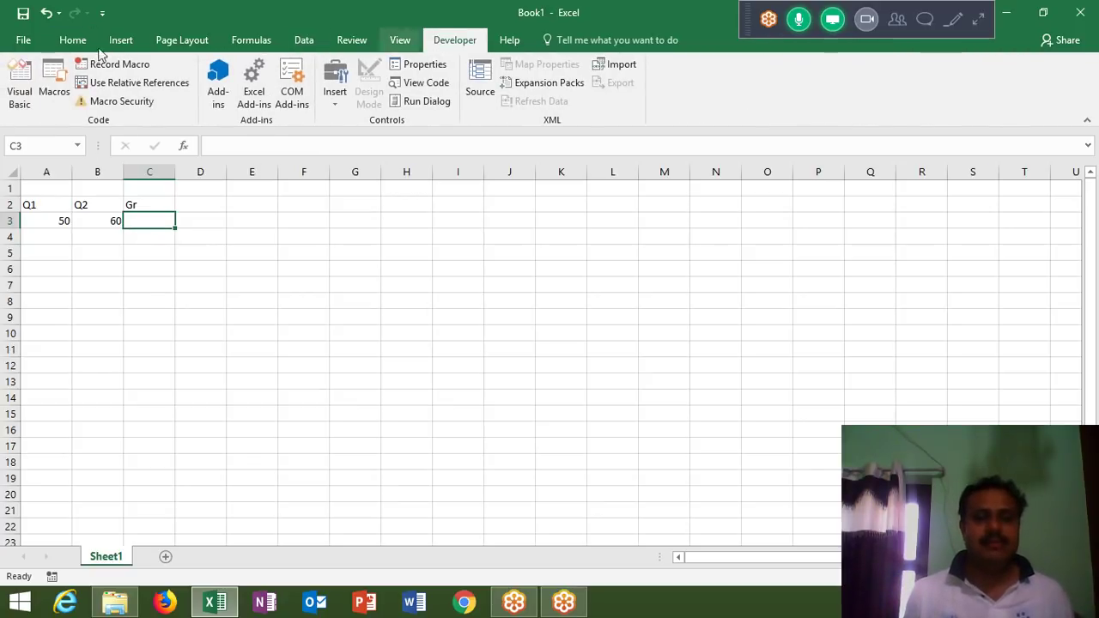
{"action": "left_click", "coordinate": [19, 90]}
Insert Module1 and declare Function GR(Q1 As Long, Q2 As Long).
{"action": "left_click", "coordinate": [121, 35]}
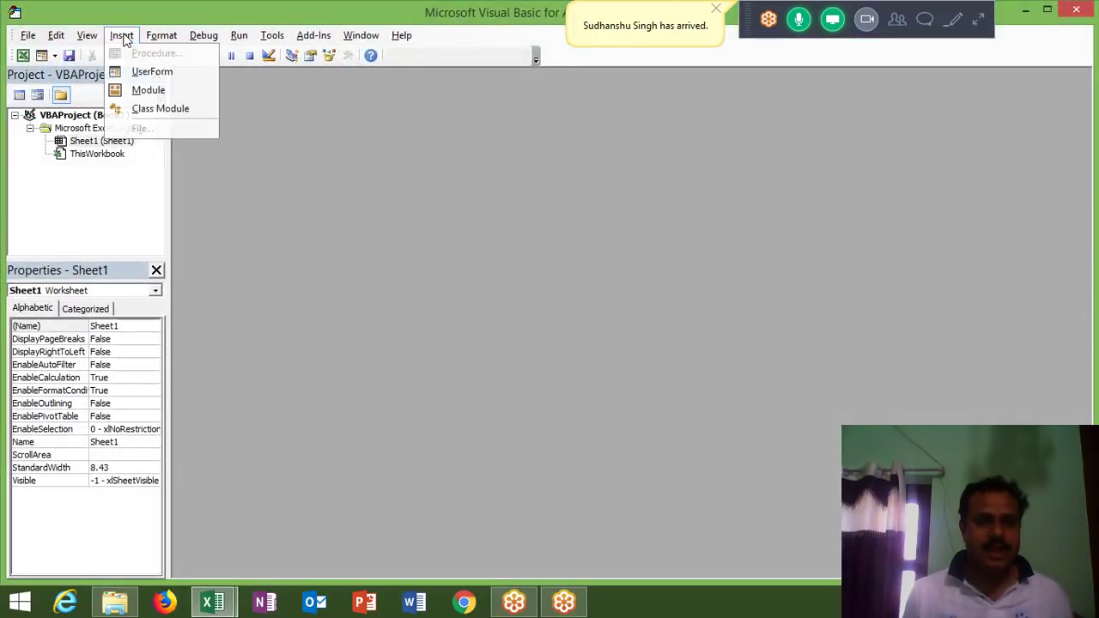
{"action": "left_click", "coordinate": [146, 91]}
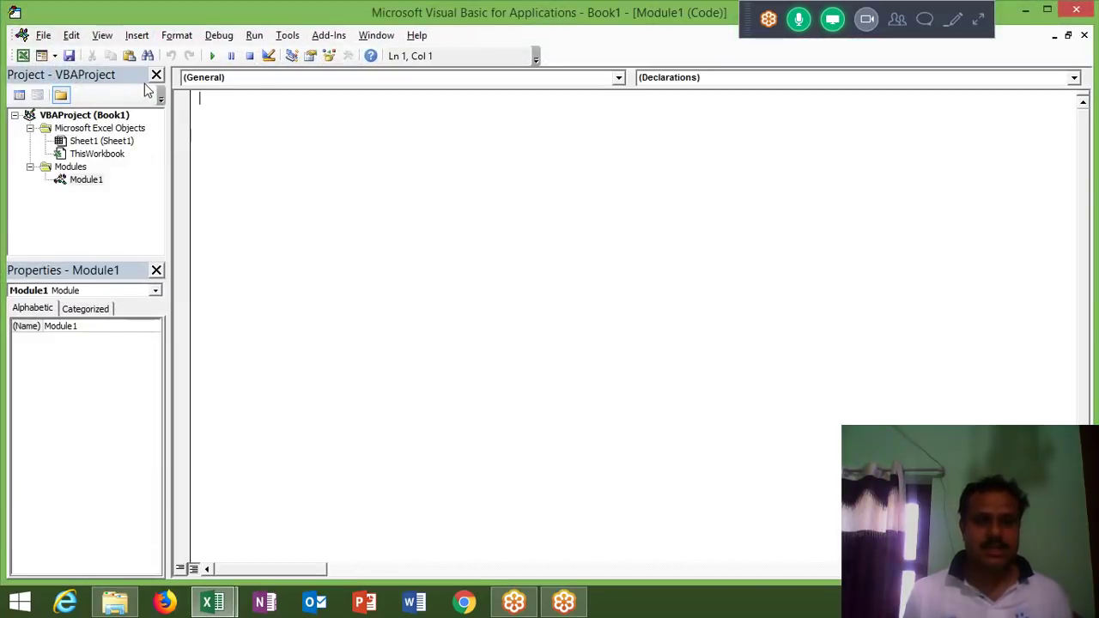
{"action": "type", "text": "f"}
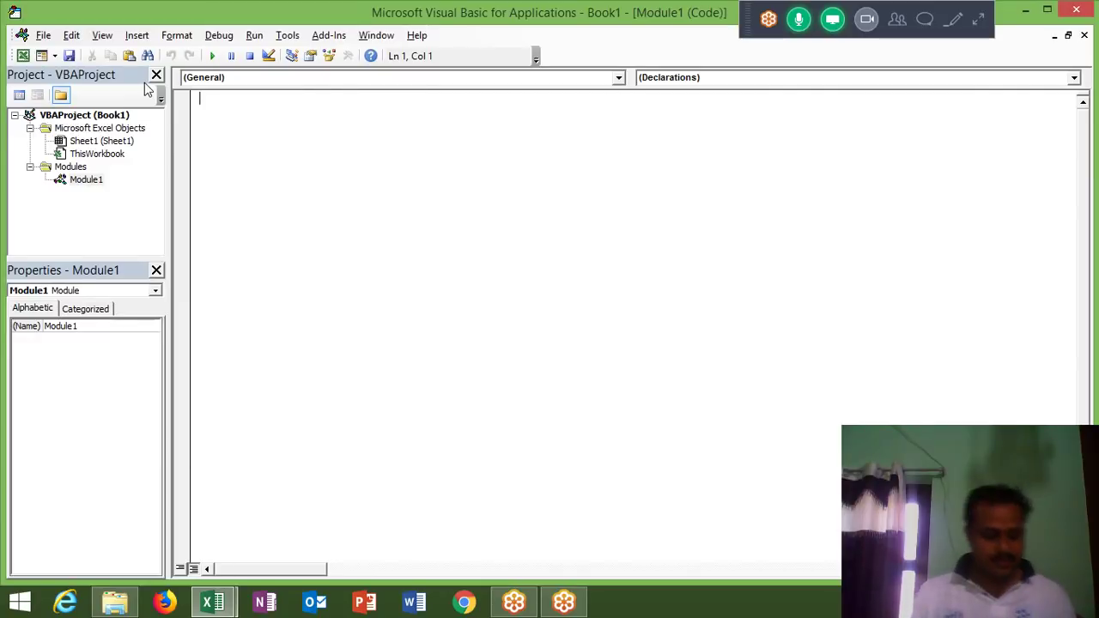
{"action": "type", "text": "uncti"}
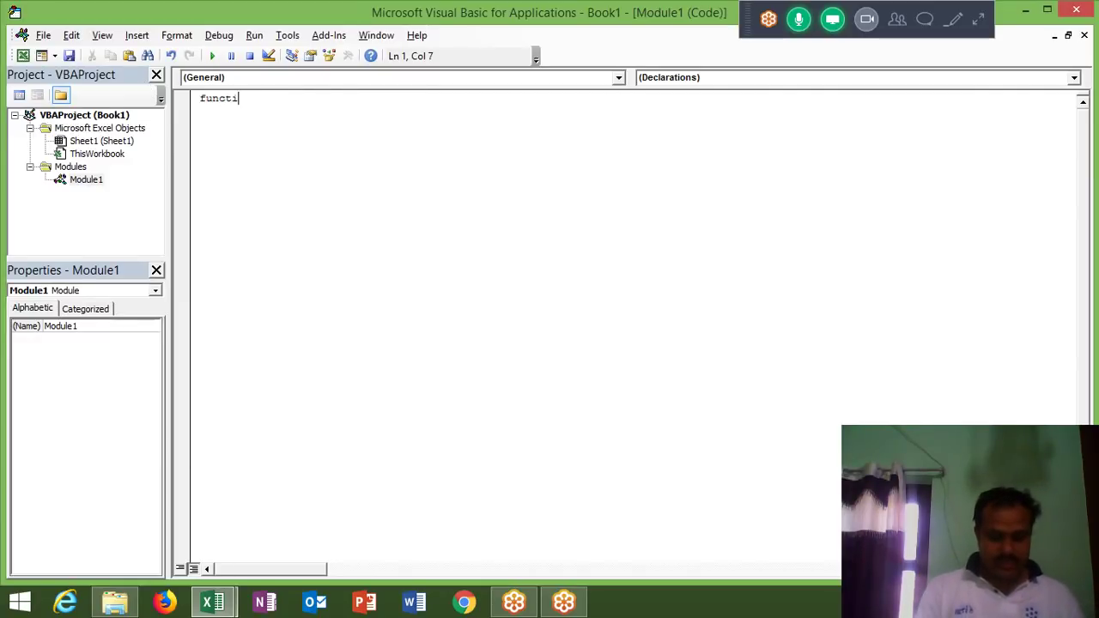
{"action": "type", "text": "on "}
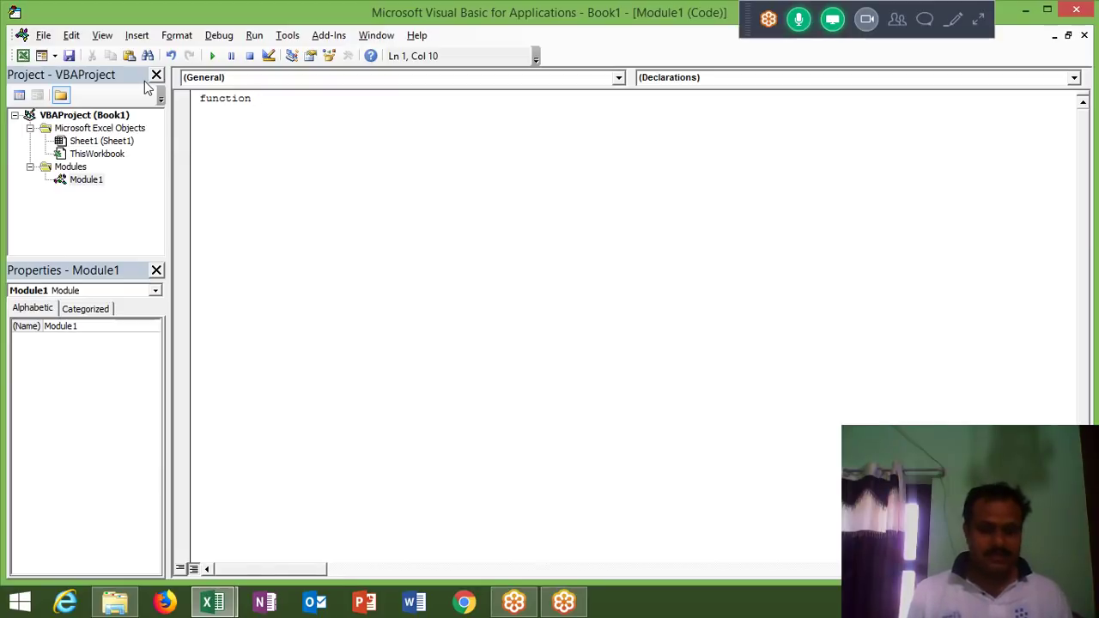
{"action": "type", "text": "M"}
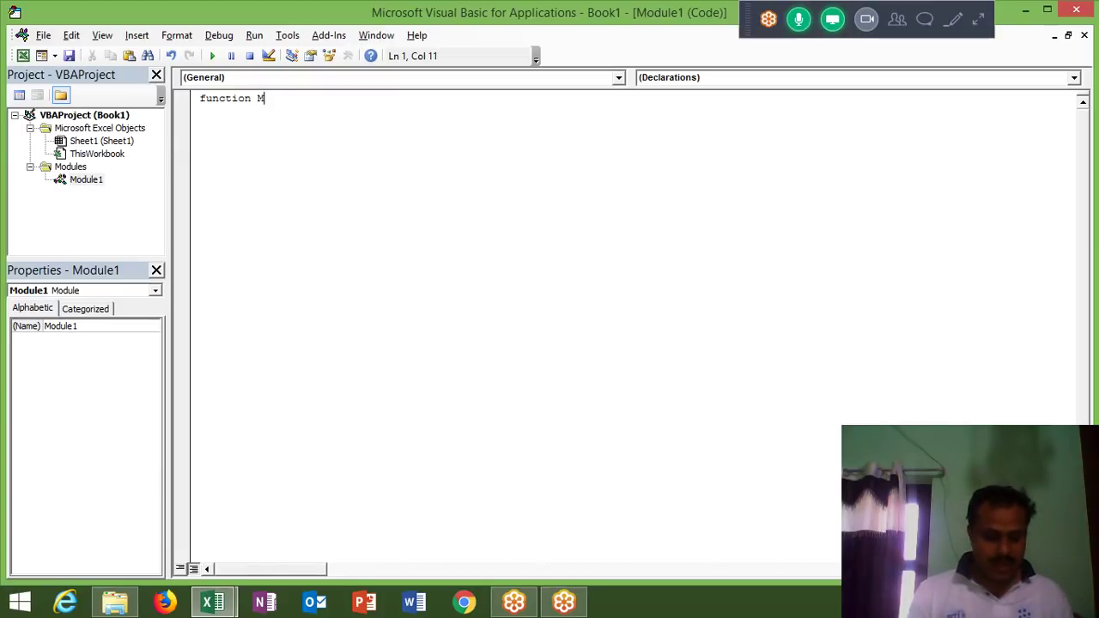
{"action": "type", "text": "GR("}
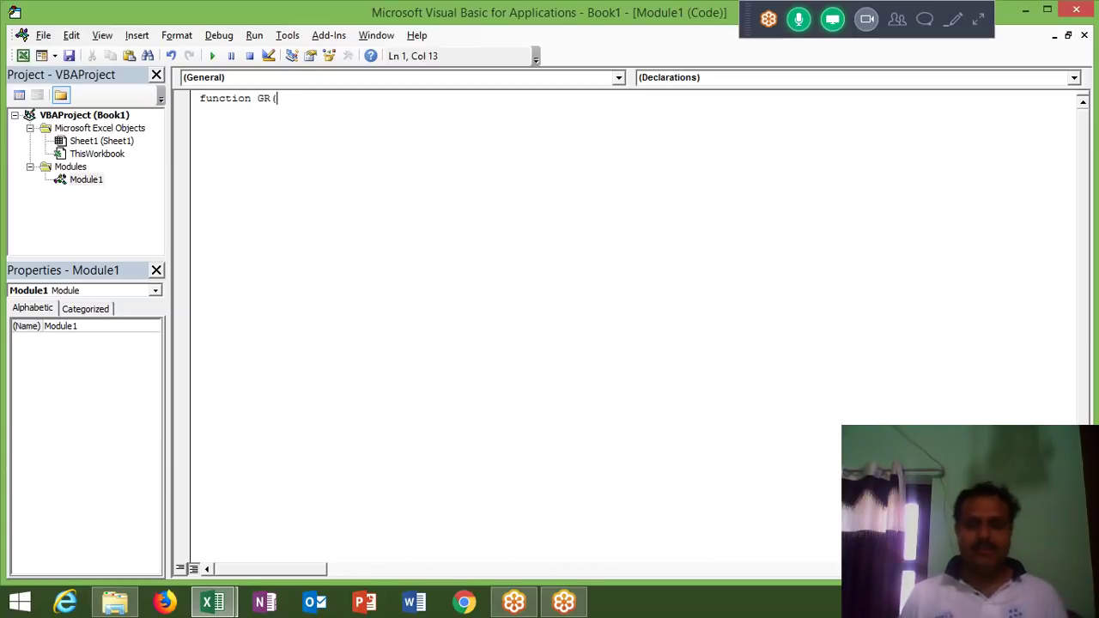
{"action": "key", "text": "alt+F11"}
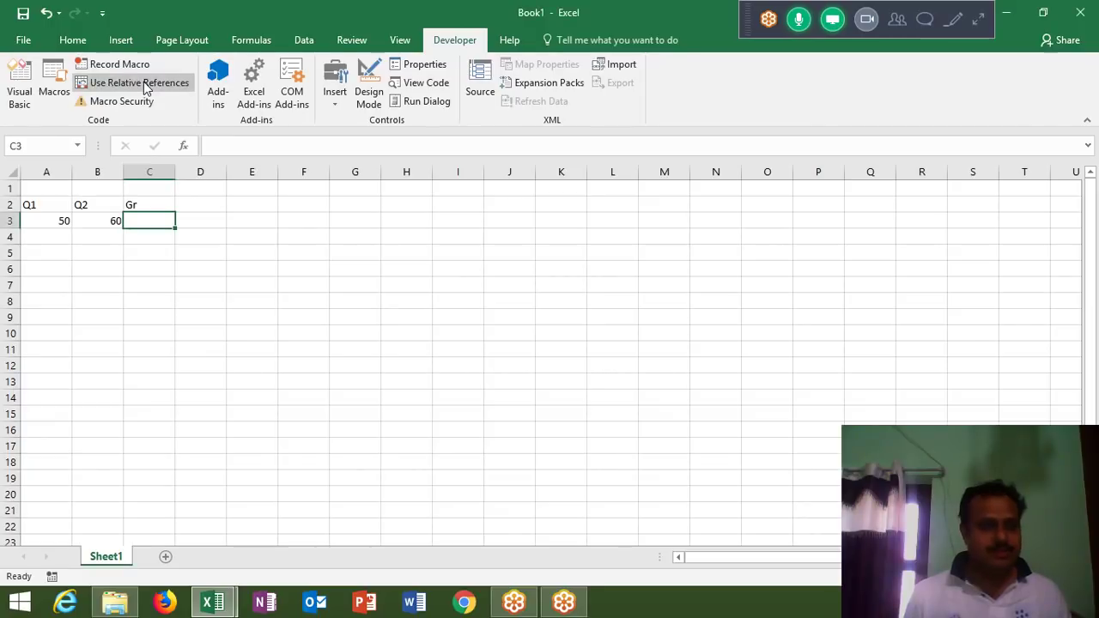
{"action": "key", "text": "alt+F11"}
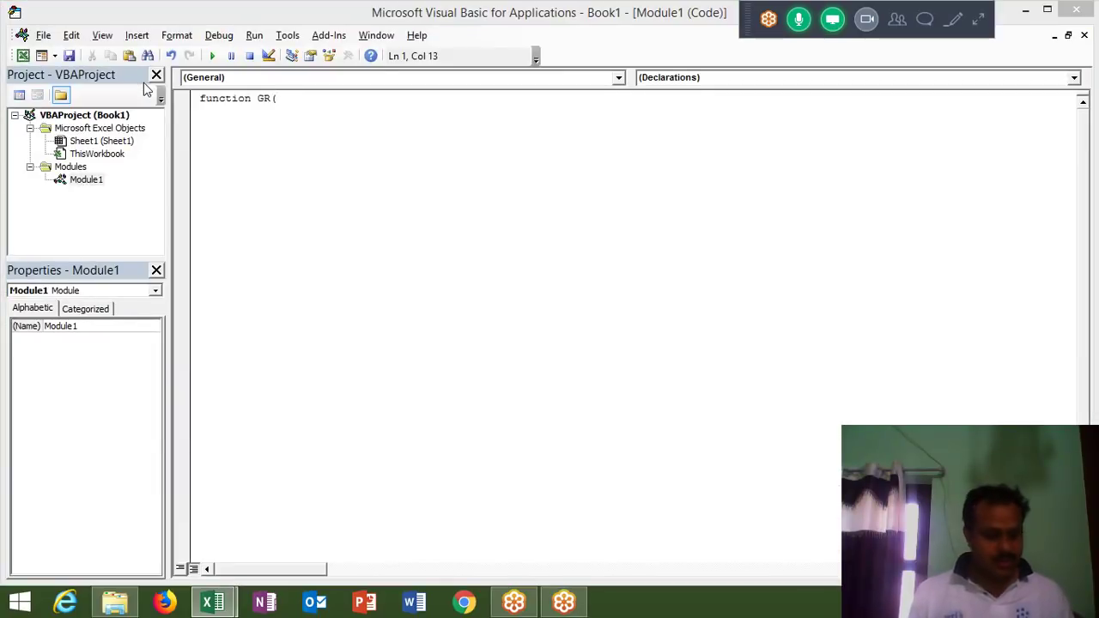
{"action": "type", "text": "Q1"}
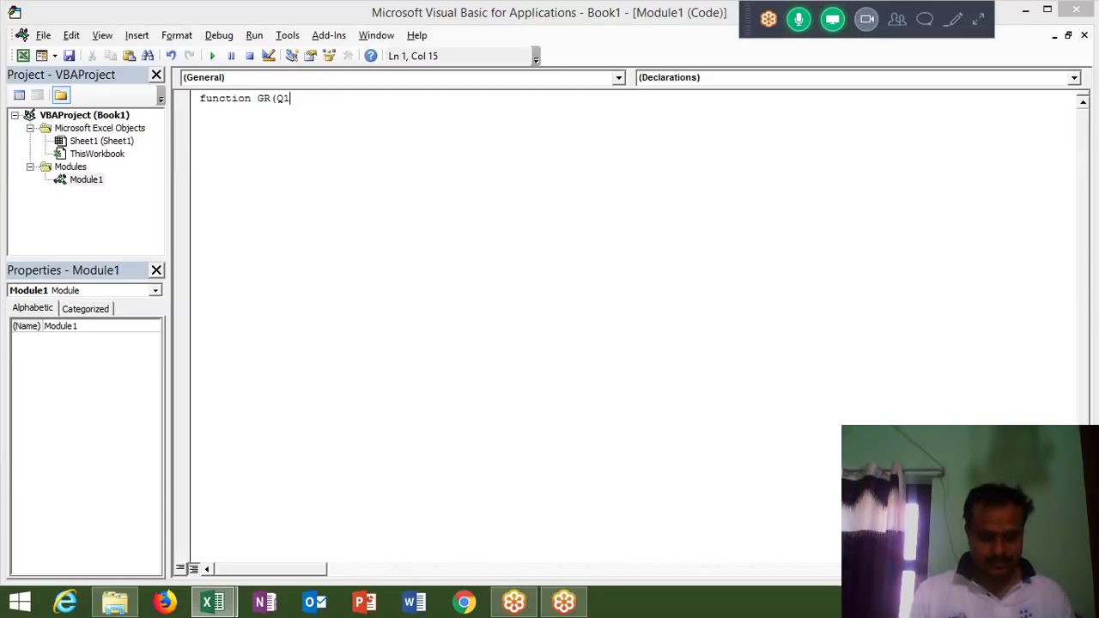
{"action": "type", "text": "as "}
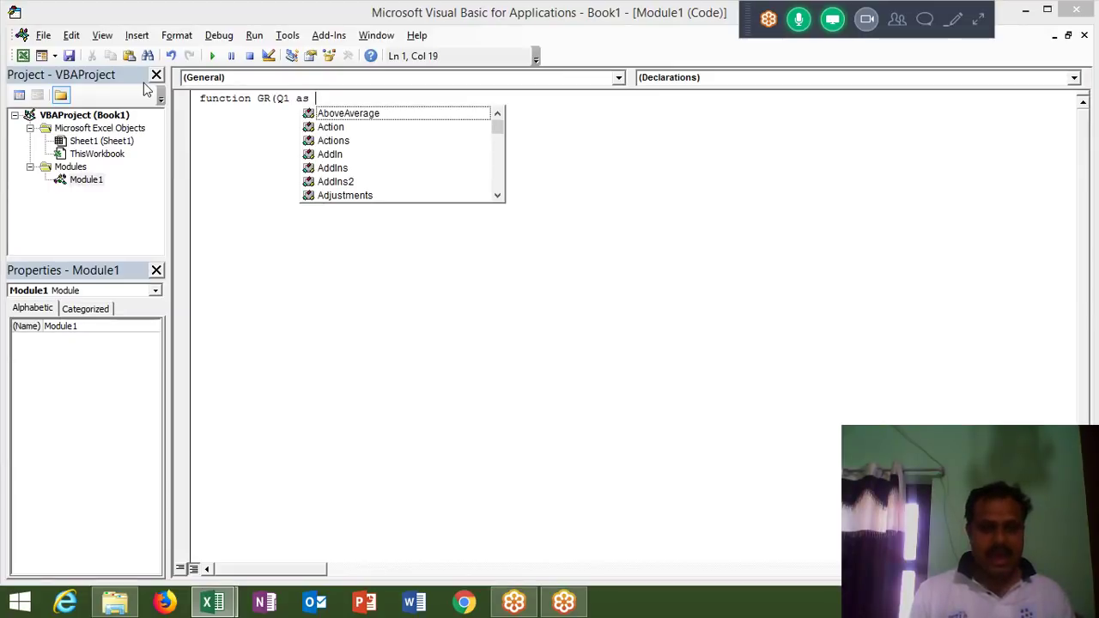
{"action": "type", "text": "long"}
{"action": "key", "text": "Tab"}
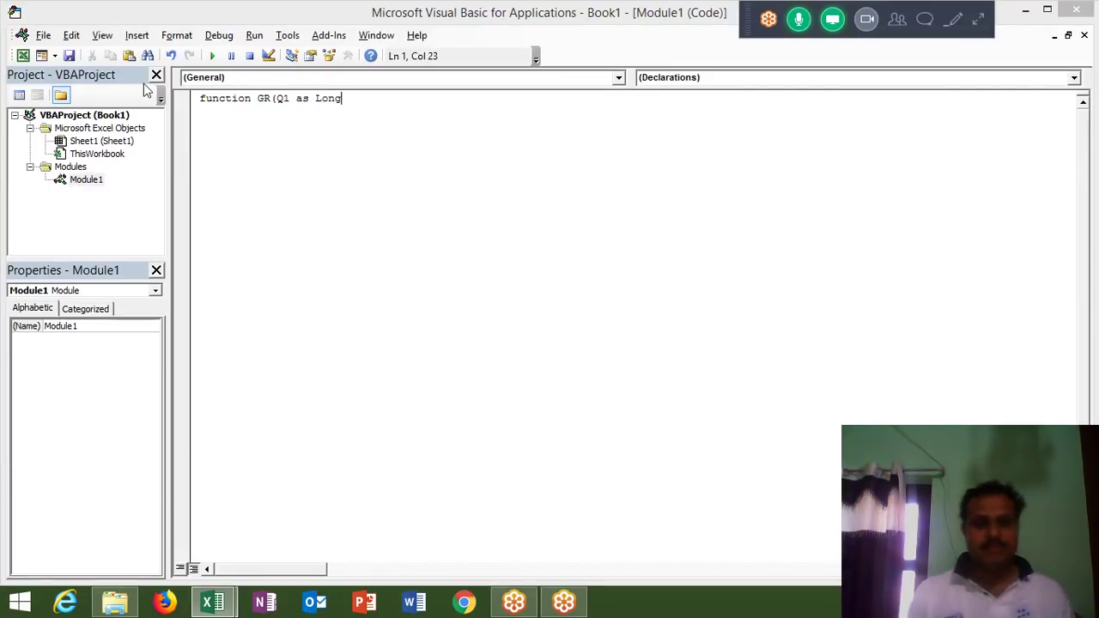
{"action": "type", "text": ",Q2 a"}
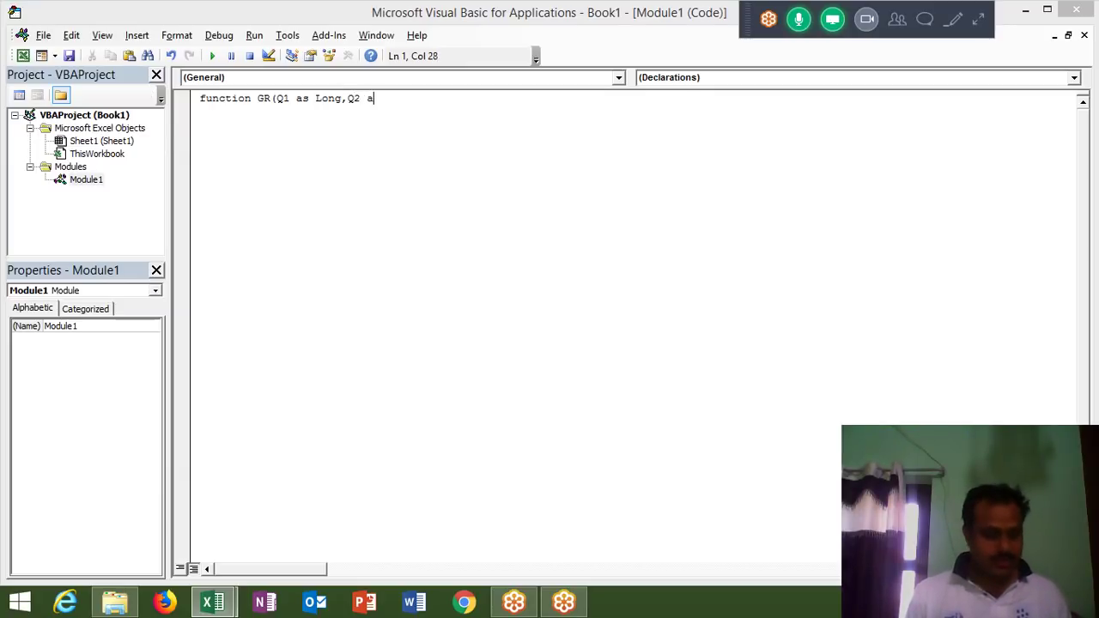
{"action": "type", "text": "s lo"}
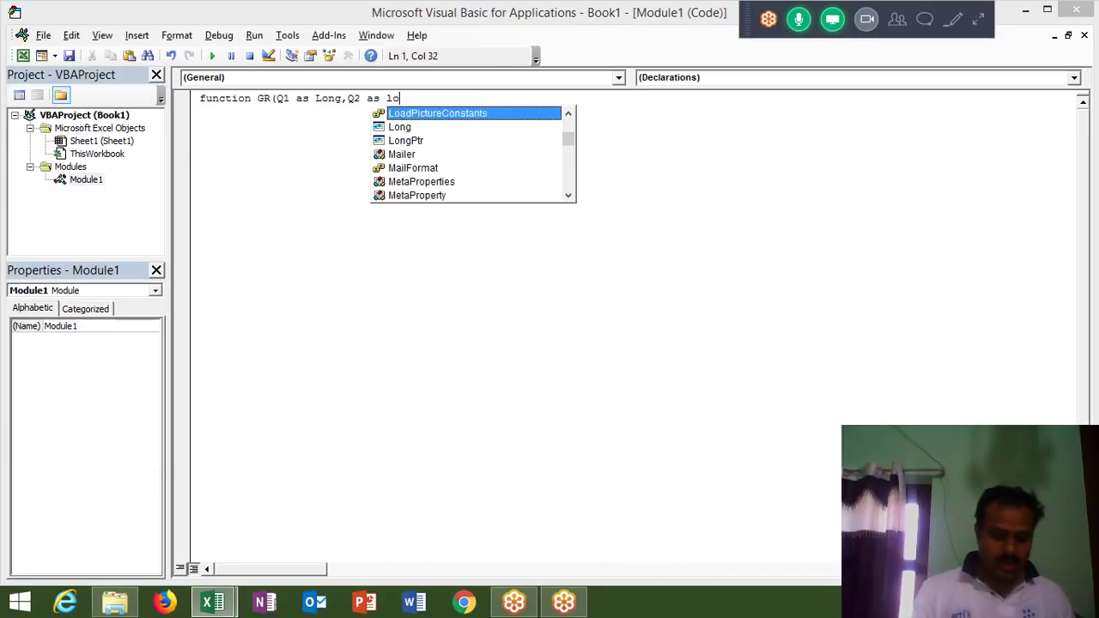
{"action": "type", "text": "ng"}
{"action": "key", "text": "Tab"}
Close the GR signature and declare r As Double inside the function.
{"action": "type", "text": ")"}
{"action": "key", "text": "Return"}
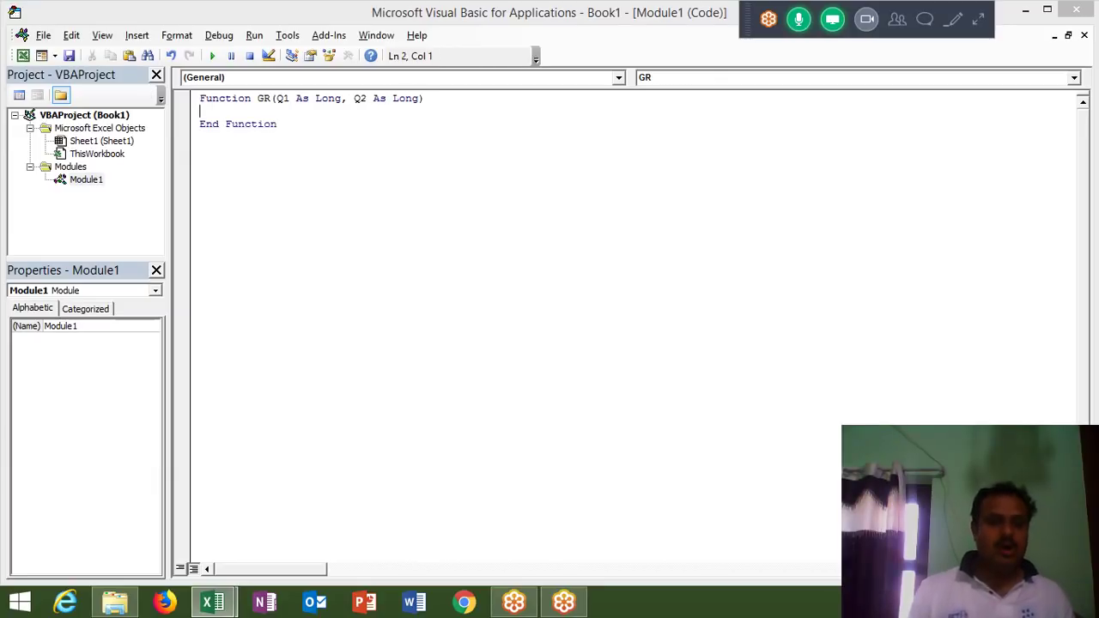
{"action": "key", "text": "Return"}
{"action": "key", "text": "Return"}
{"action": "key", "text": "Return"}
{"action": "key", "text": "Return"}
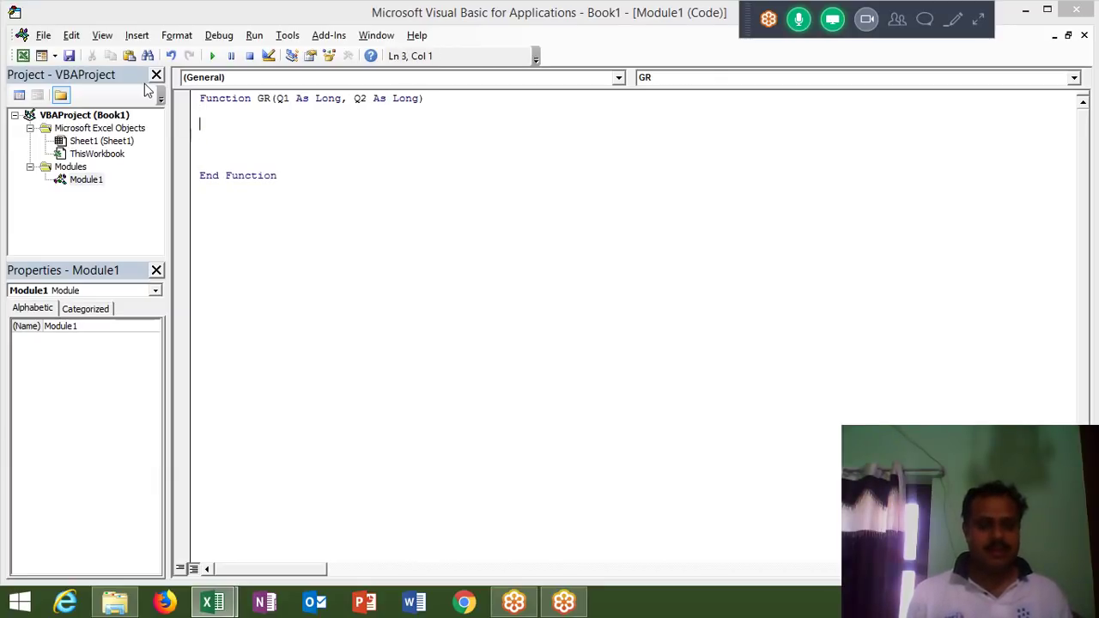
{"action": "type", "text": "dim r as "}
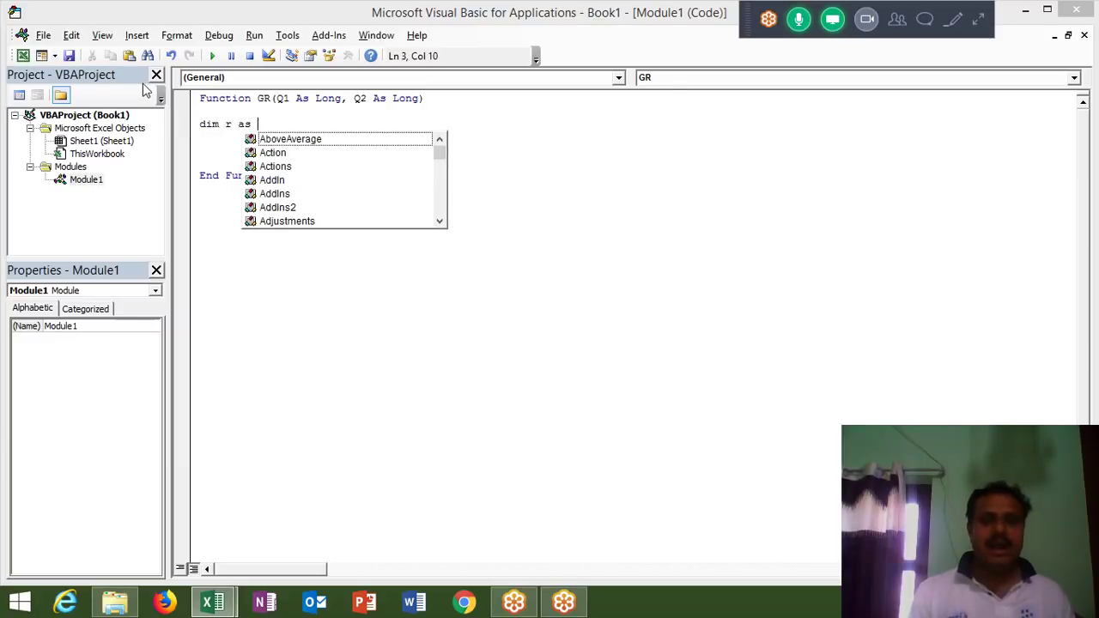
{"action": "type", "text": "doub"}
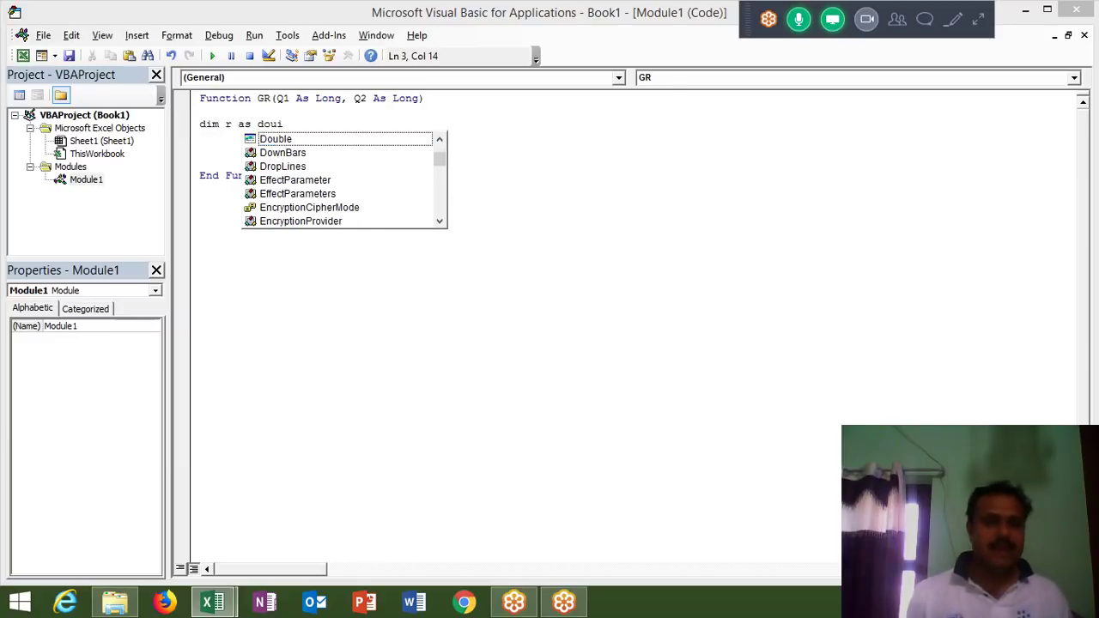
{"action": "key", "text": "Tab"}
{"action": "key", "text": "Return"}
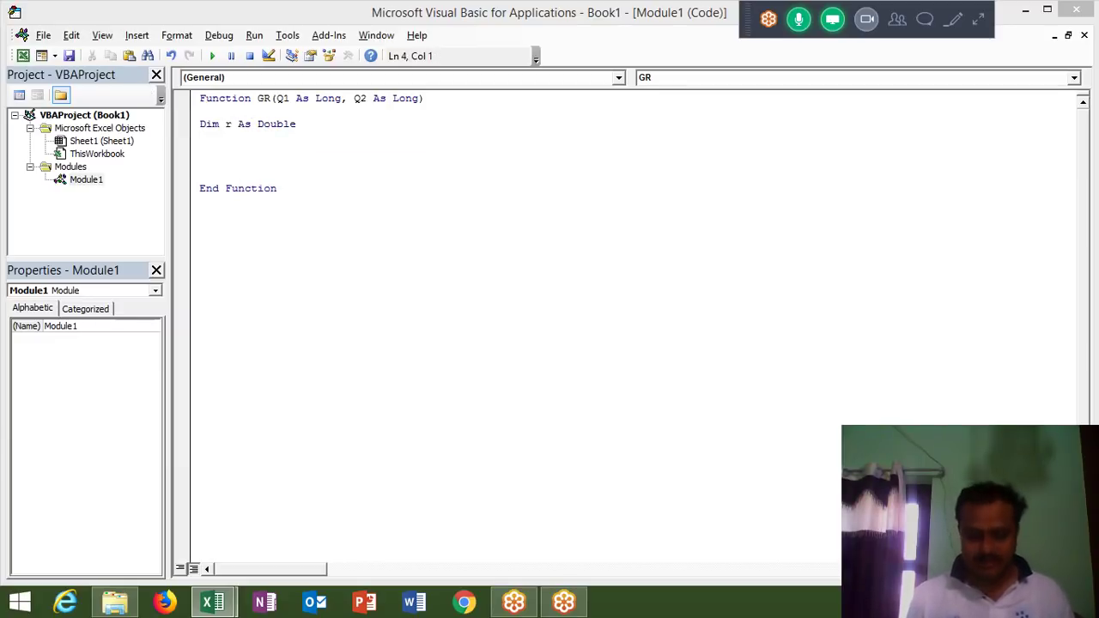
{"action": "key", "text": "Return"}
{"action": "key", "text": "Return"}
Write r = (Q2 - Q1) / Q1 and GR = r, then return to Excel.
{"action": "type", "text": "r= ("}
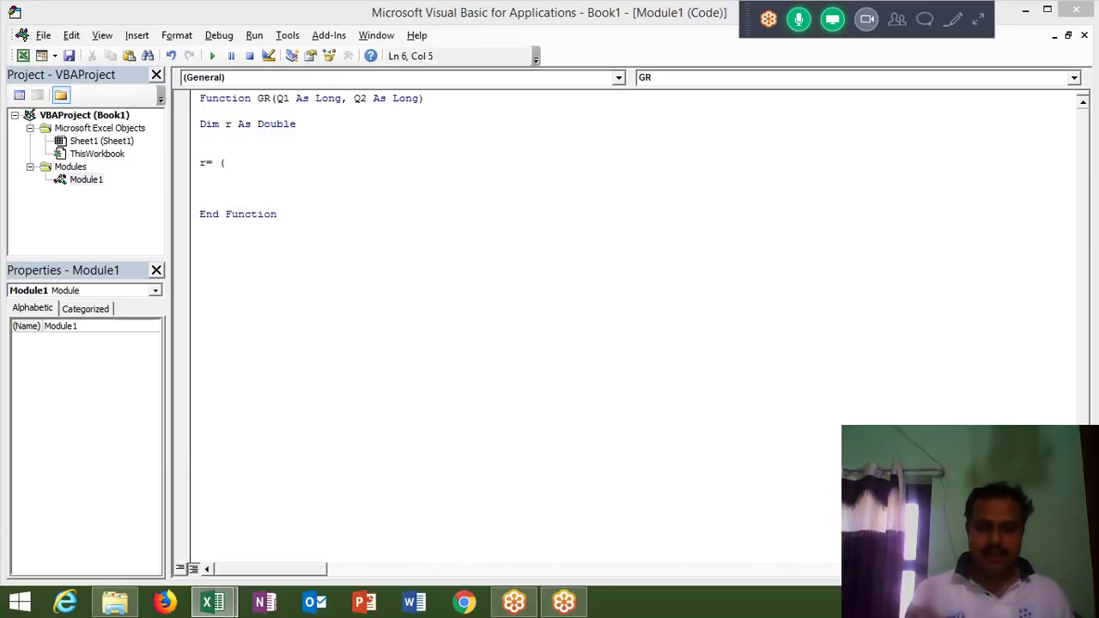
{"action": "type", "text": "Q"}
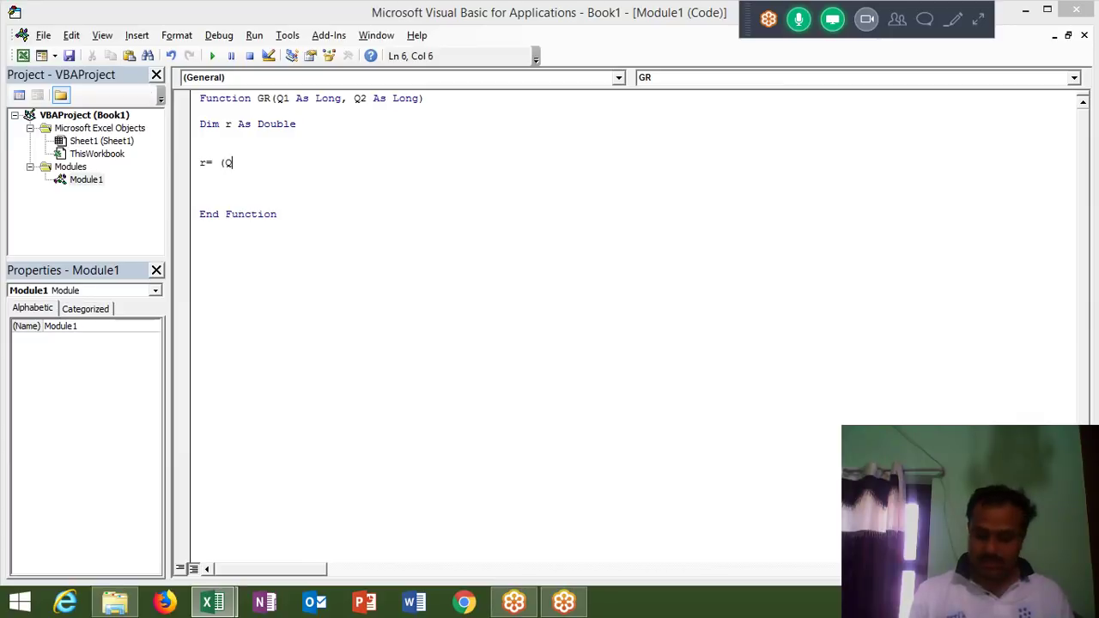
{"action": "type", "text": "2-Q1)/Q"}
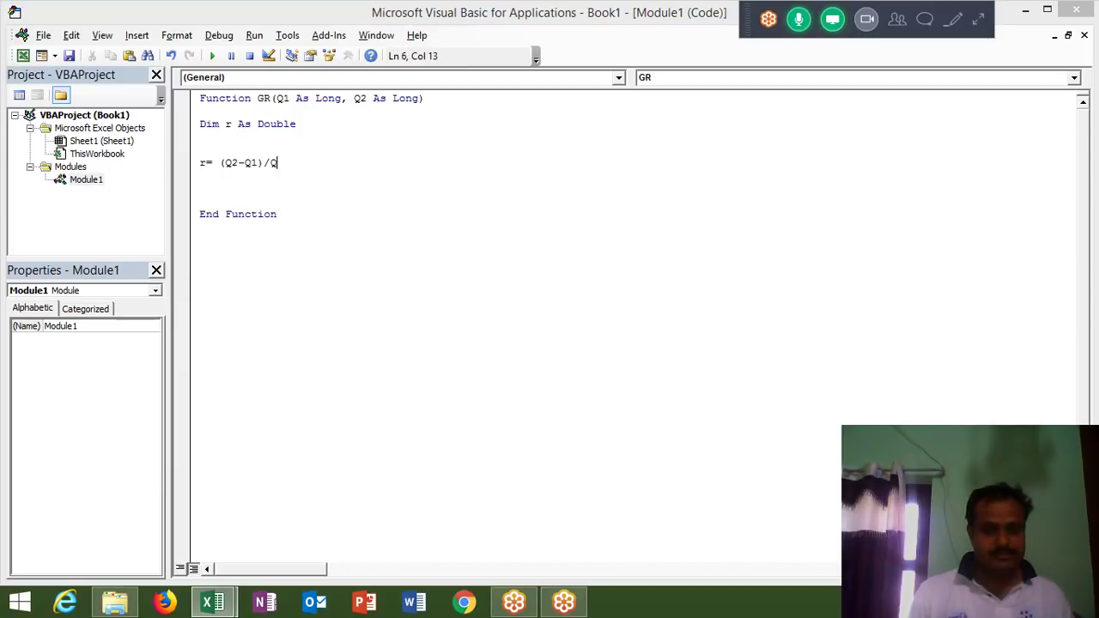
{"action": "key", "text": "Return"}
{"action": "key", "text": "Return"}
{"action": "key", "text": "Return"}
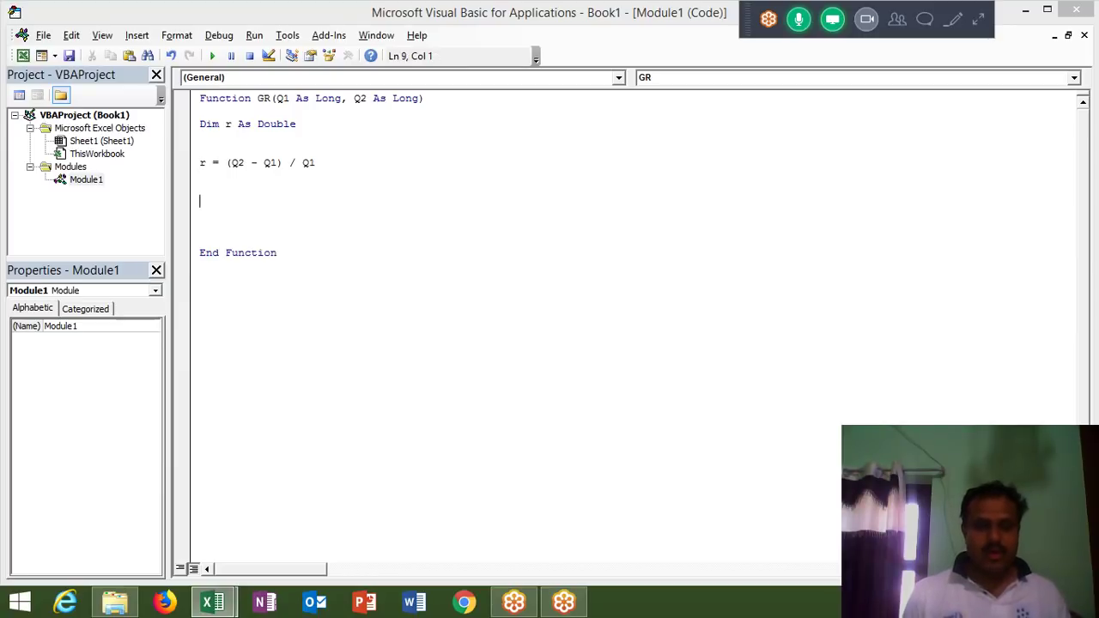
{"action": "type", "text": "F"}
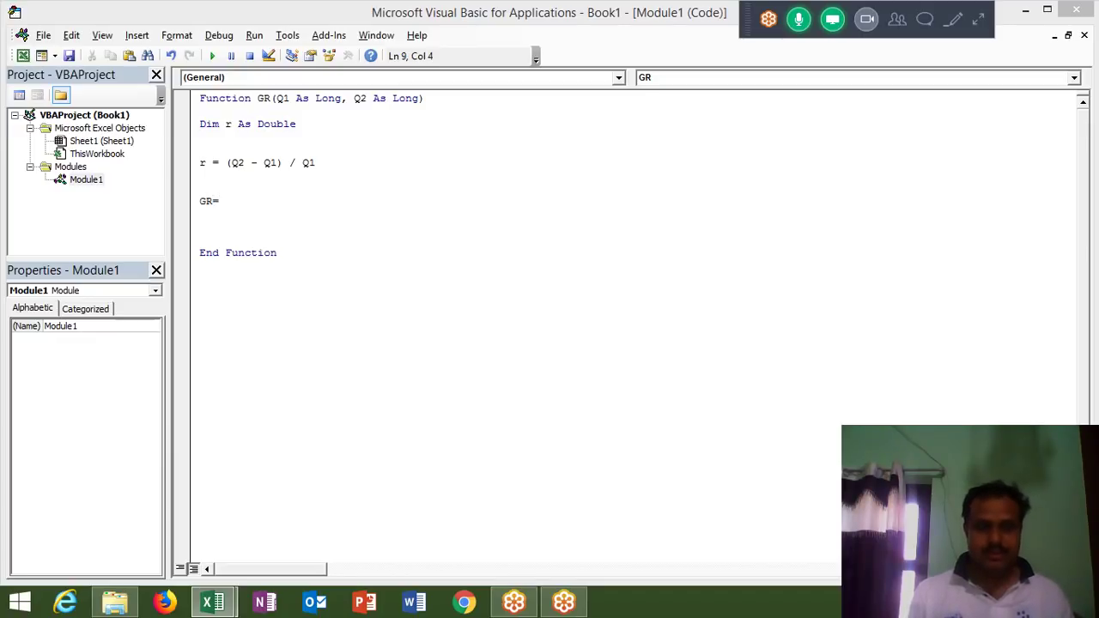
{"action": "type", "text": "r"}
{"action": "left_click", "coordinate": [262, 186]}
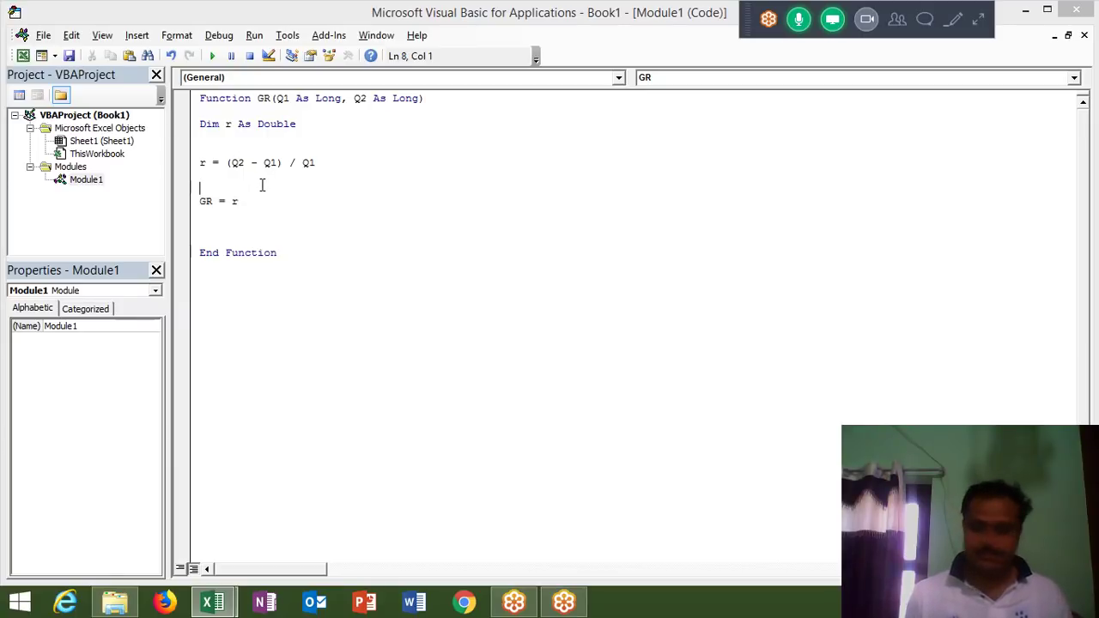
{"action": "key", "text": "alt+F11"}
Enter =GR(A3,B3) in C3, returning 0.2.
{"action": "type", "text": "="}
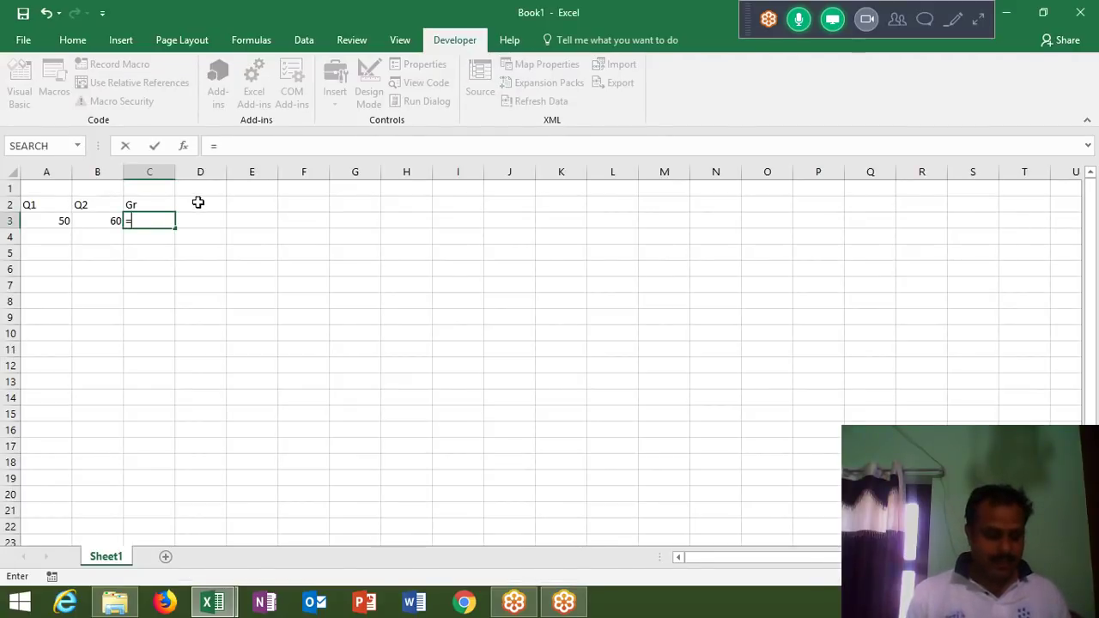
{"action": "type", "text": "gr"}
{"action": "key", "text": "Tab"}
{"action": "key", "text": "Left"}
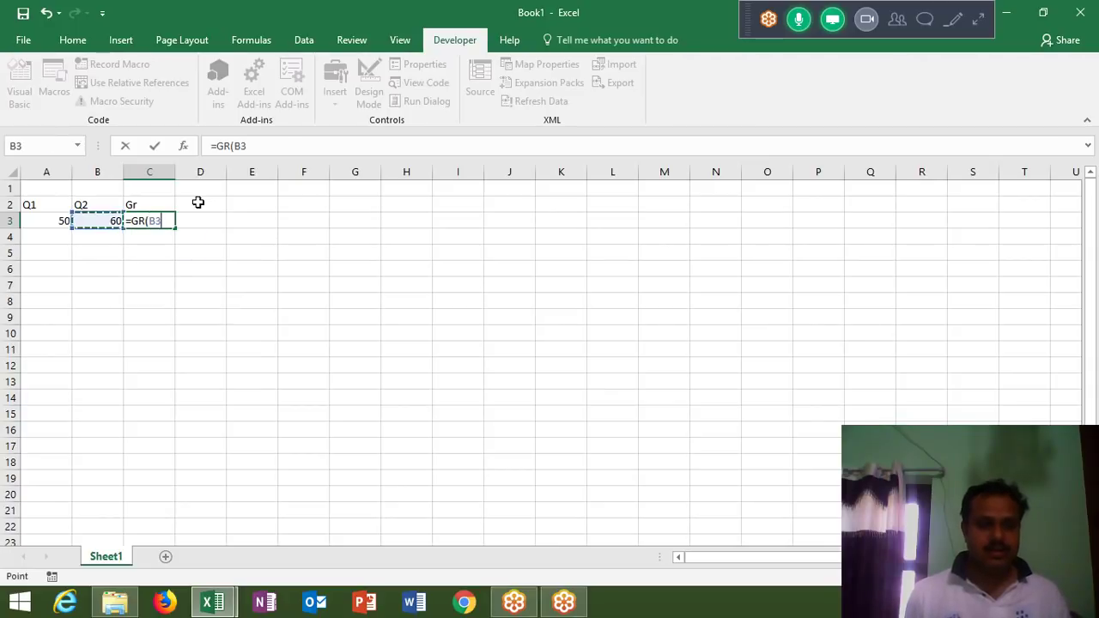
{"action": "key", "text": "Left"}
{"action": "type", "text": ","}
{"action": "key", "text": "Left"}
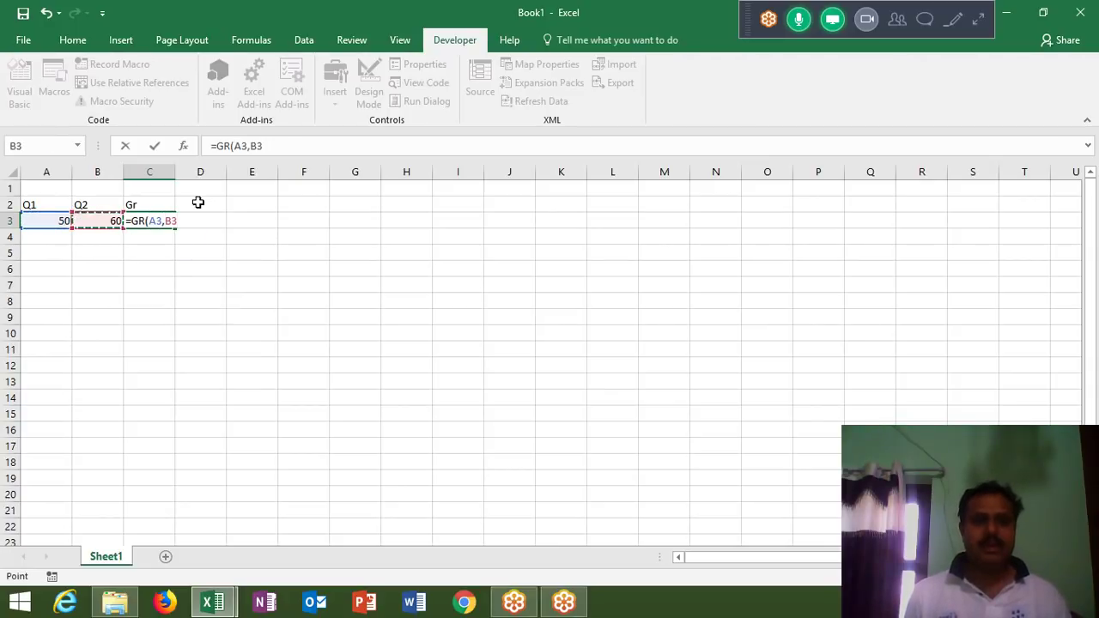
{"action": "key", "text": "Return"}
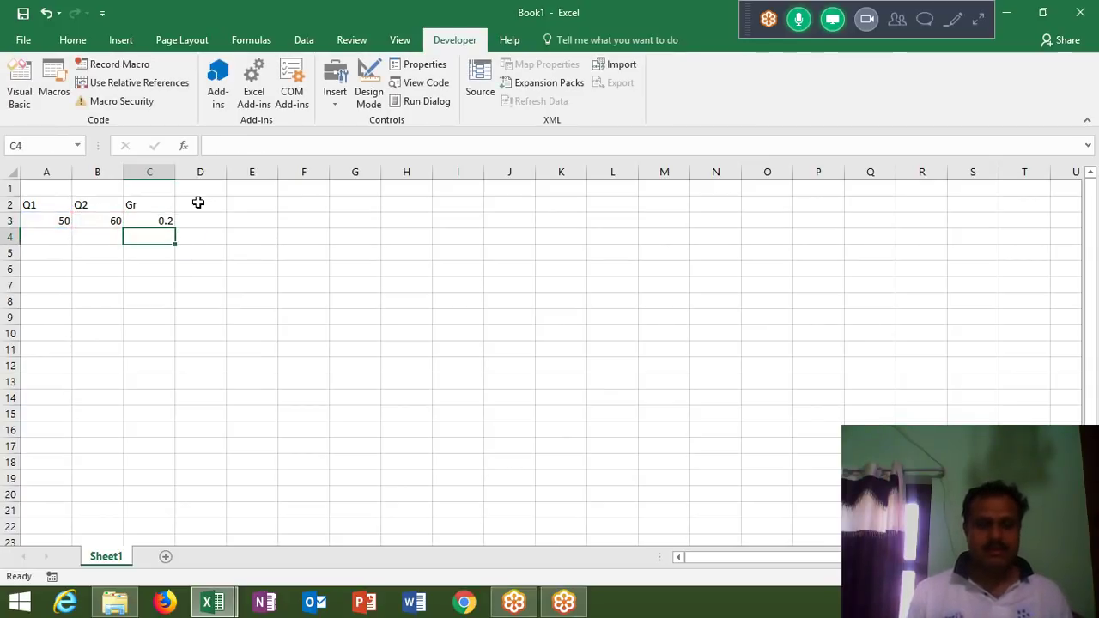
{"action": "key", "text": "Up"}
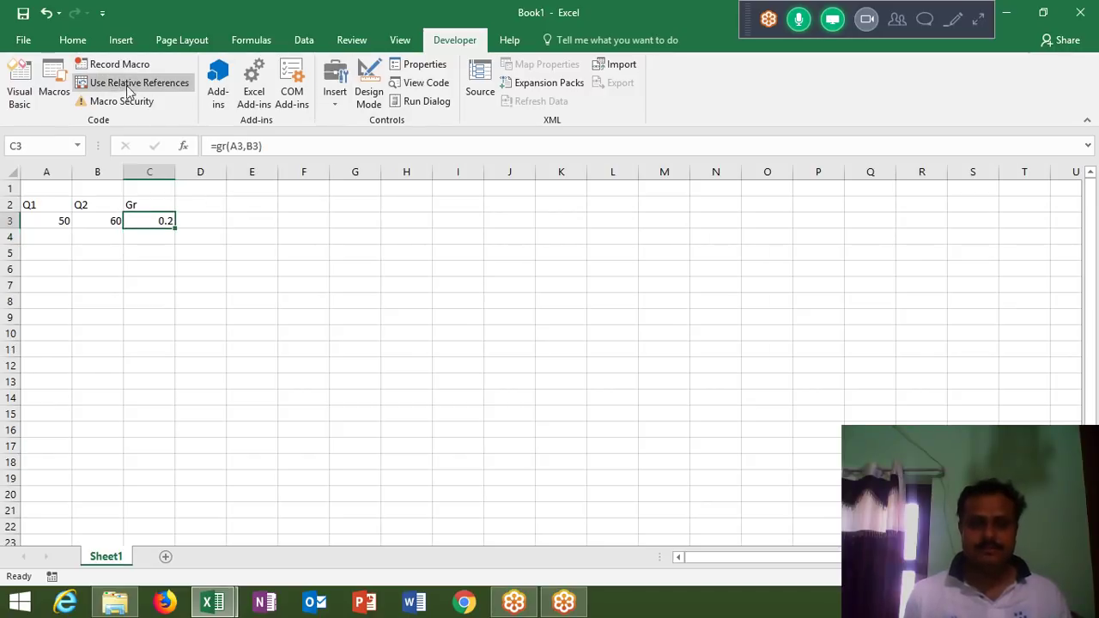
Apply Percent Style to C3 so the growth rate shows 20%.
{"action": "left_click", "coordinate": [73, 40]}
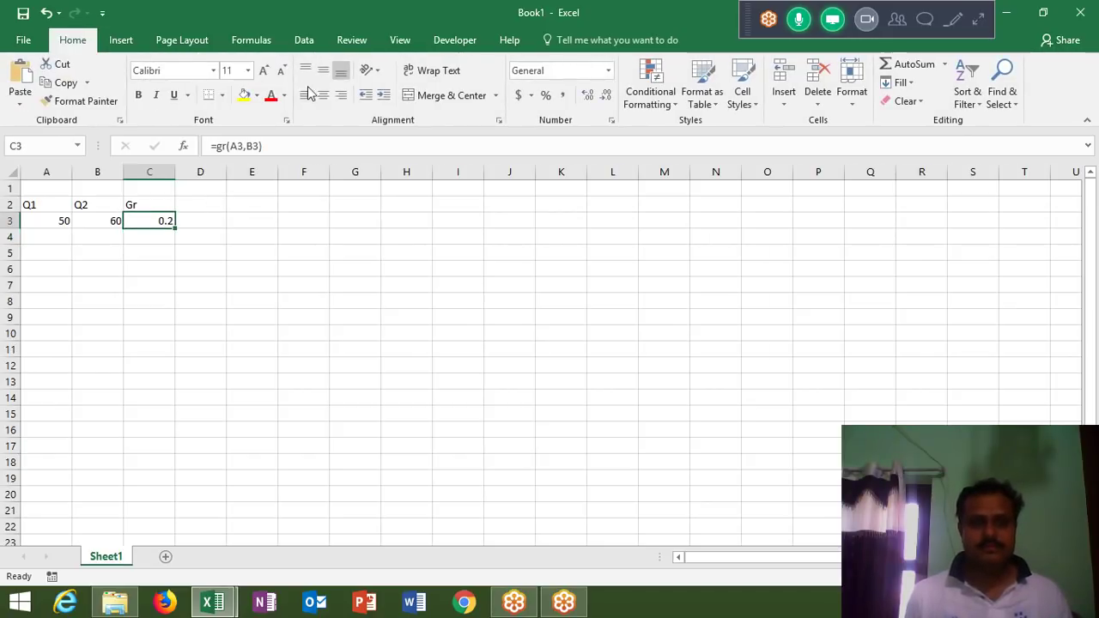
{"action": "left_click", "coordinate": [546, 93]}
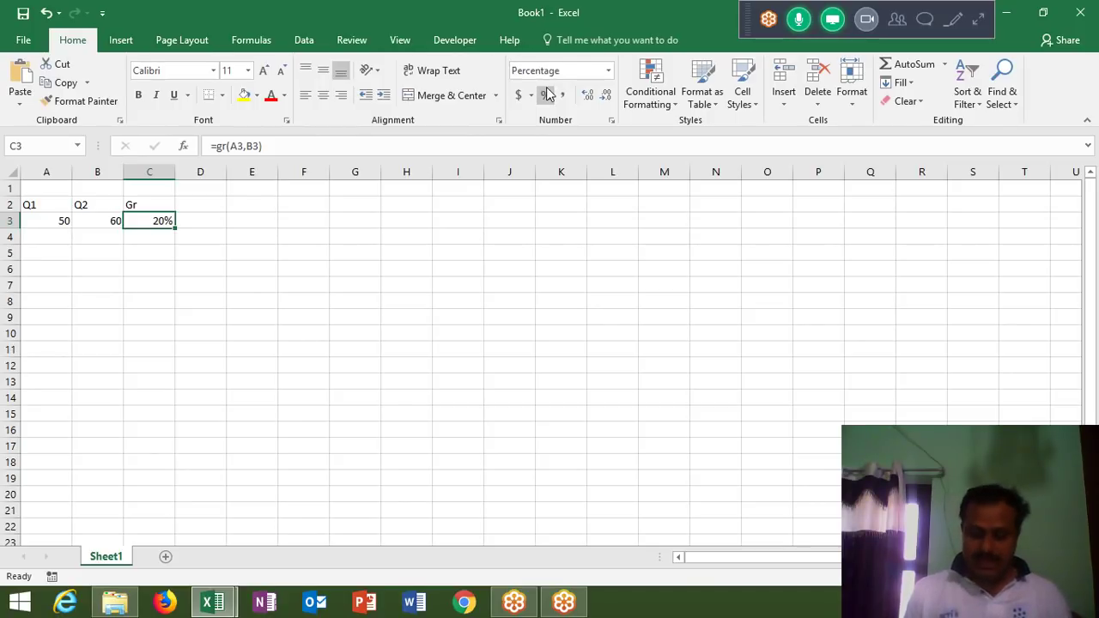
{"action": "key", "text": "Down"}
{"action": "key", "text": "Down"}
{"action": "key", "text": "Down"}
{"action": "key", "text": "Down"}
{"action": "key", "text": "Left"}
{"action": "key", "text": "Left"}
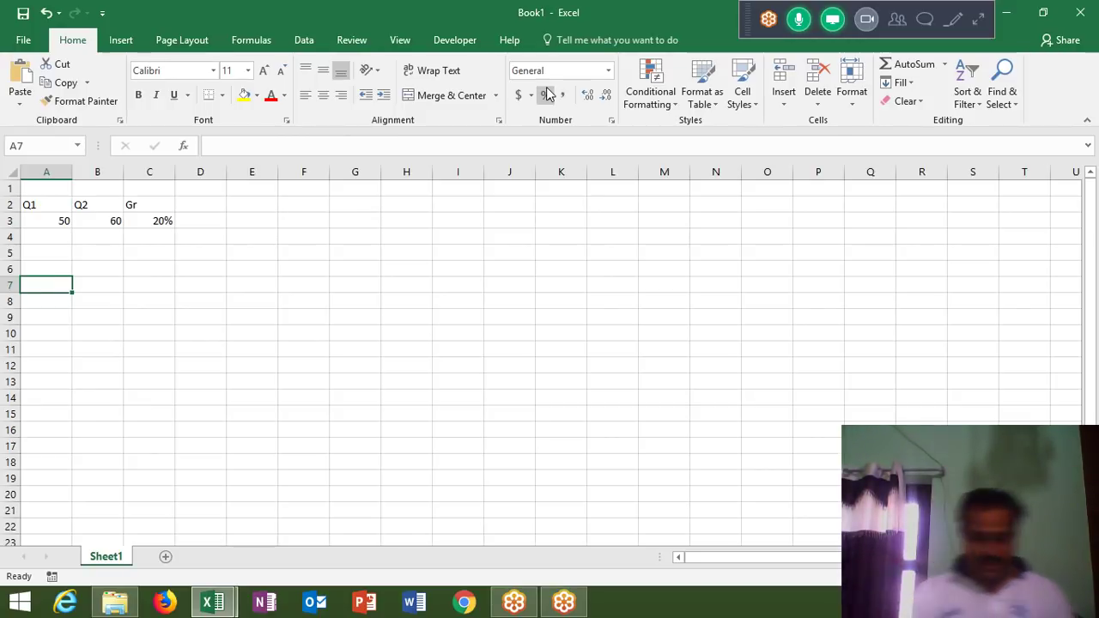
Type the labels P, R and T in A7:A9.
{"action": "type", "text": "P"}
{"action": "key", "text": "Return"}
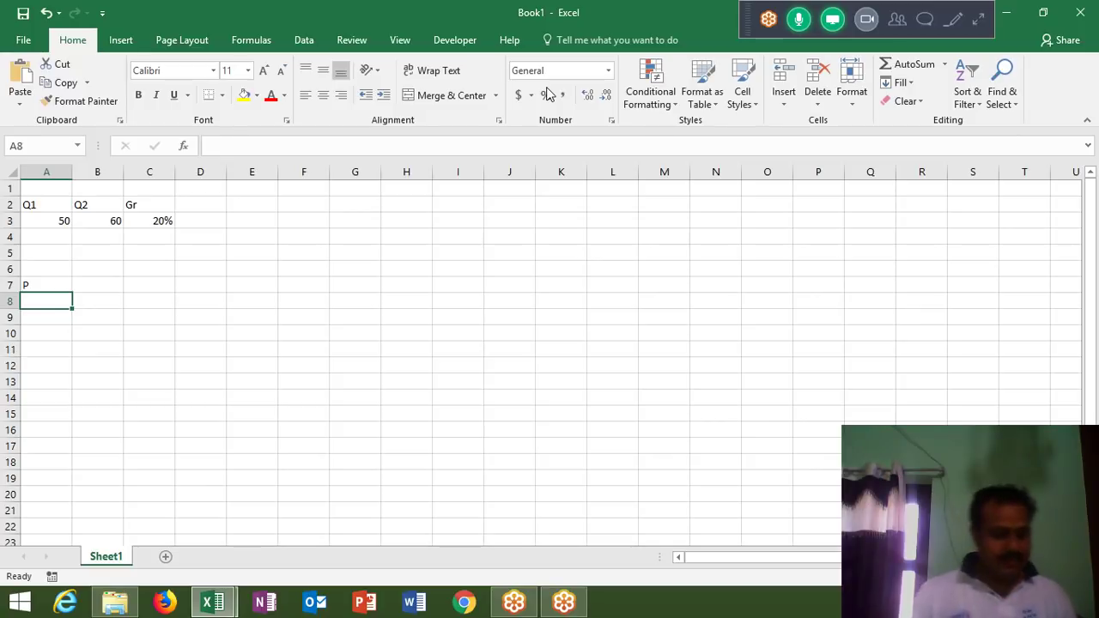
{"action": "type", "text": "R"}
{"action": "key", "text": "Return"}
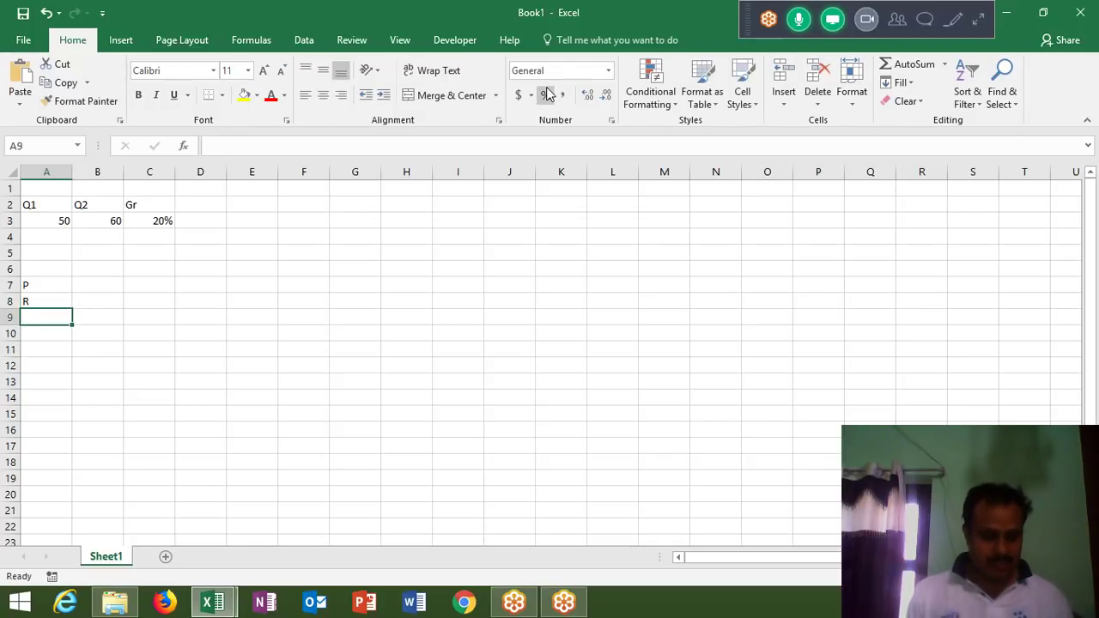
{"action": "type", "text": "T"}
{"action": "key", "text": "Return"}
{"action": "key", "text": "Up"}
{"action": "key", "text": "Up"}
{"action": "key", "text": "Up"}
{"action": "key", "text": "Right"}
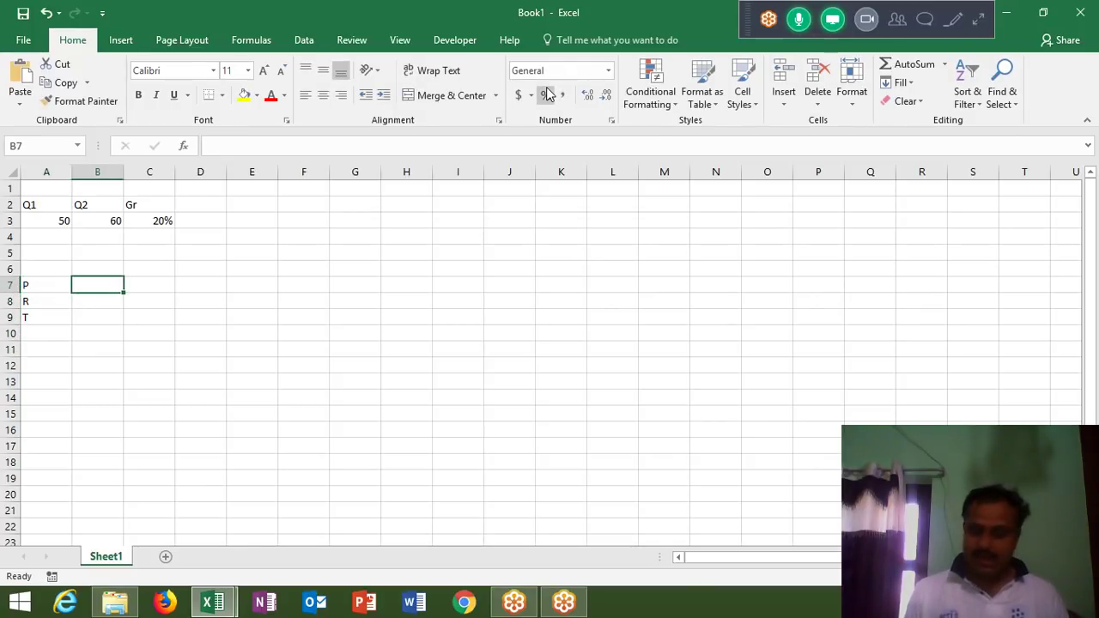
Enter values 50000, 8% and 10 in B7:B9.
{"action": "type", "text": "8"}
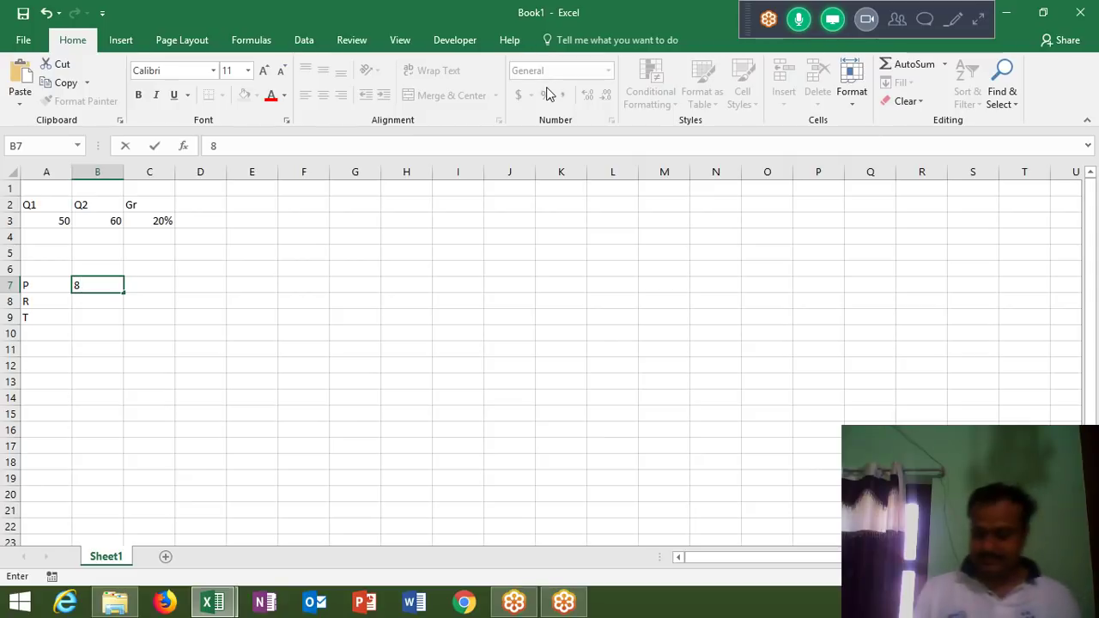
{"action": "type", "text": "50000"}
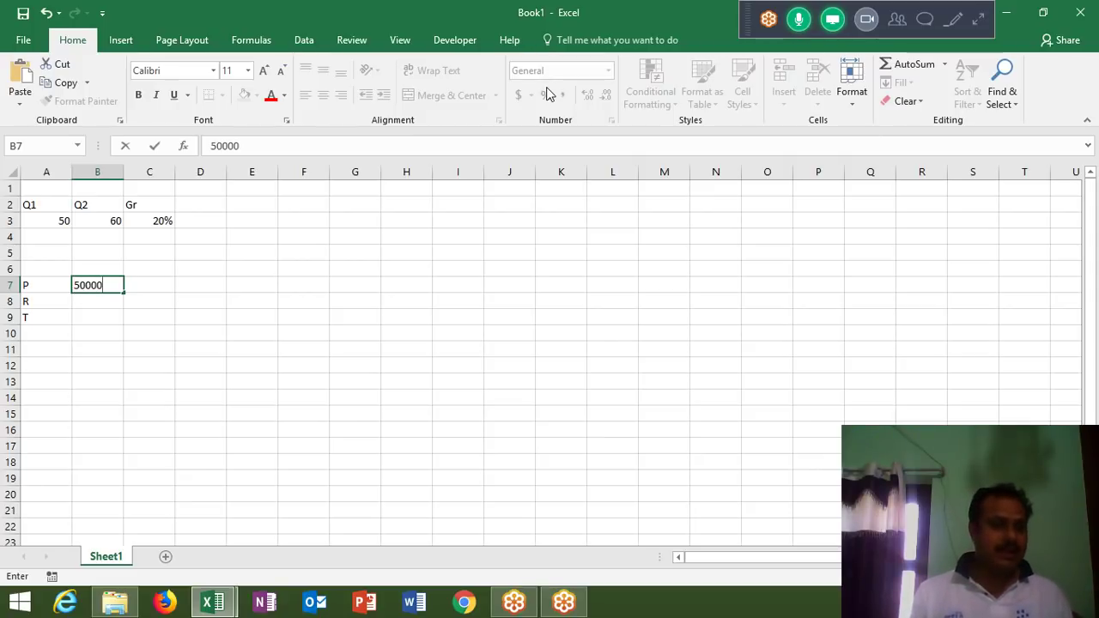
{"action": "key", "text": "Return"}
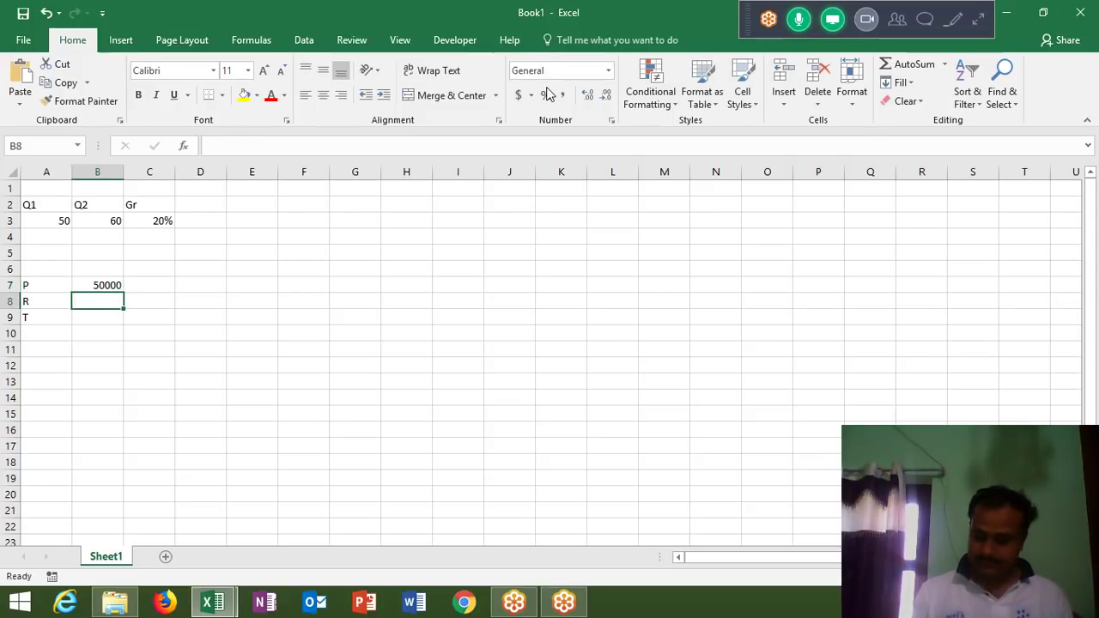
{"action": "type", "text": "20"}
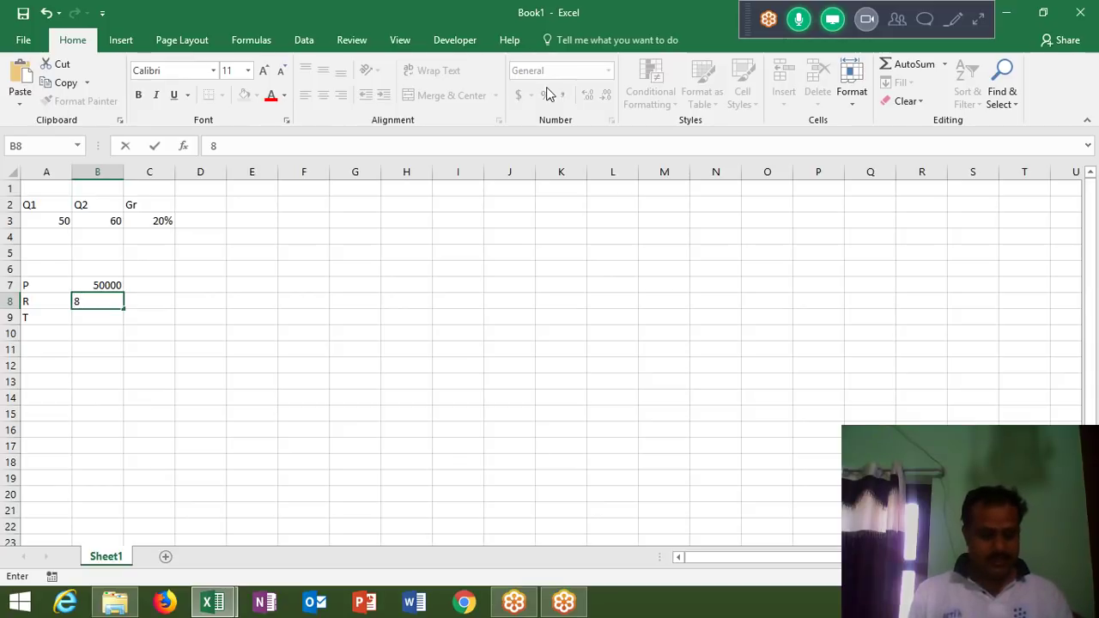
{"action": "type", "text": "%"}
{"action": "key", "text": "Return"}
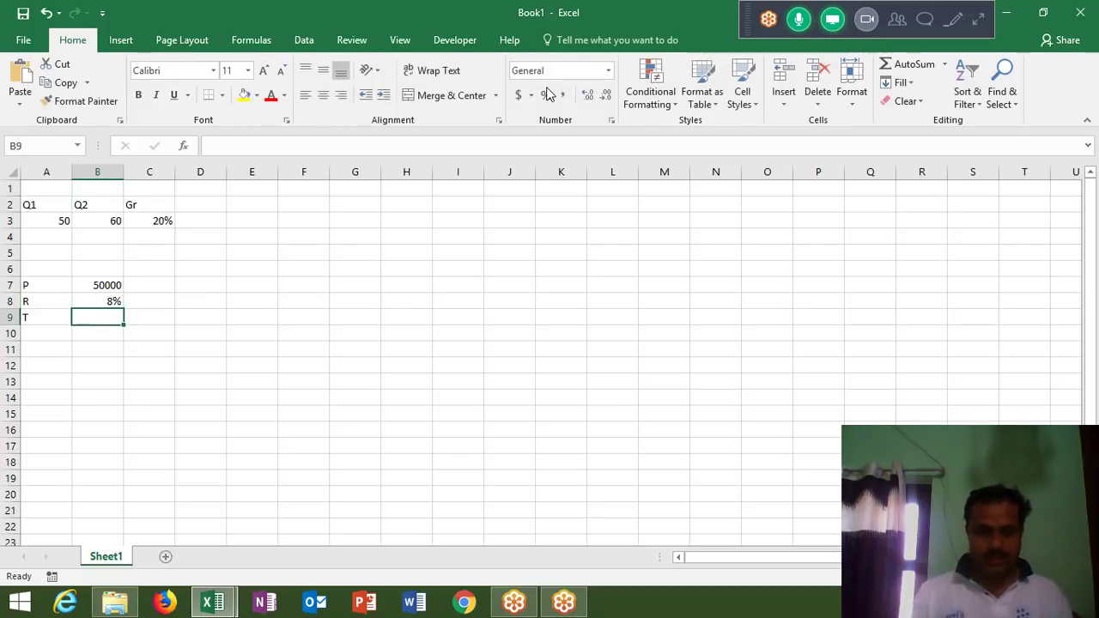
{"action": "type", "text": "10"}
{"action": "key", "text": "Return"}
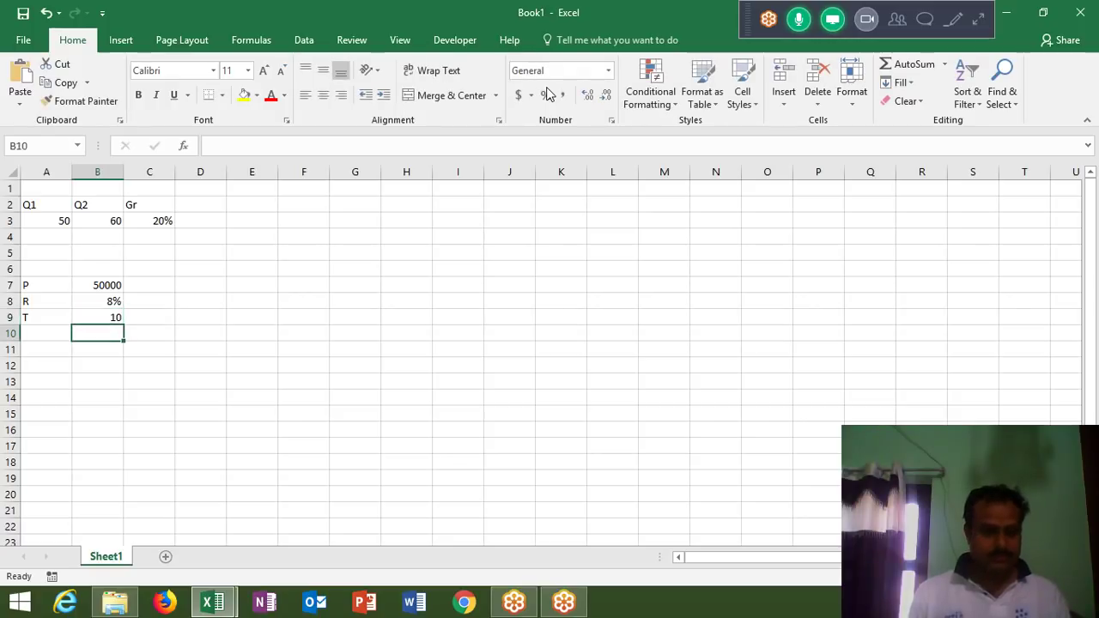
Add the Amt label in B11 and switch back to the VBA module below GR.
{"action": "key", "text": "Up"}
{"action": "key", "text": "Left"}
{"action": "key", "text": "Right"}
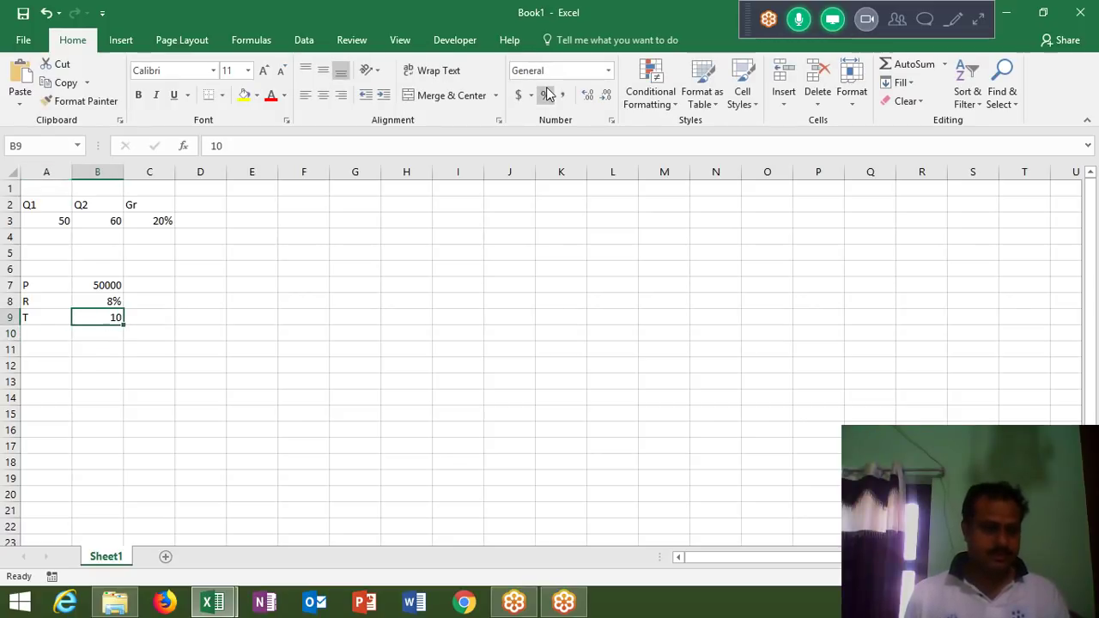
{"action": "key", "text": "Right"}
{"action": "key", "text": "Down"}
{"action": "key", "text": "Left"}
{"action": "key", "text": "Left"}
{"action": "key", "text": "Down"}
{"action": "key", "text": "Right"}
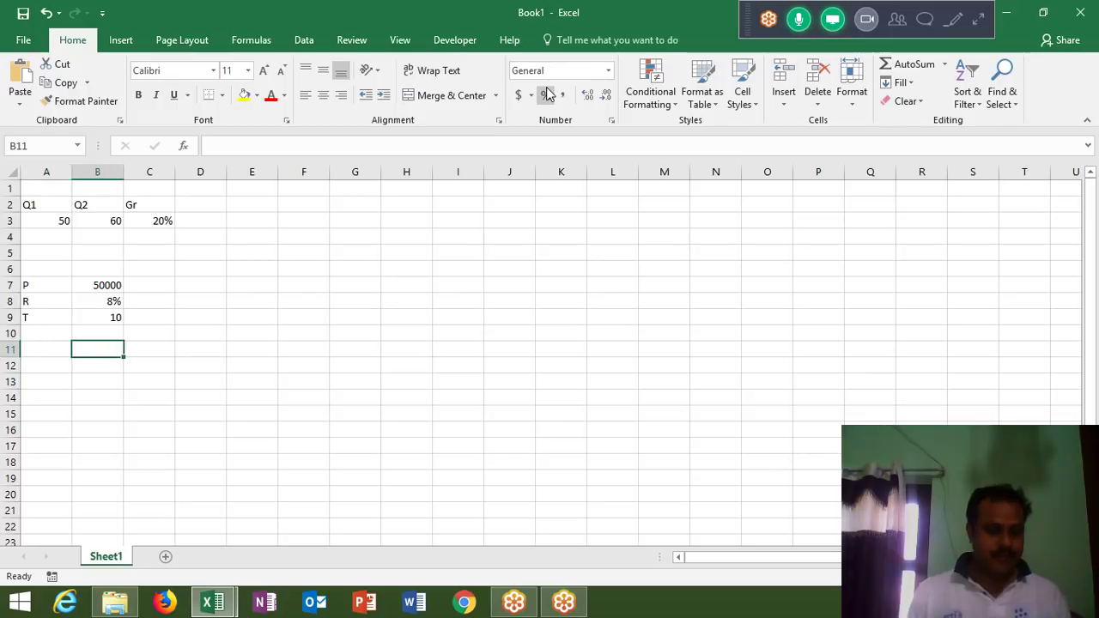
{"action": "type", "text": "Amt"}
{"action": "key", "text": "Tab"}
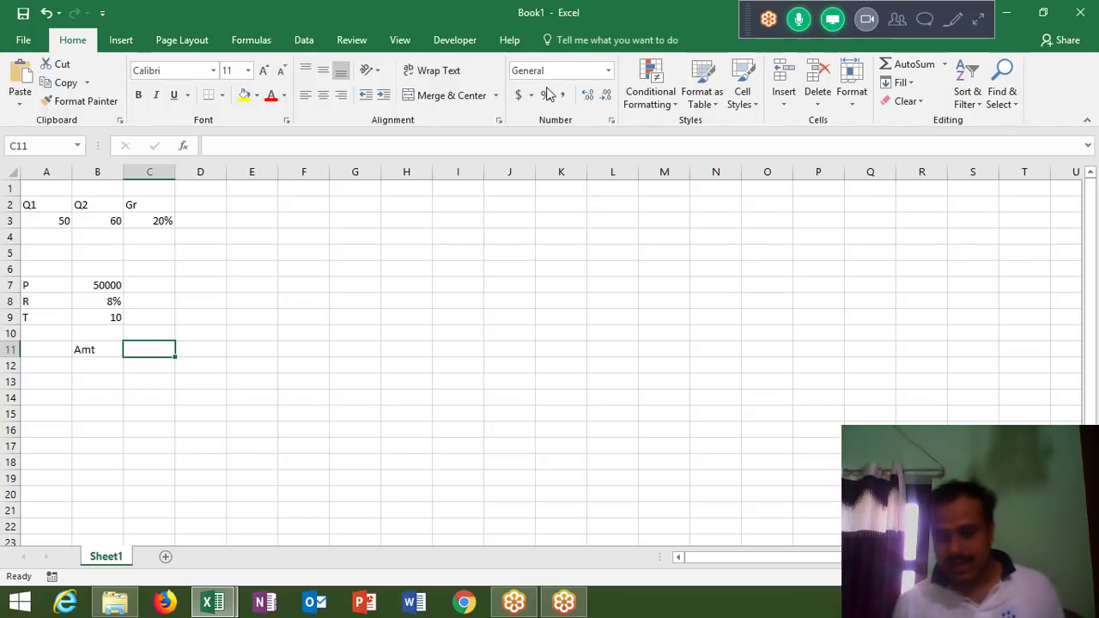
{"action": "key", "text": "alt+F11"}
{"action": "key", "text": "Down"}
{"action": "key", "text": "Down"}
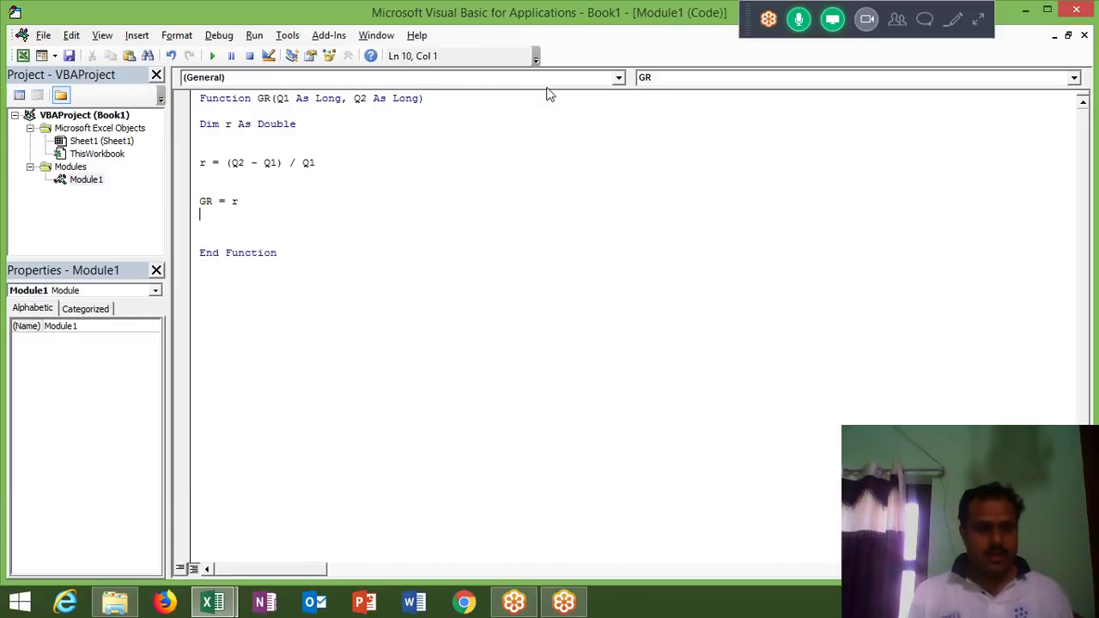
Add a Function Amt(P As Long, R As Double, t As Integer) header below GR.
{"action": "key", "text": "Return"}
{"action": "key", "text": "Return"}
{"action": "type", "text": "function "}
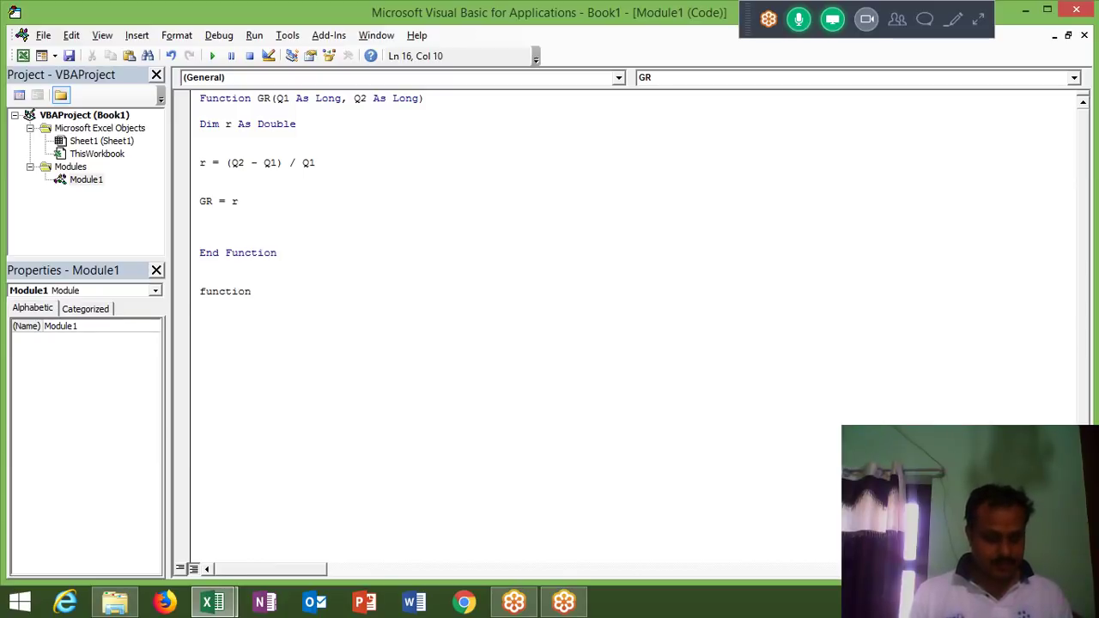
{"action": "type", "text": "Amt("}
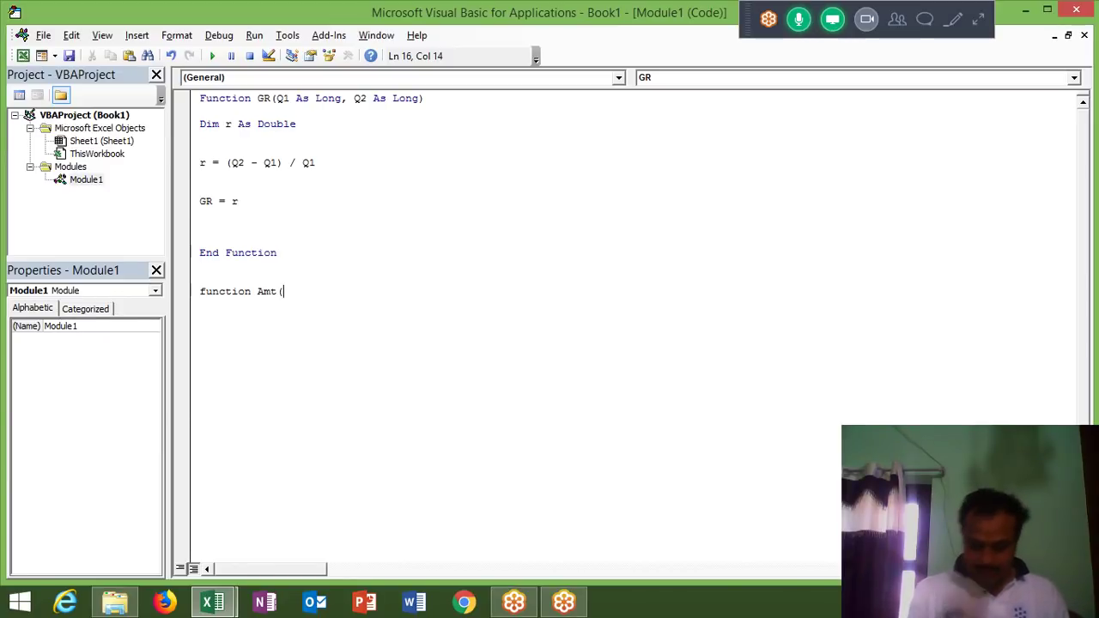
{"action": "type", "text": "P as Lo"}
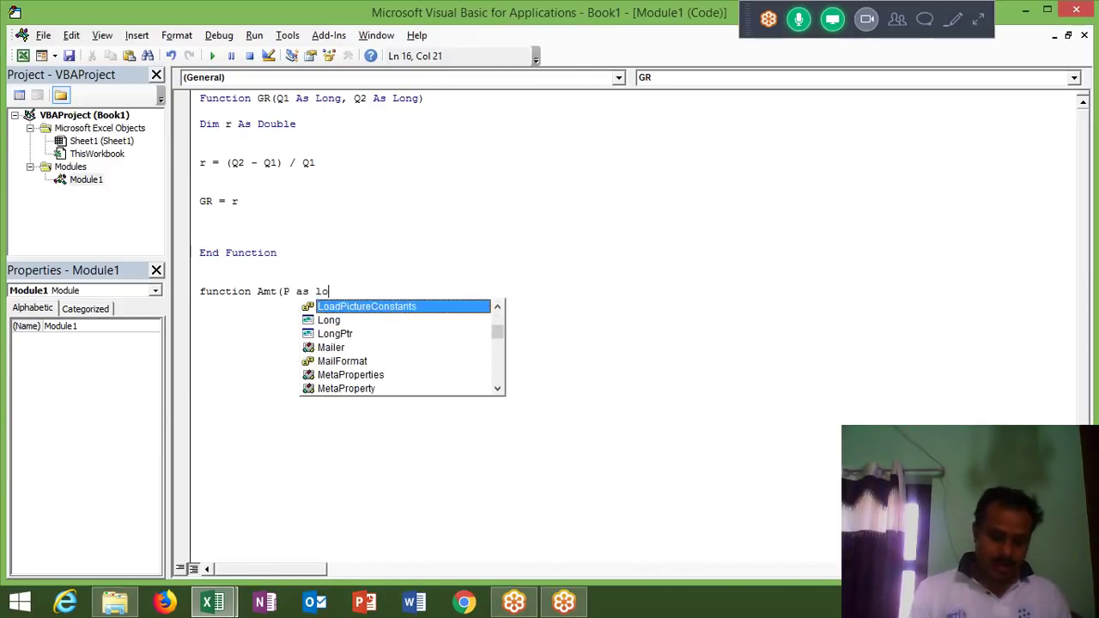
{"action": "type", "text": "ng,"}
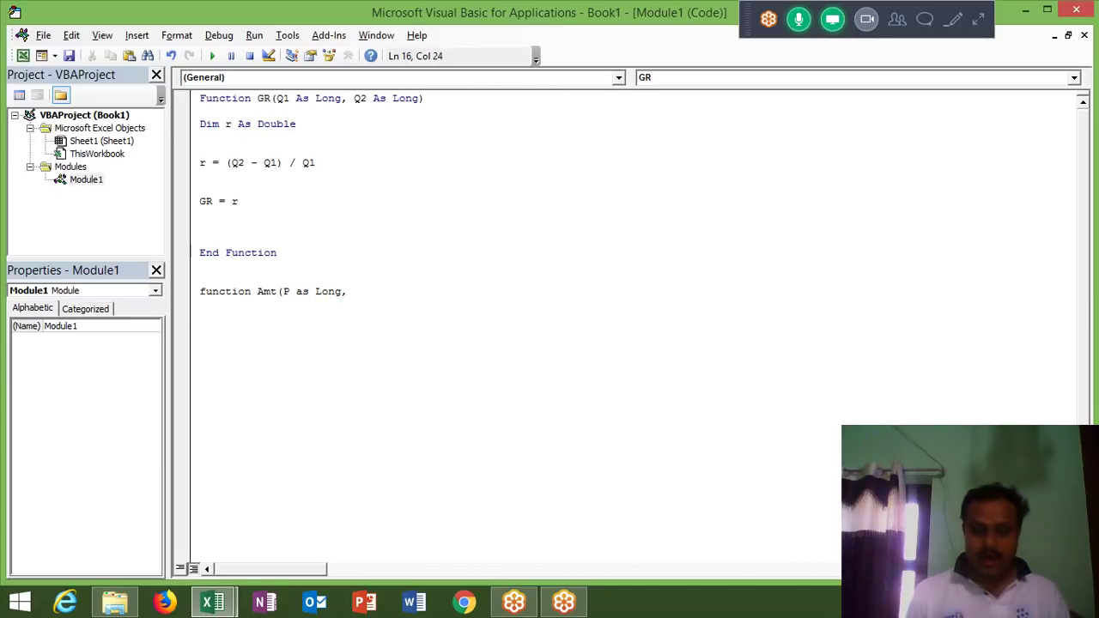
{"action": "type", "text": "R as "}
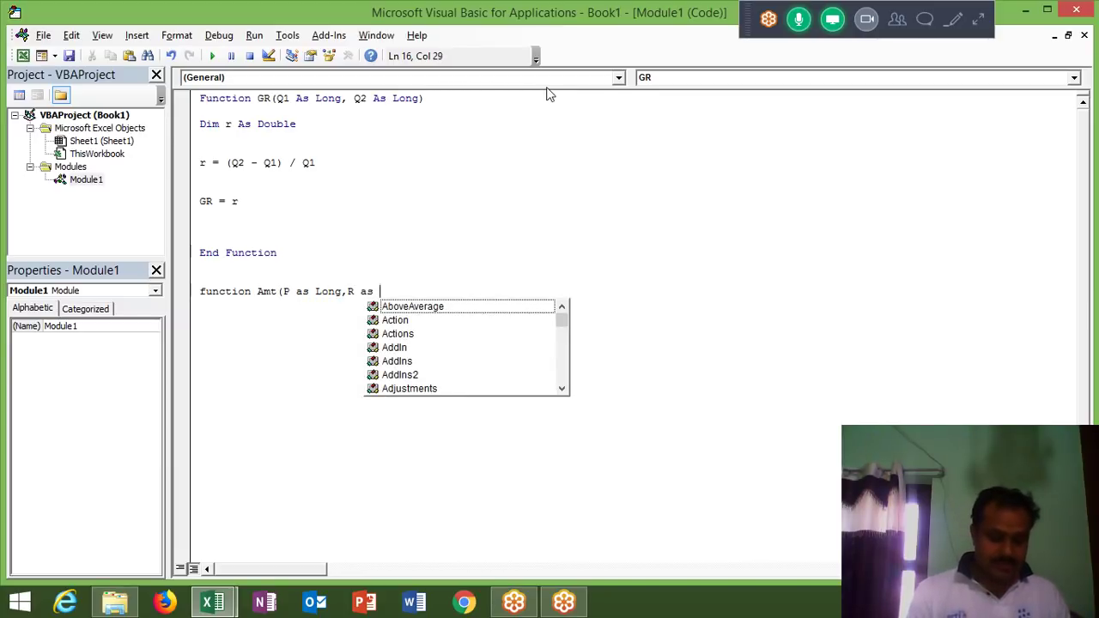
{"action": "type", "text": "Double"}
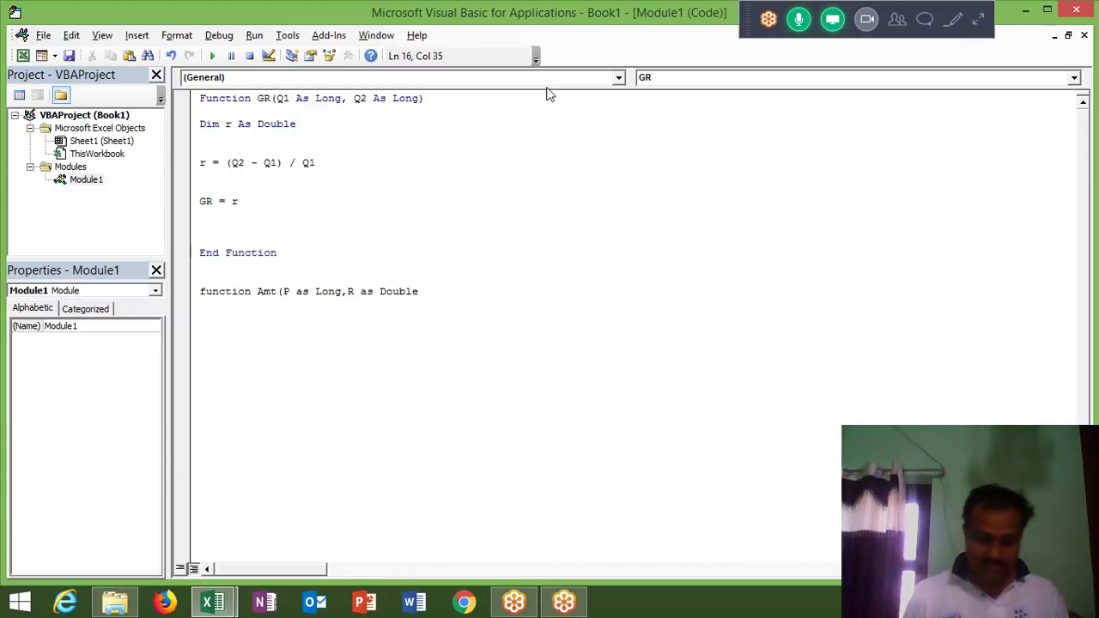
{"action": "type", "text": ",t "}
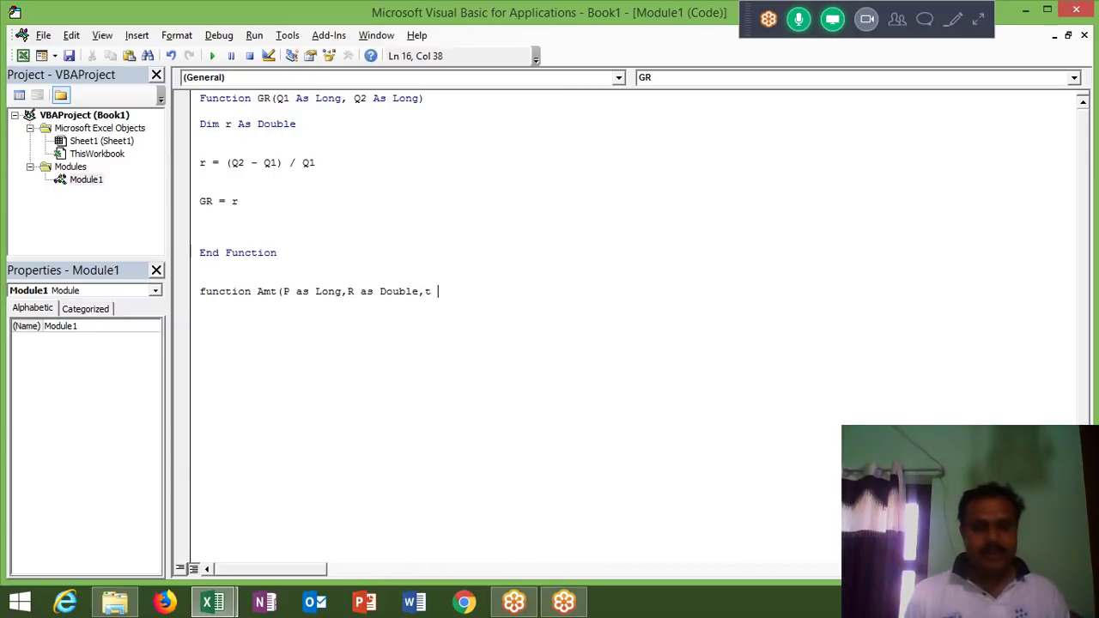
{"action": "type", "text": "as I"}
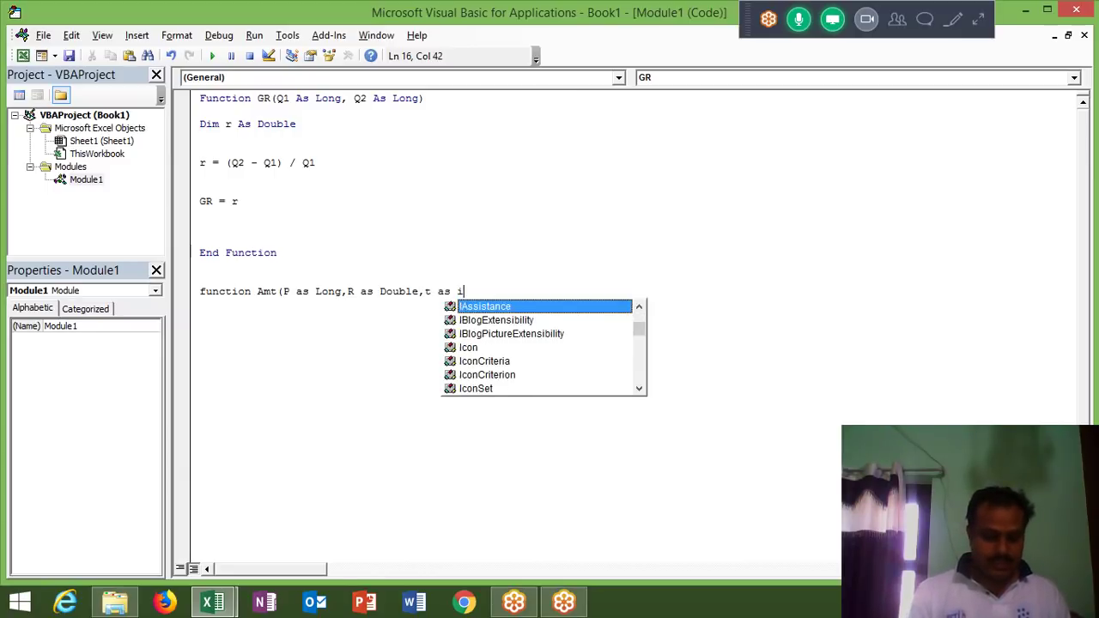
{"action": "type", "text": "nt"}
{"action": "key", "text": "Tab"}
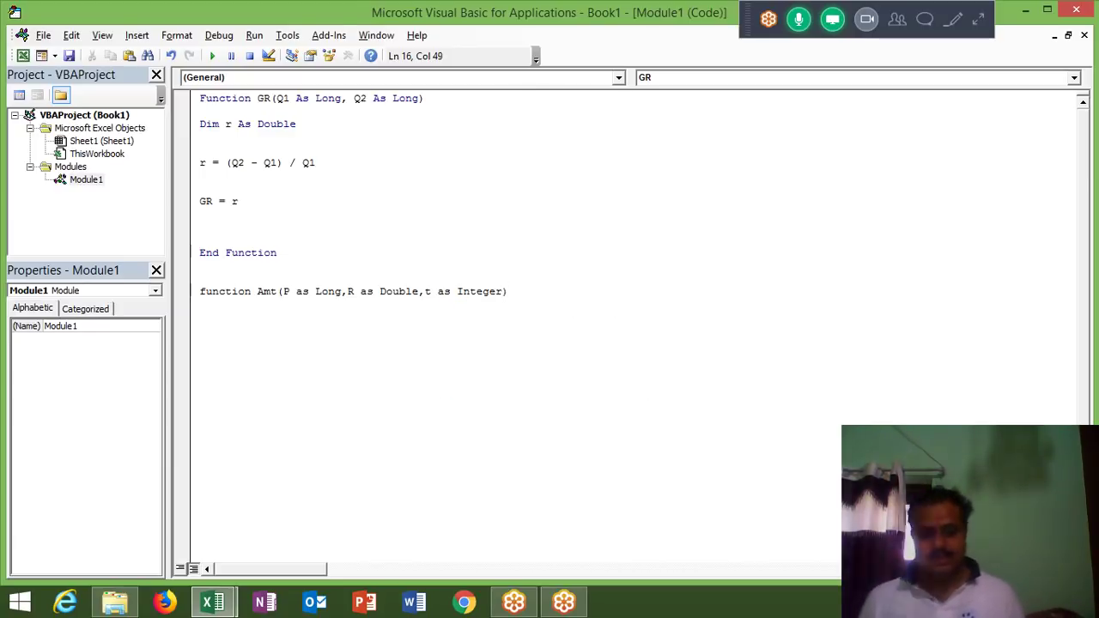
{"action": "key", "text": "Return"}
{"action": "key", "text": "Return"}
{"action": "key", "text": "Return"}
{"action": "key", "text": "Return"}
{"action": "key", "text": "Return"}
{"action": "key", "text": "Return"}
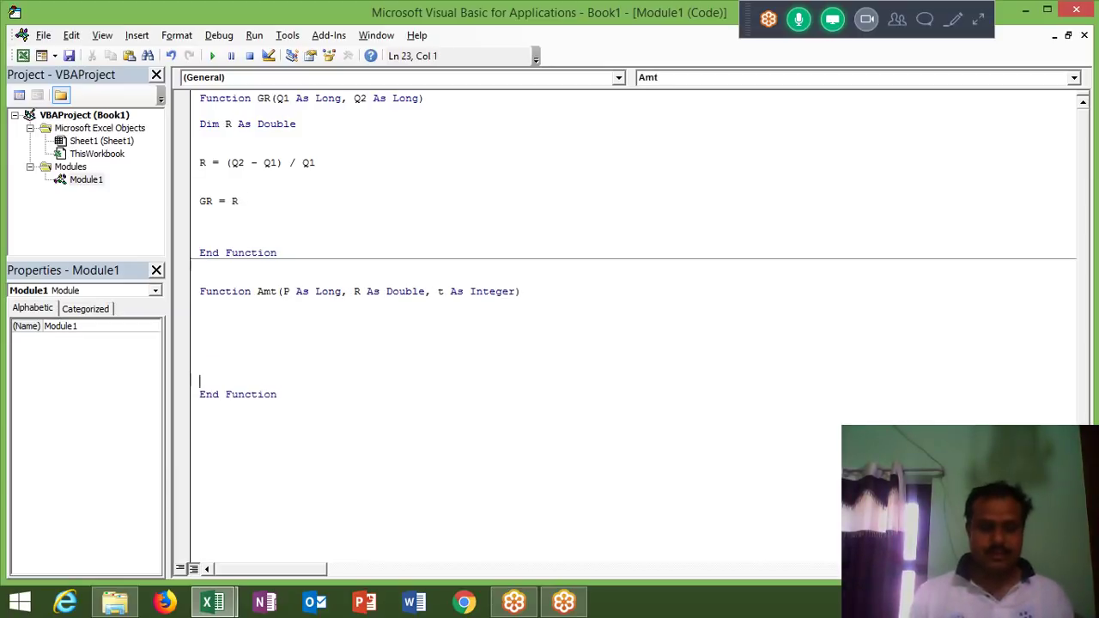
Declare a As Double inside Amt and type the formula a=p*((1+(r/12))^(t*12).
{"action": "left_click", "coordinate": [200, 342]}
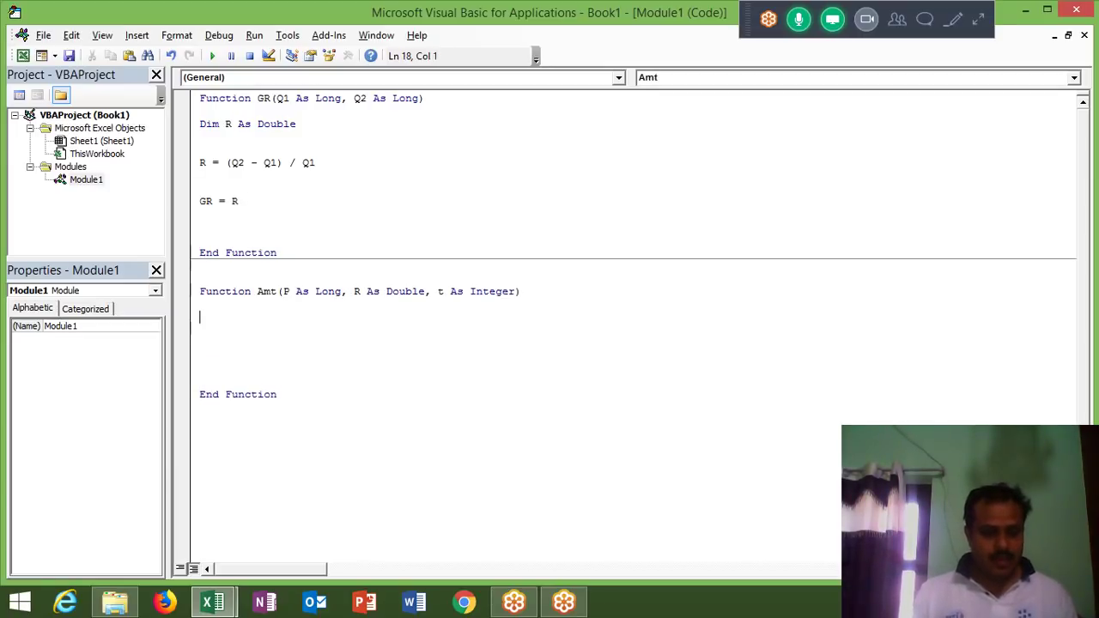
{"action": "type", "text": "dim a as"}
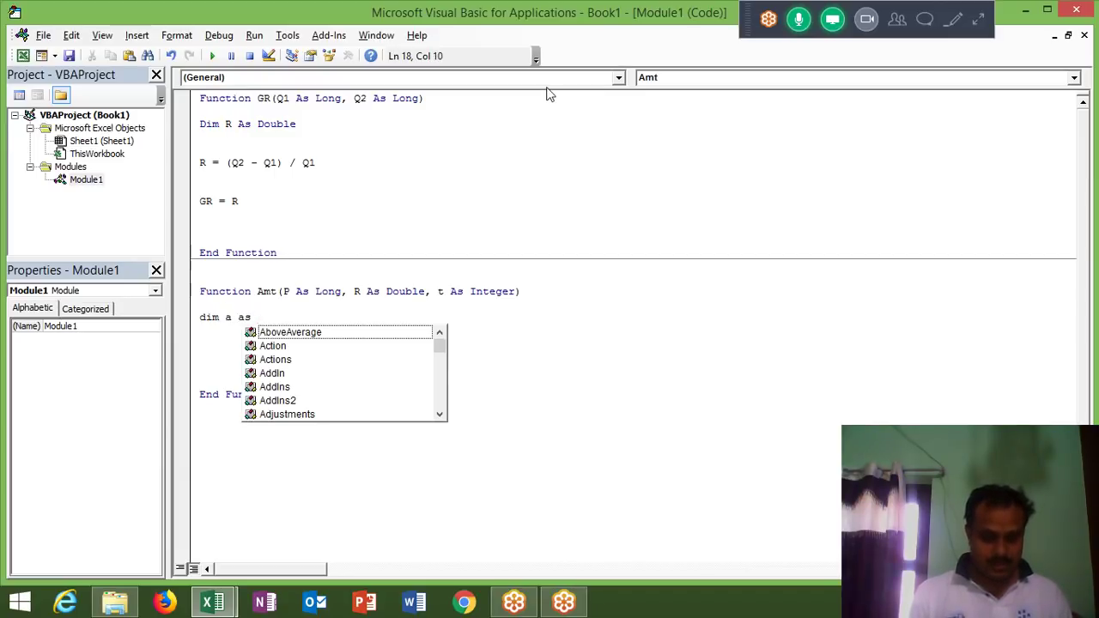
{"action": "type", "text": "dou"}
{"action": "key", "text": "Return"}
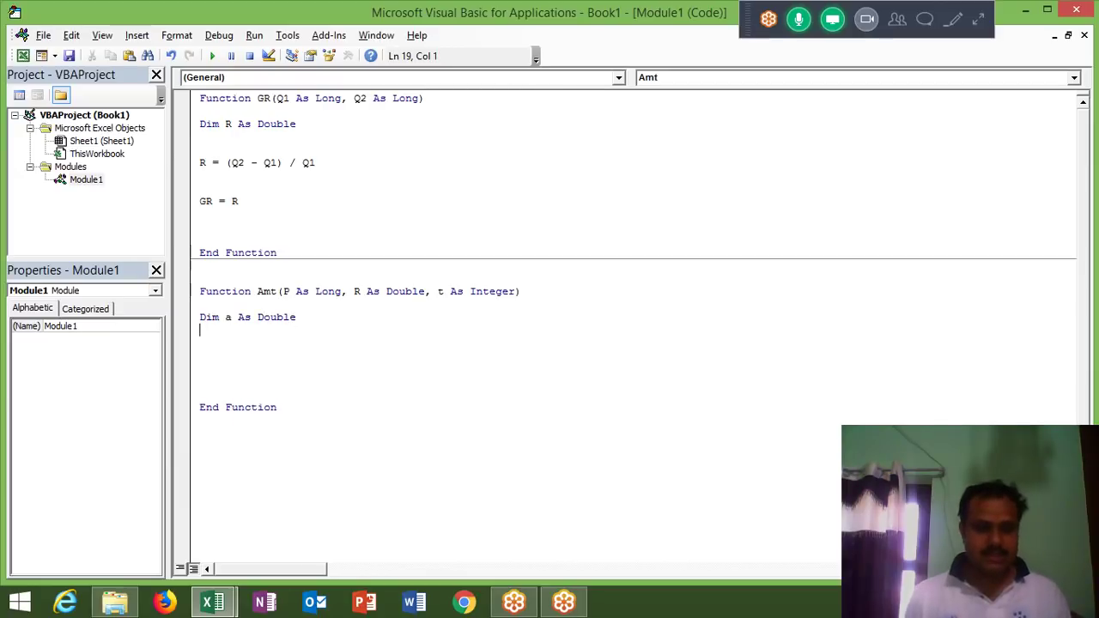
{"action": "key", "text": "Return"}
{"action": "key", "text": "Return"}
{"action": "key", "text": "Return"}
{"action": "type", "text": "a=p*"}
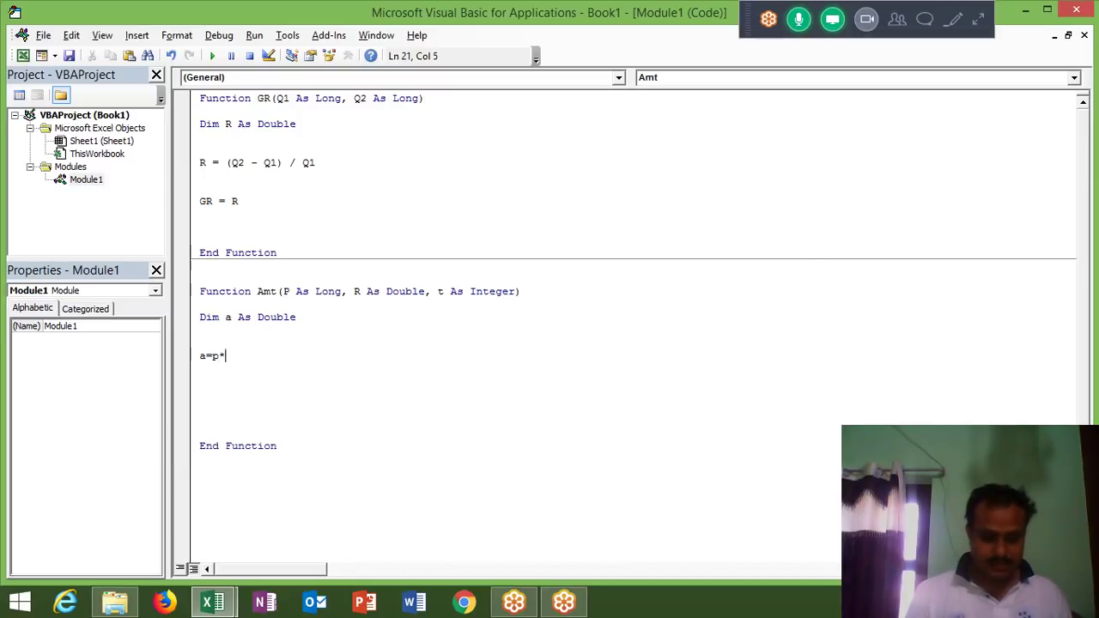
{"action": "type", "text": "(1+(r/12))^"}
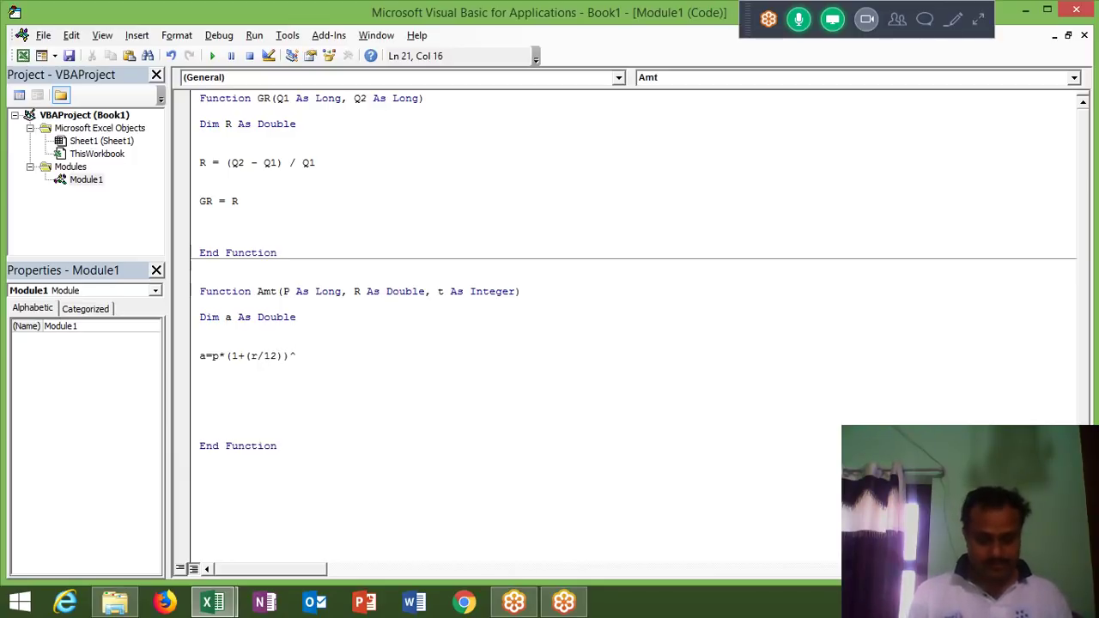
{"action": "type", "text": "(t*"}
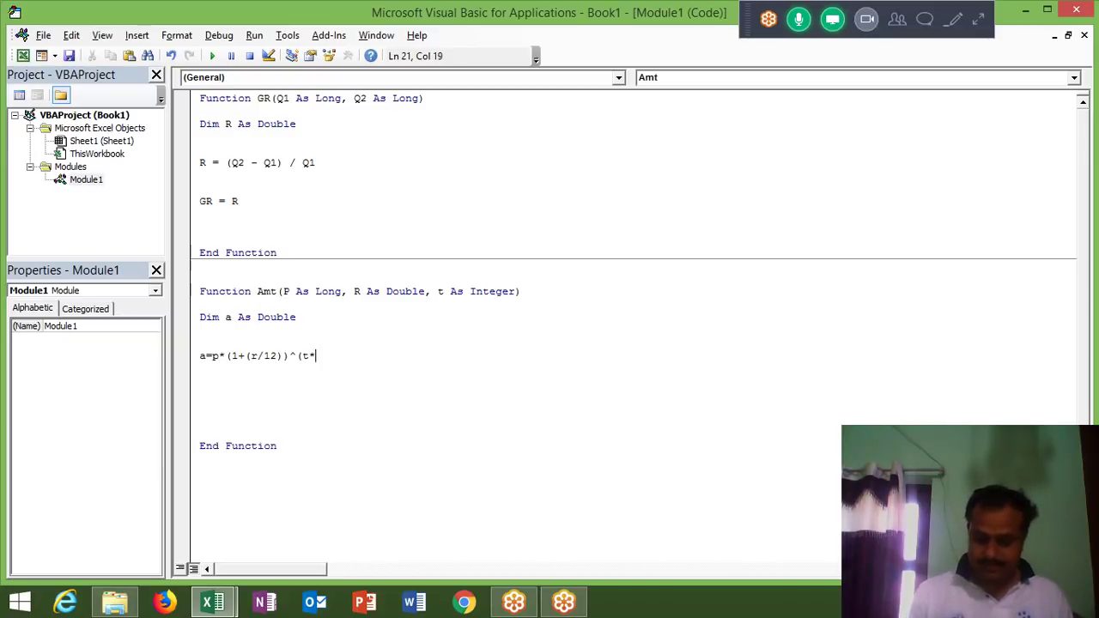
{"action": "type", "text": ")"}
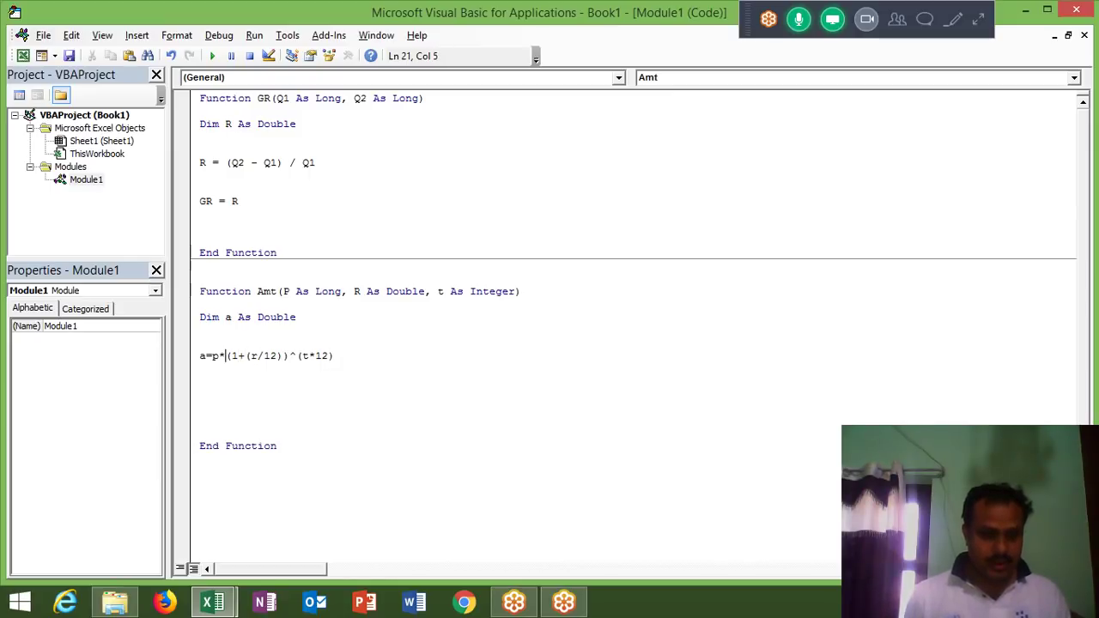
{"action": "type", "text": "("}
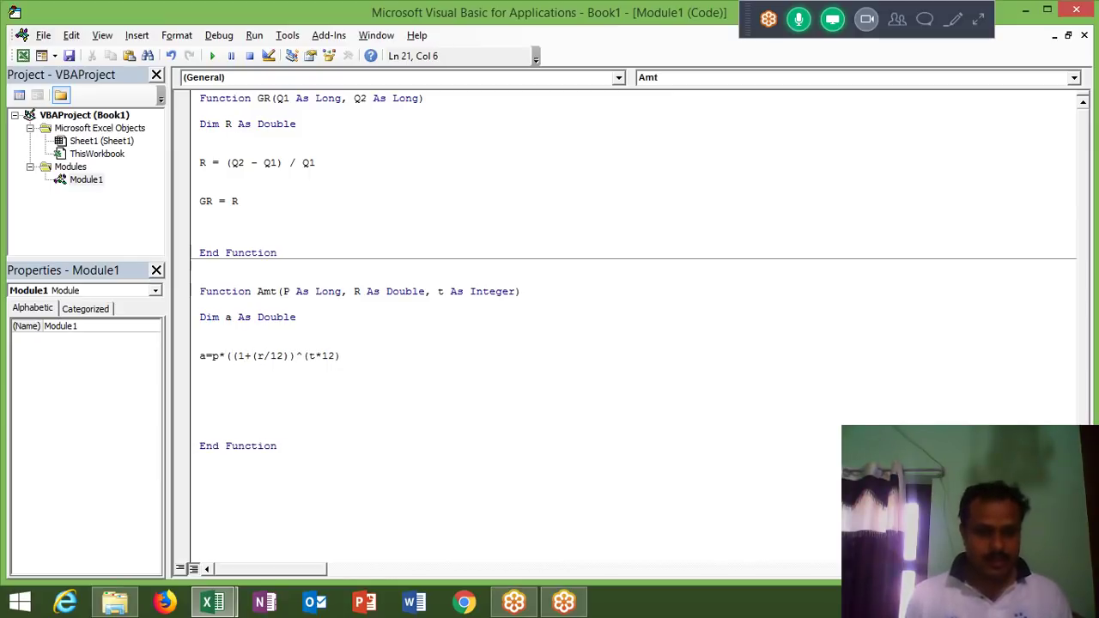
Add the missing closing parenthesis so Amt's exponent reads (t * 12).
{"action": "left_click", "coordinate": [550, 95]}
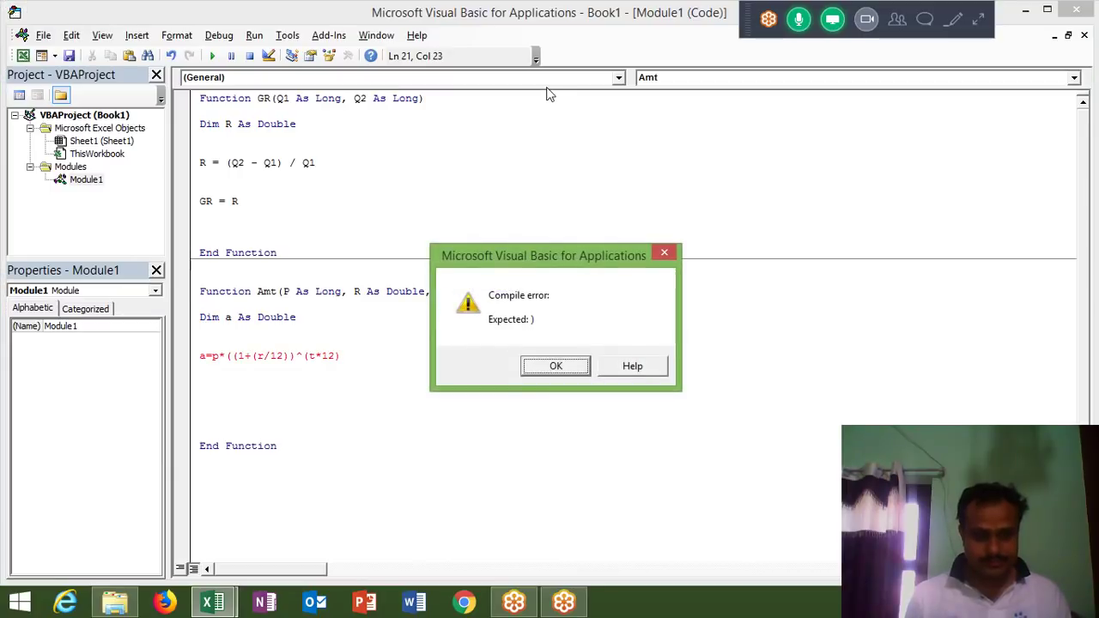
{"action": "key", "text": "Return"}
{"action": "type", "text": ")"}
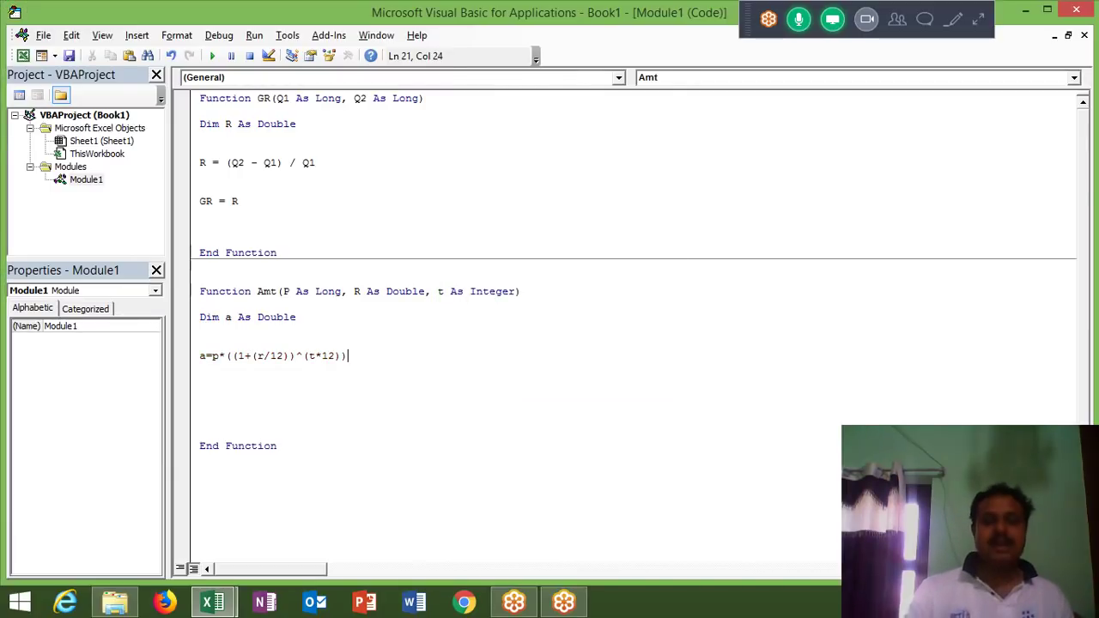
{"action": "key", "text": "Return"}
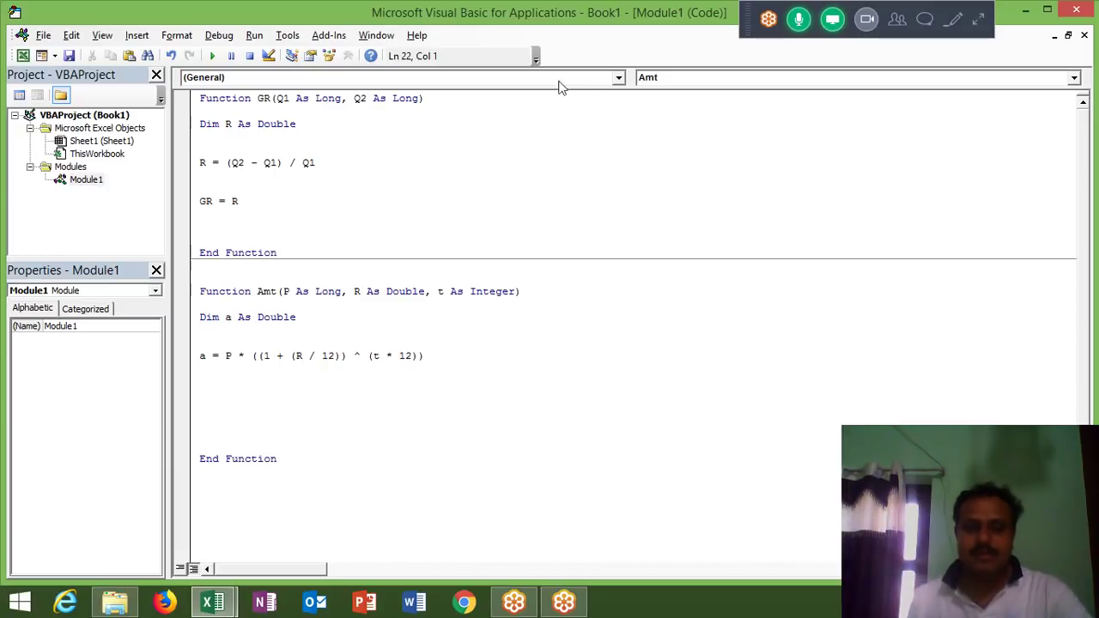
{"action": "double_click", "coordinate": [357, 355]}
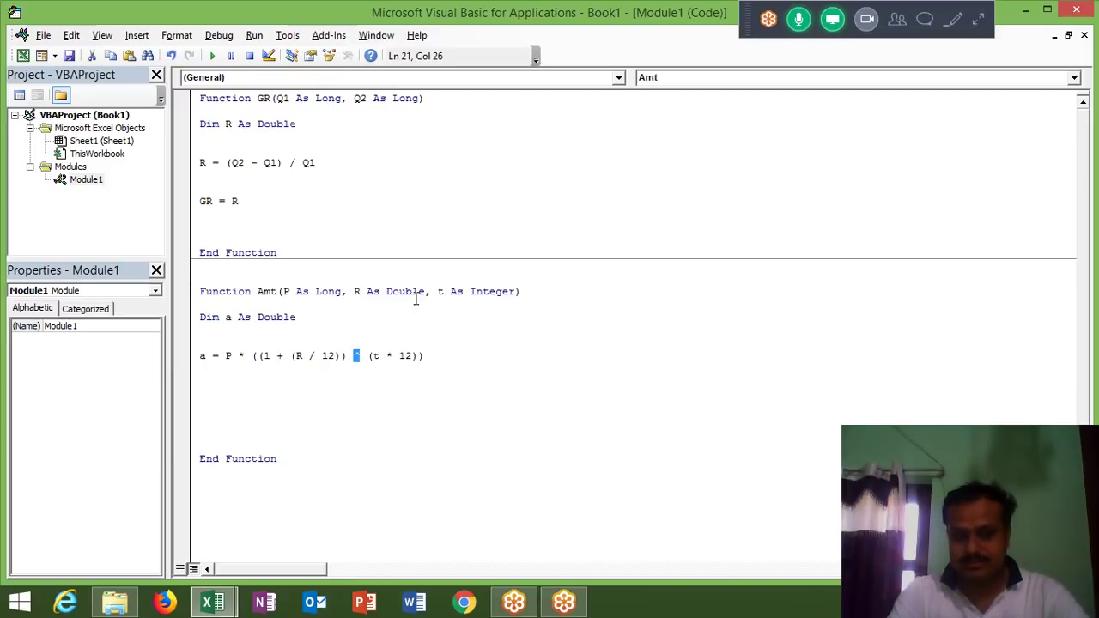
Add the line Amt = a so the function returns a, then return to Excel.
{"action": "left_click", "coordinate": [262, 396]}
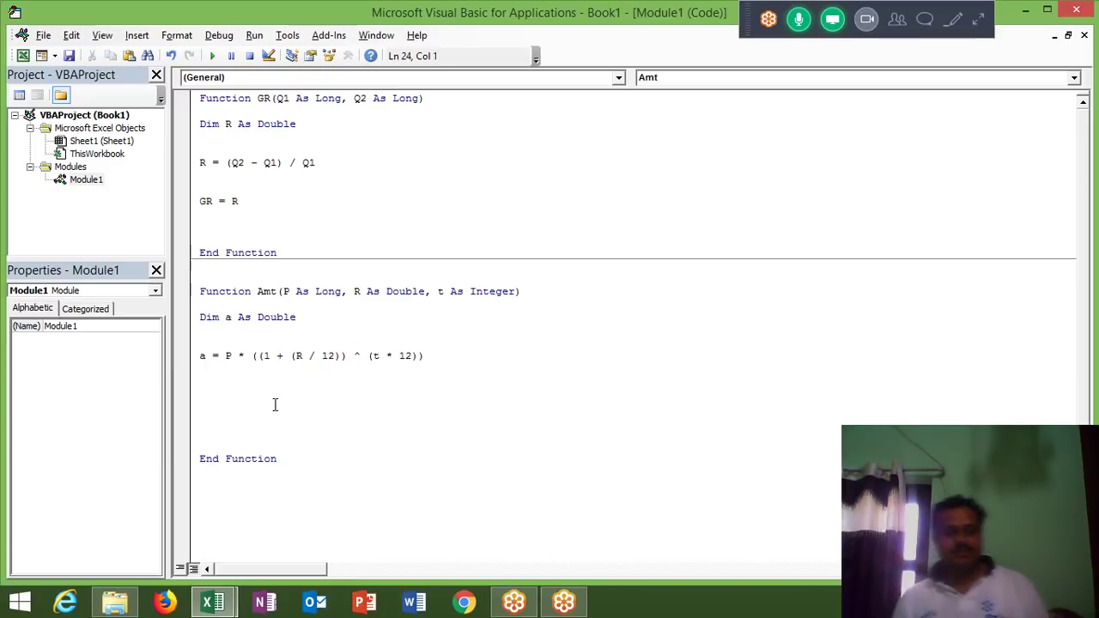
{"action": "type", "text": "amt=a"}
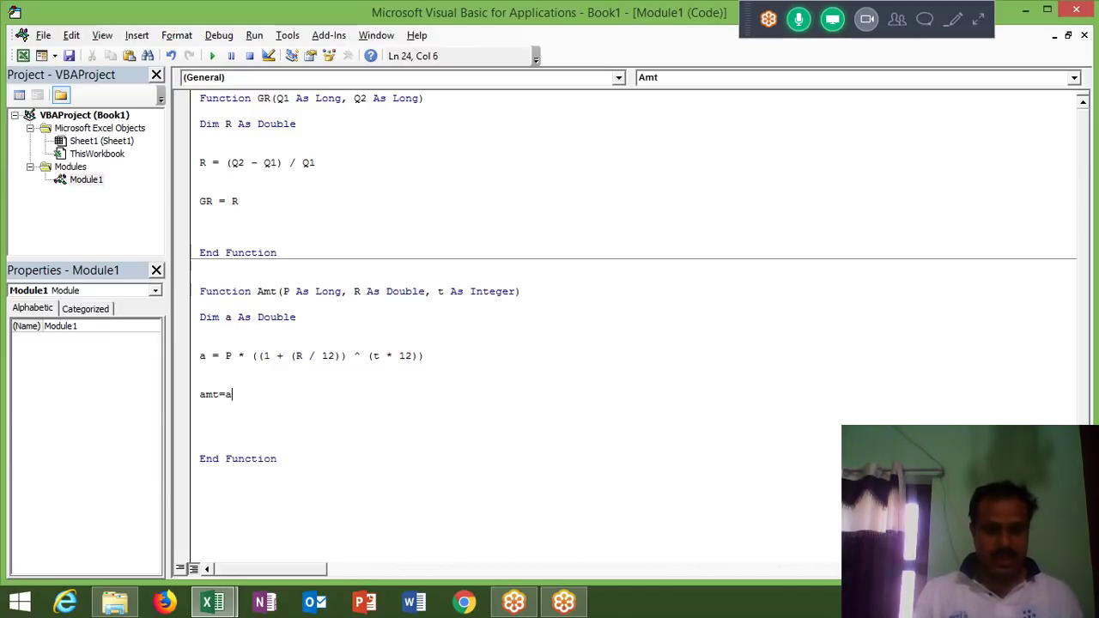
{"action": "key", "text": "Return"}
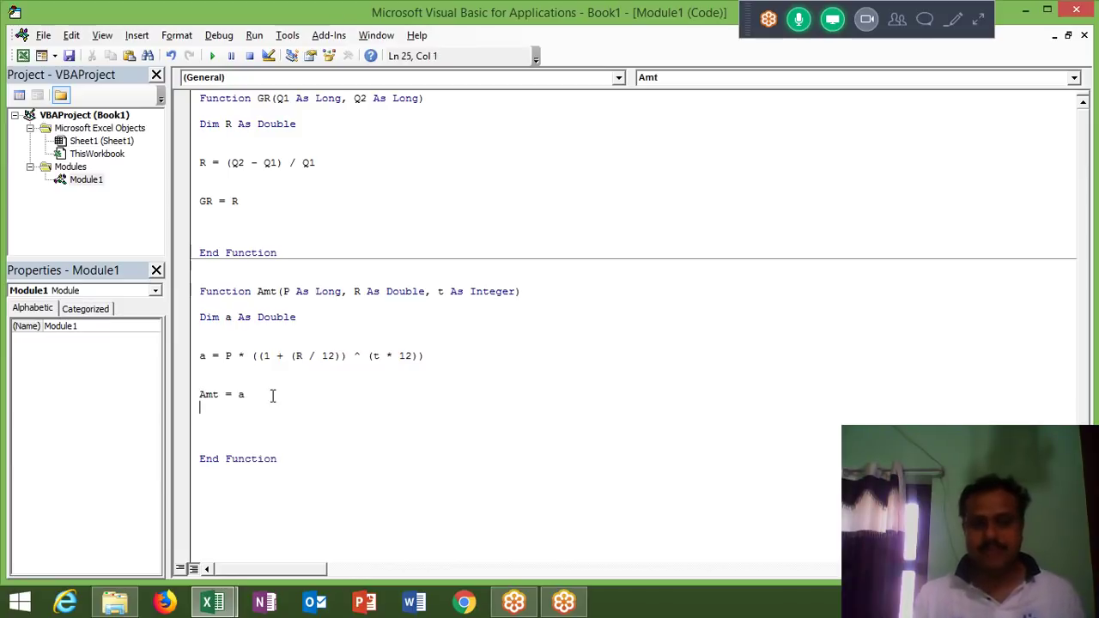
{"action": "key", "text": "alt+F11"}
Enter =amt(B7,B8,B9) in C11, giving 110982.
{"action": "type", "text": "="}
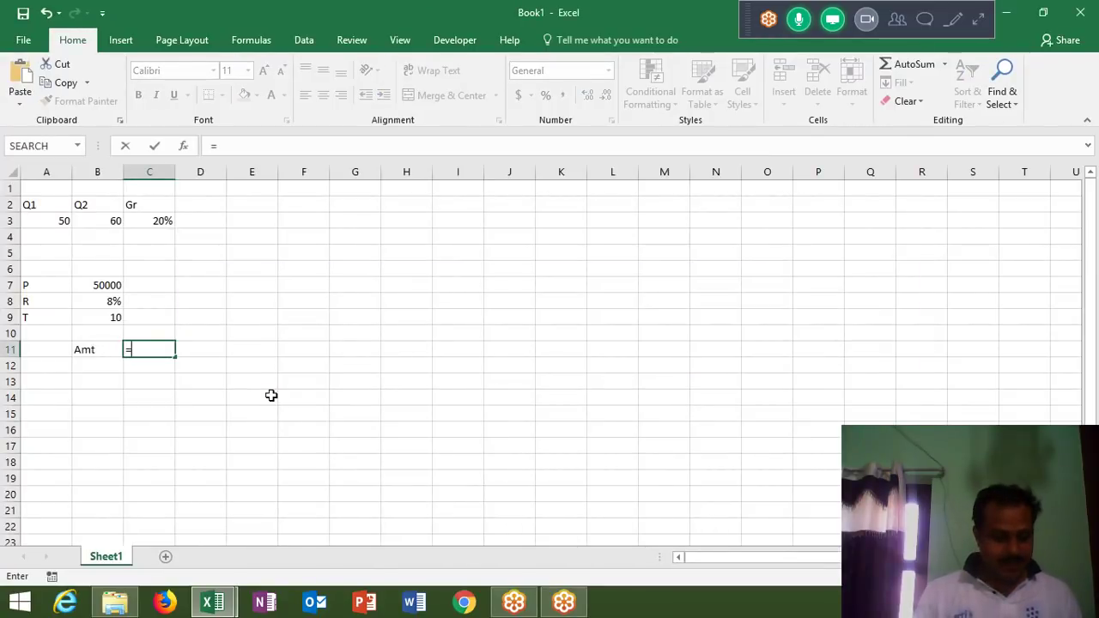
{"action": "type", "text": "amt"}
{"action": "key", "text": "Tab"}
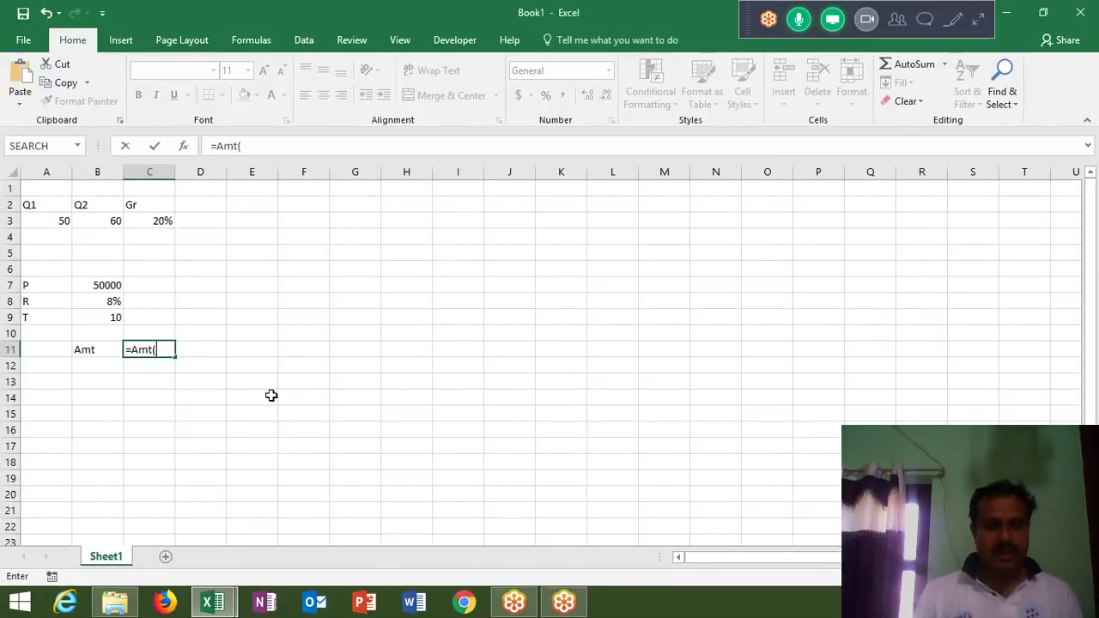
{"action": "key", "text": "Up"}
{"action": "key", "text": "Up"}
{"action": "key", "text": "Up"}
{"action": "key", "text": "Up"}
{"action": "key", "text": "Left"}
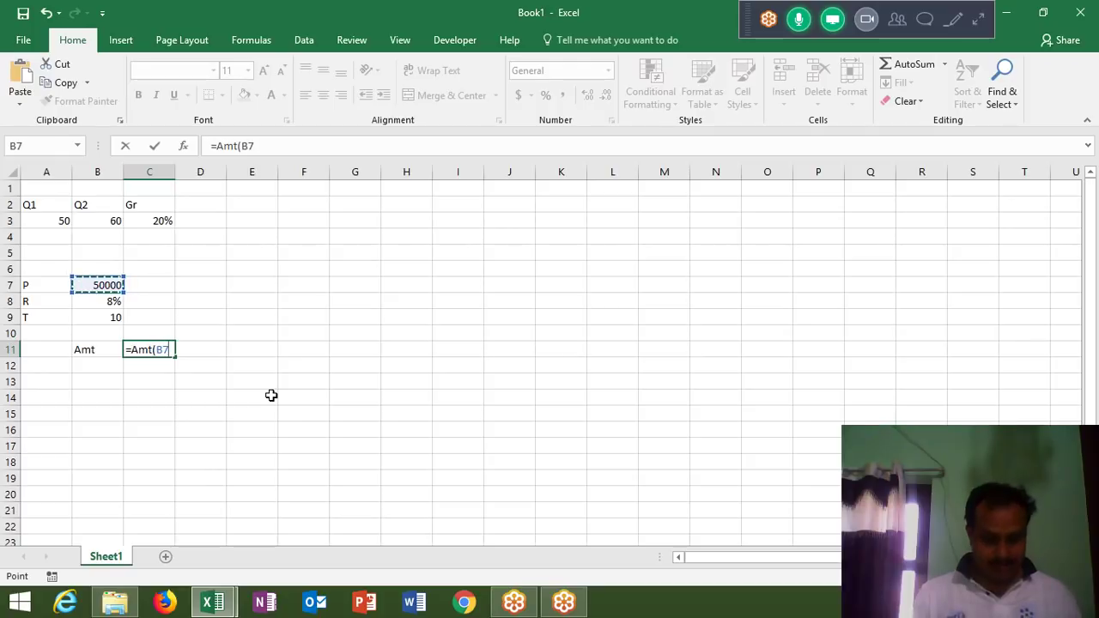
{"action": "type", "text": ","}
{"action": "key", "text": "Up"}
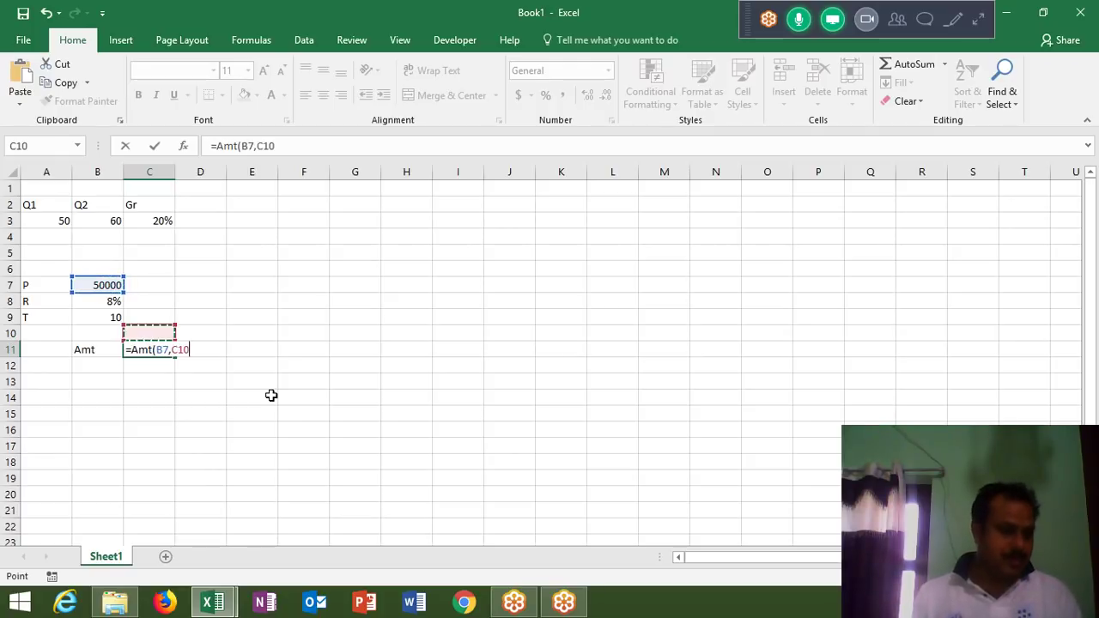
{"action": "key", "text": "Up"}
{"action": "key", "text": "Up"}
{"action": "key", "text": "Left"}
{"action": "type", "text": ","}
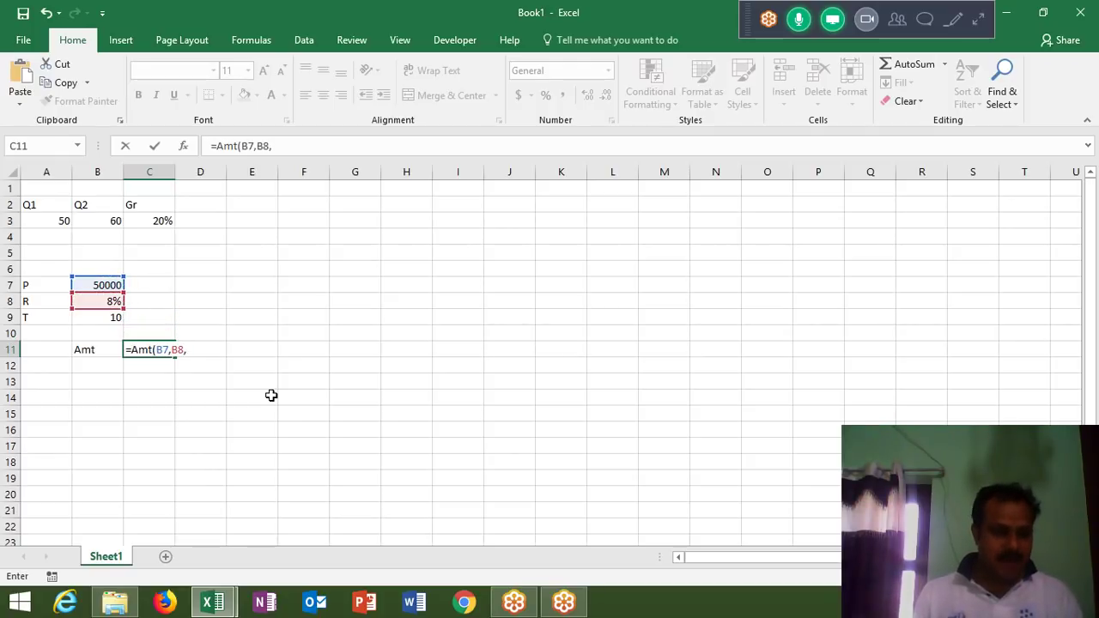
{"action": "key", "text": "Up"}
{"action": "key", "text": "Up"}
{"action": "key", "text": "Left"}
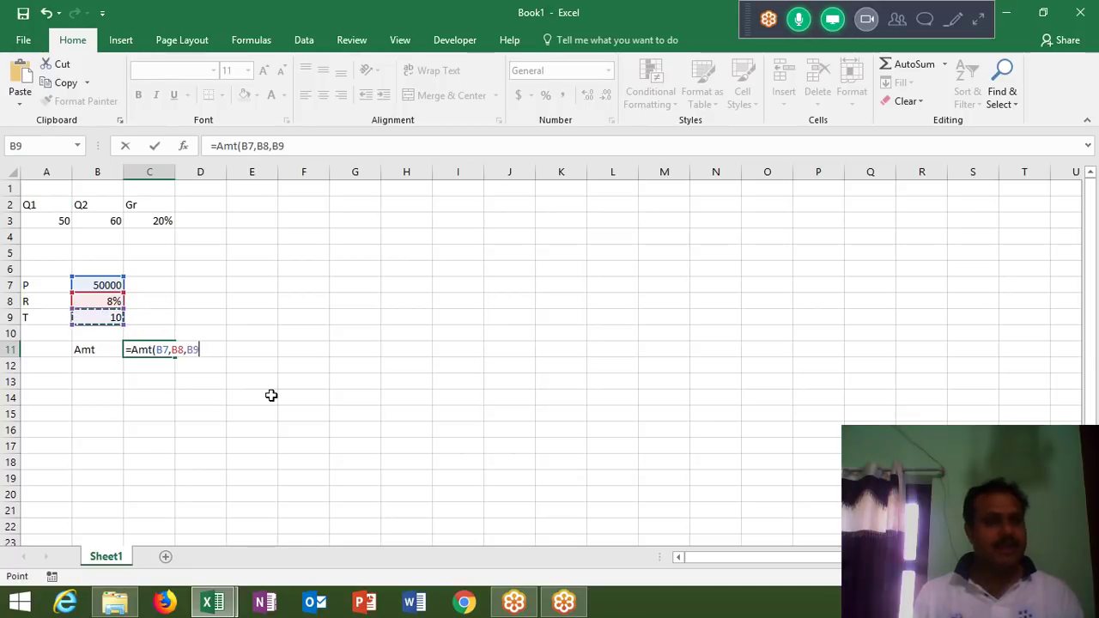
{"action": "key", "text": "Return"}
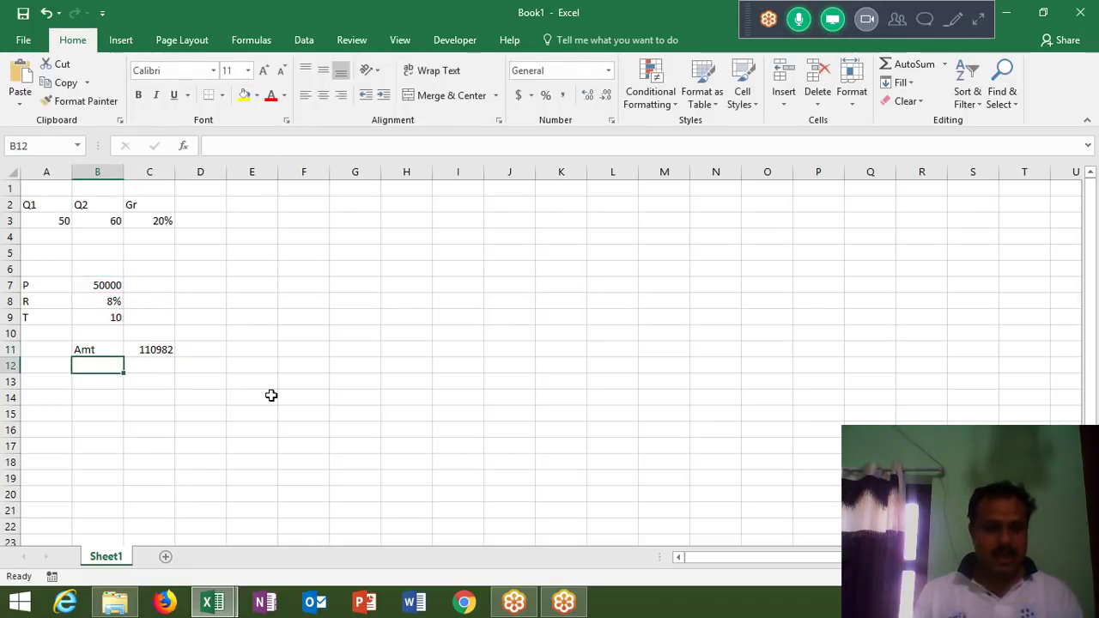
Format C11 as Number with no decimal places.
{"action": "key", "text": "Up"}
{"action": "key", "text": "Right"}
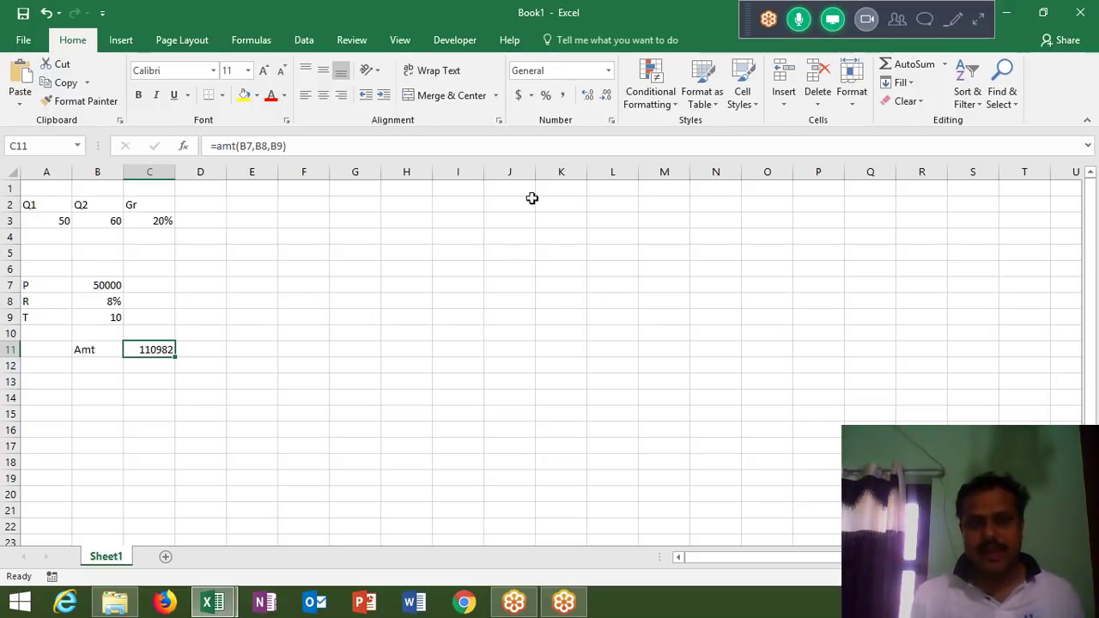
{"action": "left_click", "coordinate": [589, 97]}
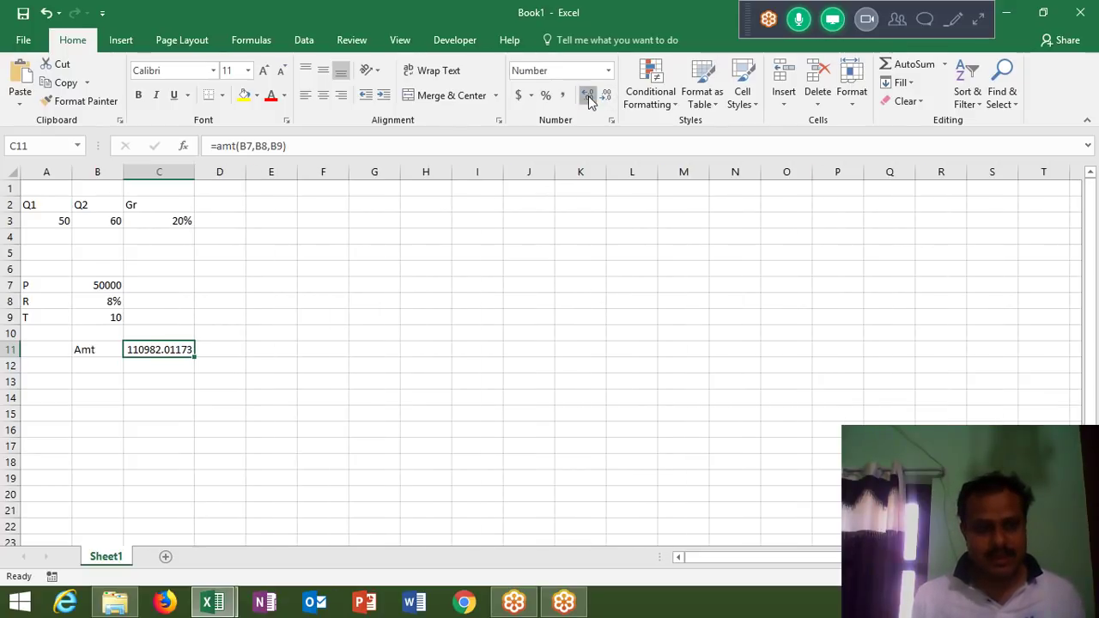
{"action": "left_click", "coordinate": [589, 96]}
{"action": "left_click", "coordinate": [600, 97]}
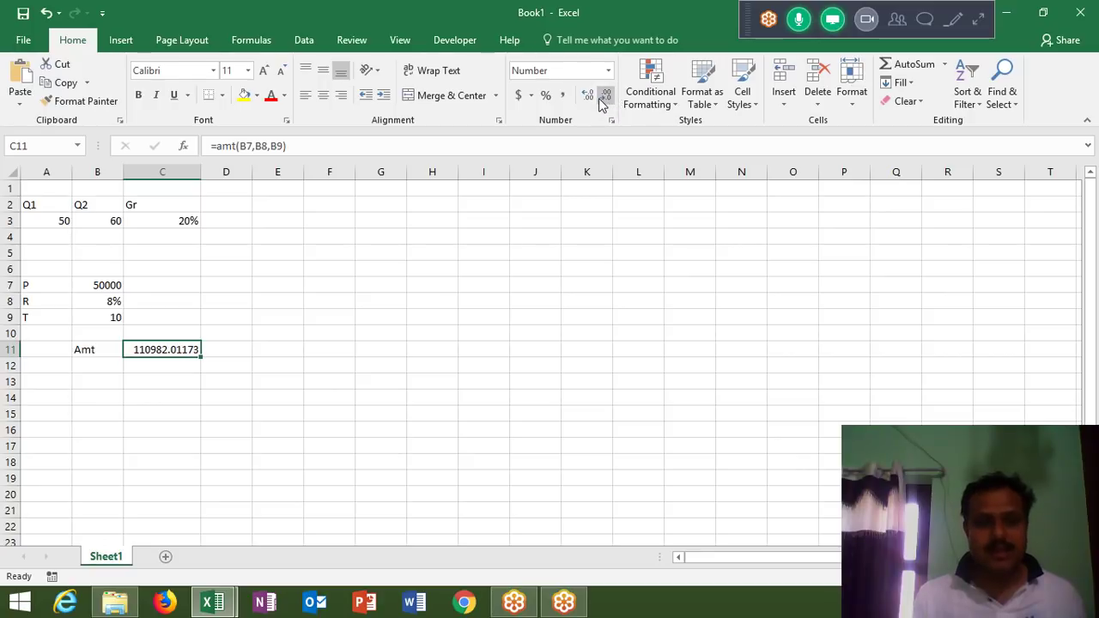
{"action": "left_click", "coordinate": [599, 97]}
{"action": "left_click", "coordinate": [599, 97]}
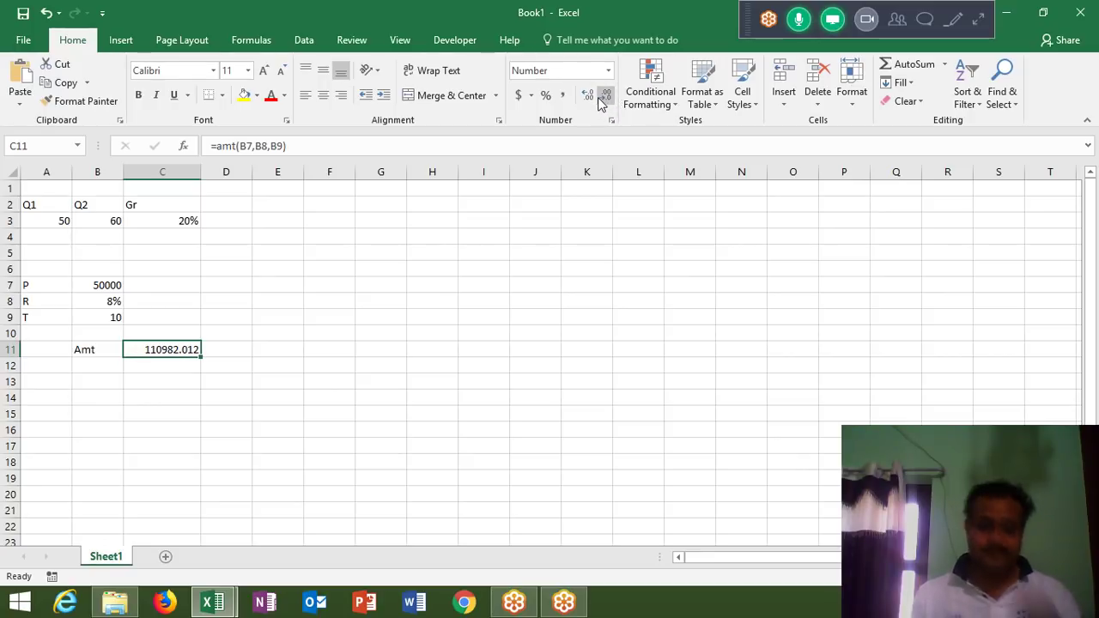
{"action": "left_click", "coordinate": [599, 100]}
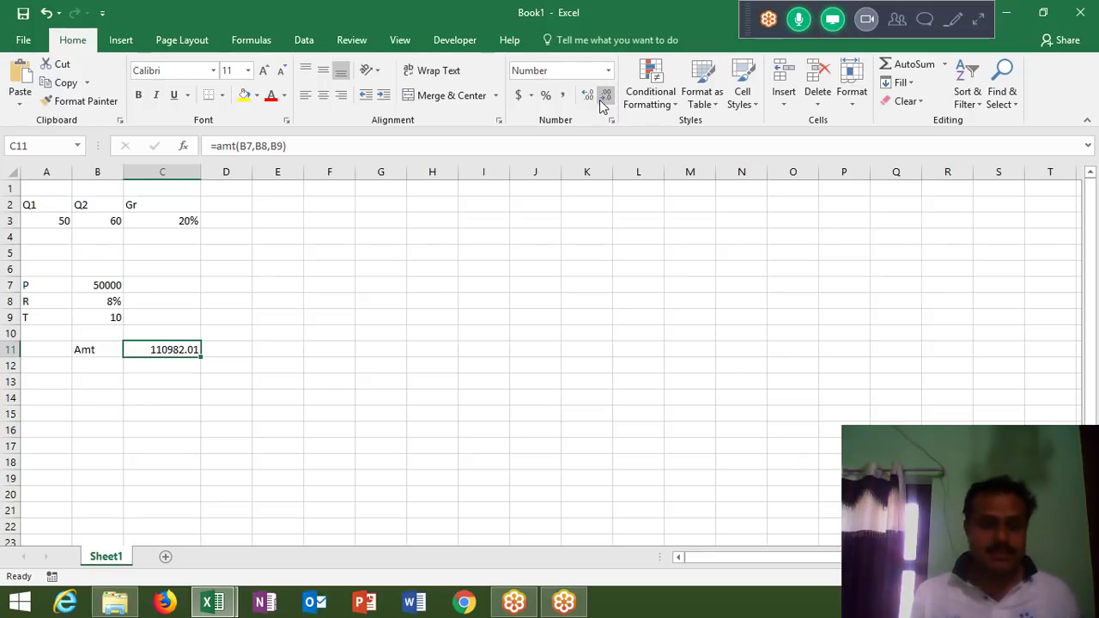
{"action": "left_click", "coordinate": [599, 100]}
{"action": "left_click", "coordinate": [600, 99]}
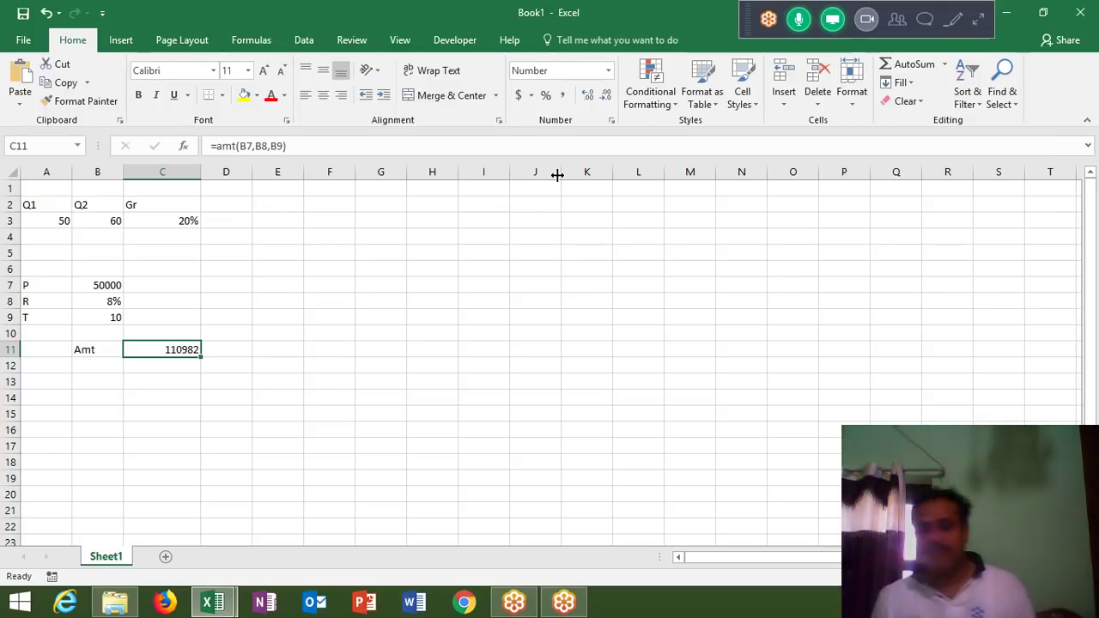
{"action": "key", "text": "alt+F11"}
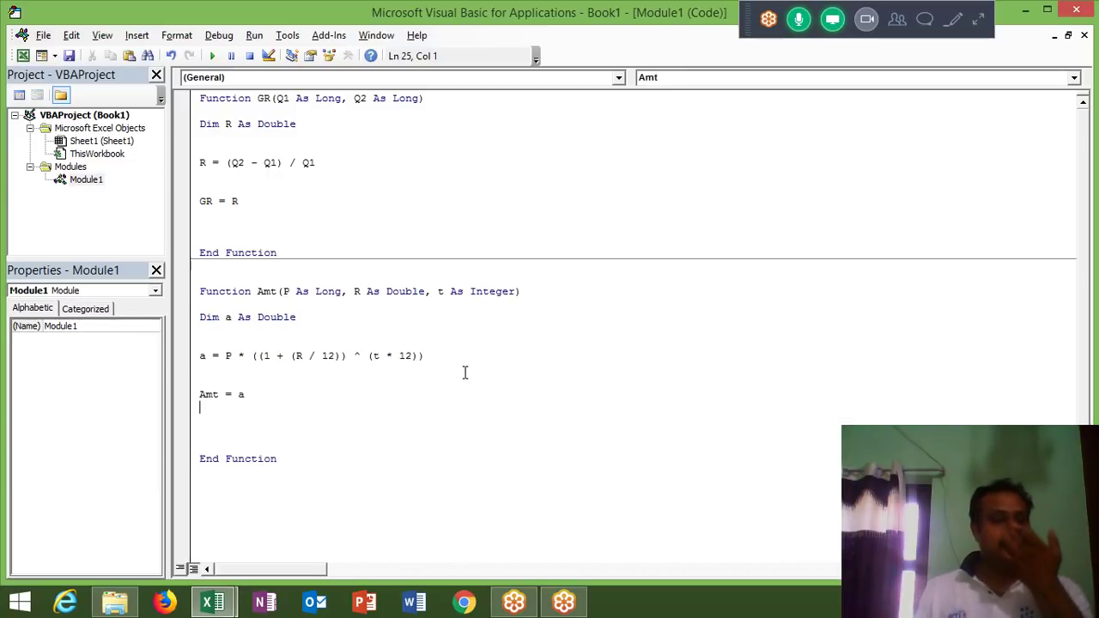
Make the Amt function return As Long.
{"action": "double_click", "coordinate": [282, 317]}
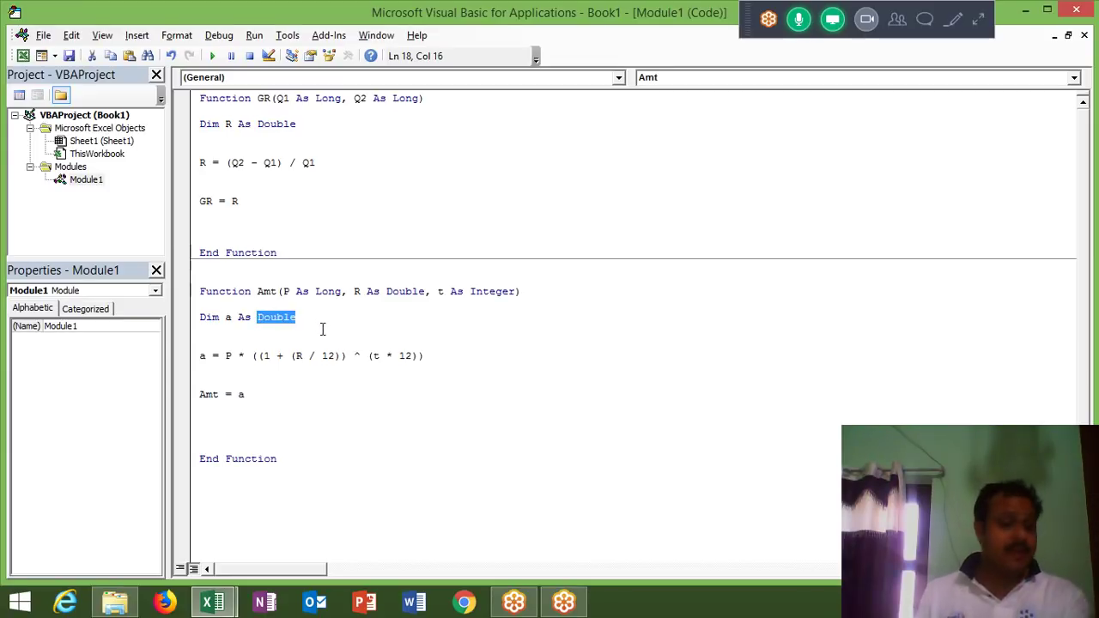
{"action": "left_click", "coordinate": [520, 290]}
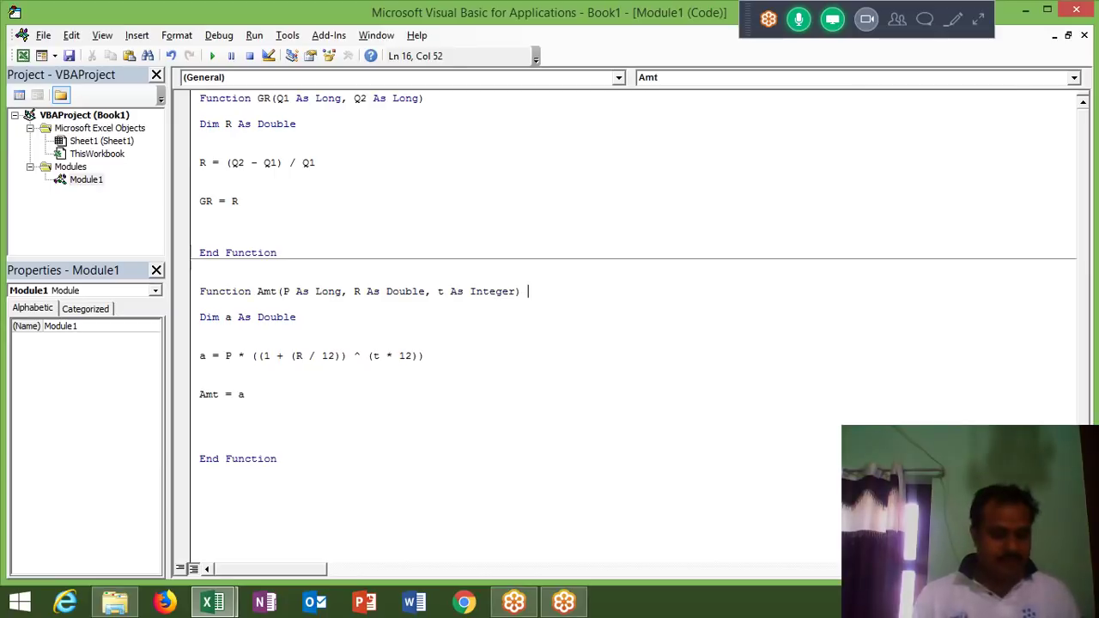
{"action": "type", "text": "lo"}
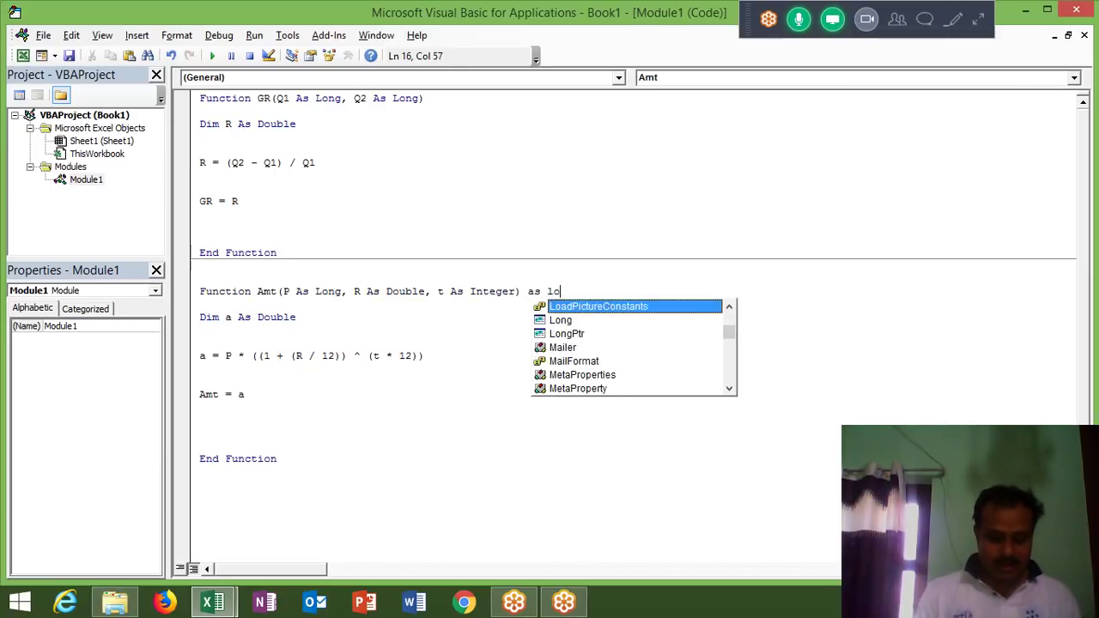
{"action": "type", "text": "ng"}
{"action": "key", "text": "Tab"}
{"action": "left_click", "coordinate": [405, 410]}
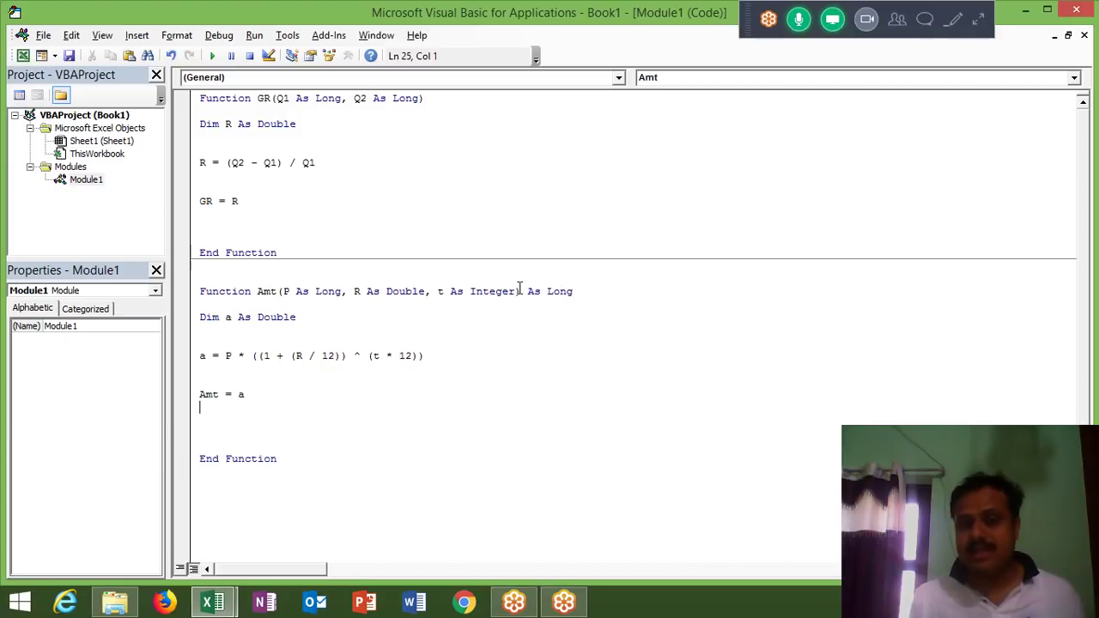
Highlight the function name Amt, its Long return type and the returned a.
{"action": "double_click", "coordinate": [267, 291]}
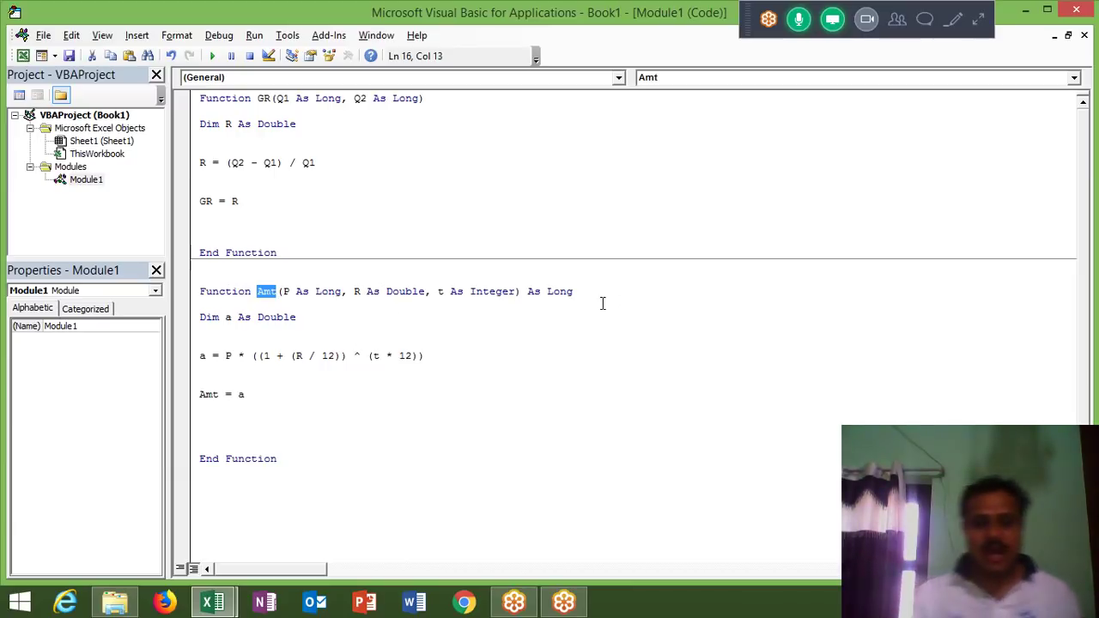
{"action": "left_click", "coordinate": [573, 291]}
{"action": "double_click", "coordinate": [570, 290]}
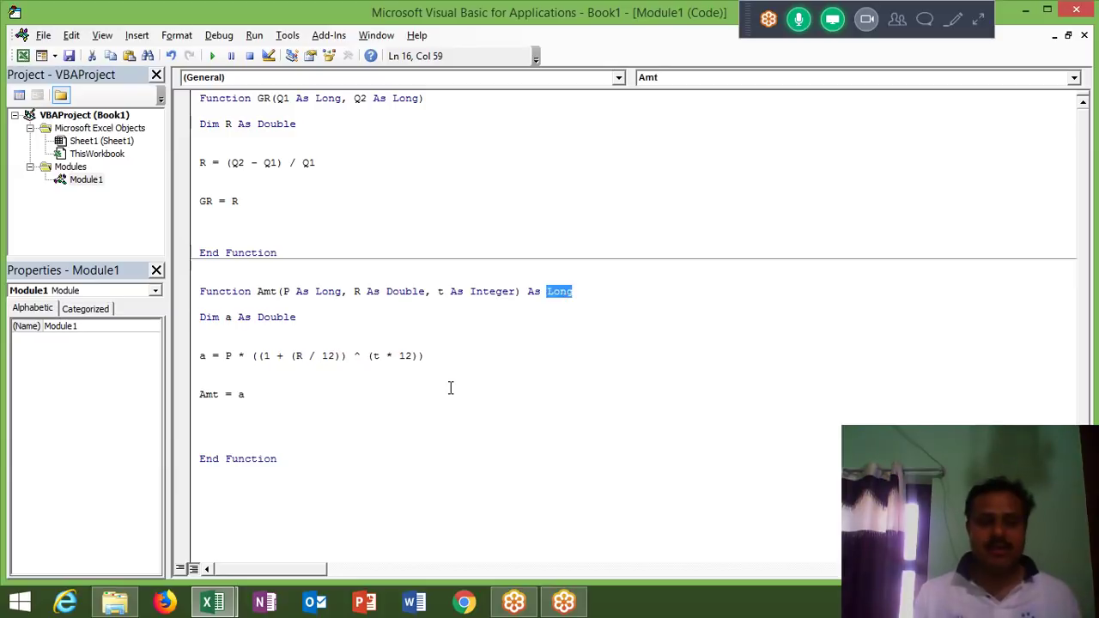
{"action": "left_click_drag", "start_coordinate": [231, 394], "coordinate": [263, 397]}
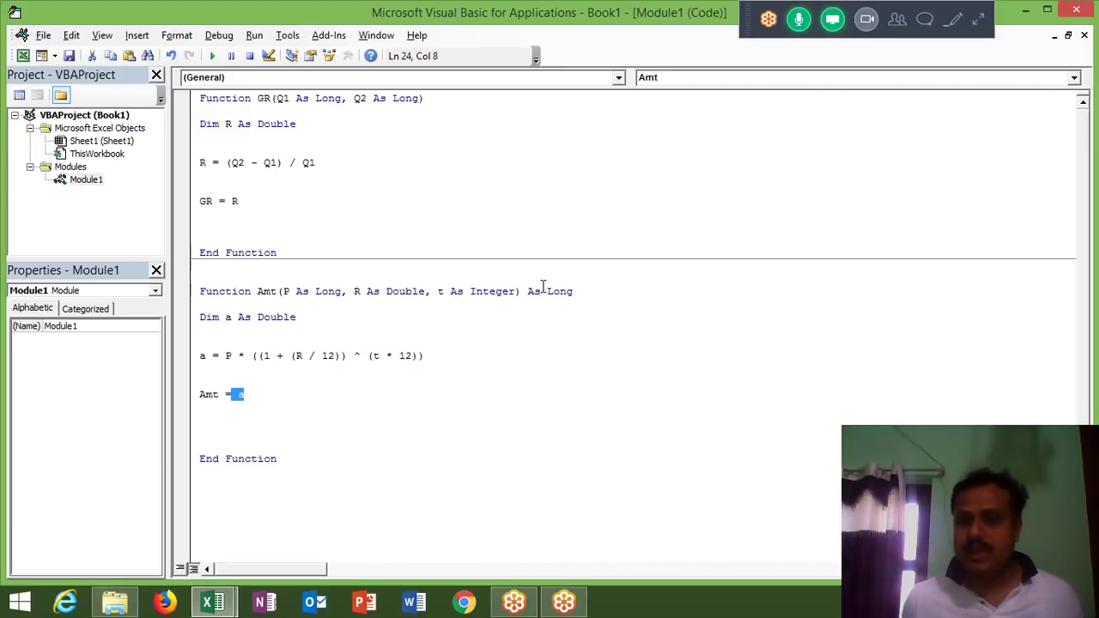
{"action": "left_click", "coordinate": [981, 23]}
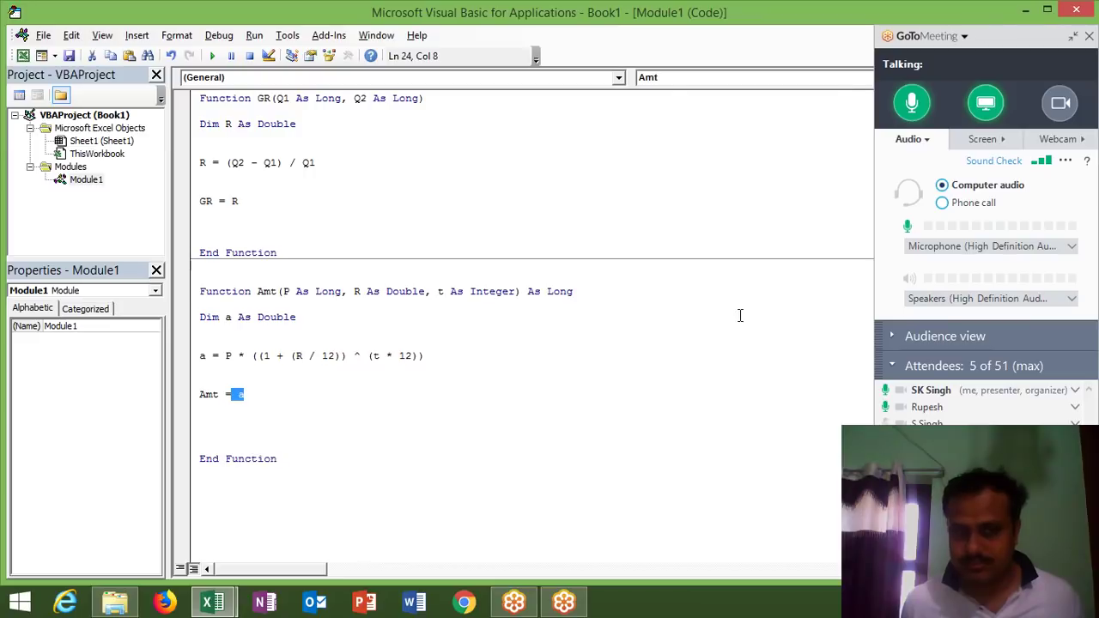
Remove the extra blank lines above Amt's End Function.
{"action": "key", "text": "Return"}
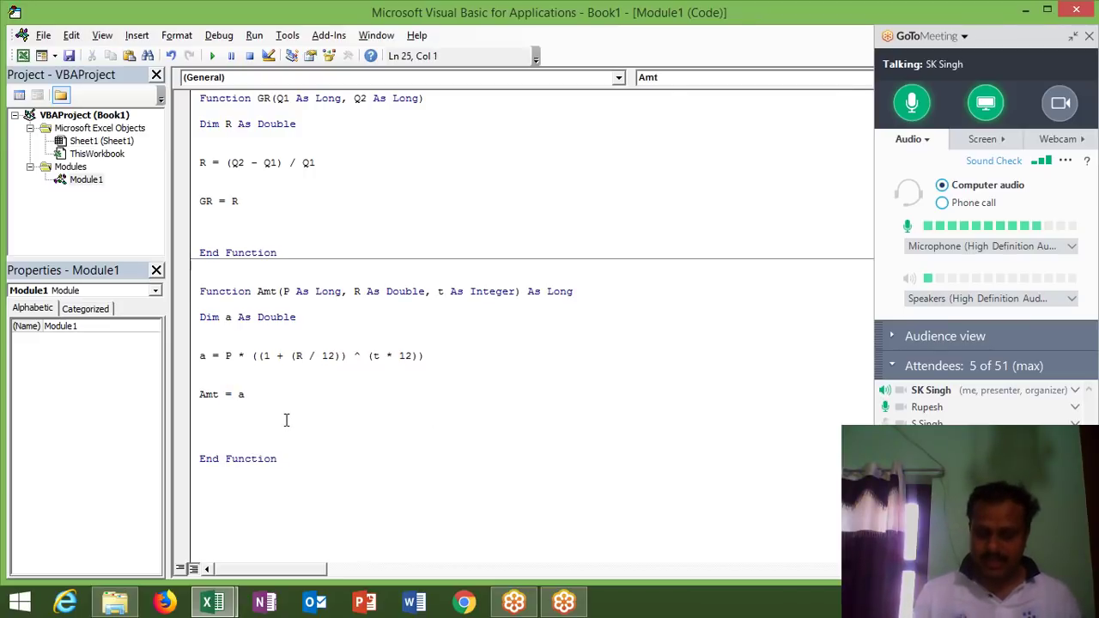
{"action": "key", "text": "Delete"}
{"action": "key", "text": "Delete"}
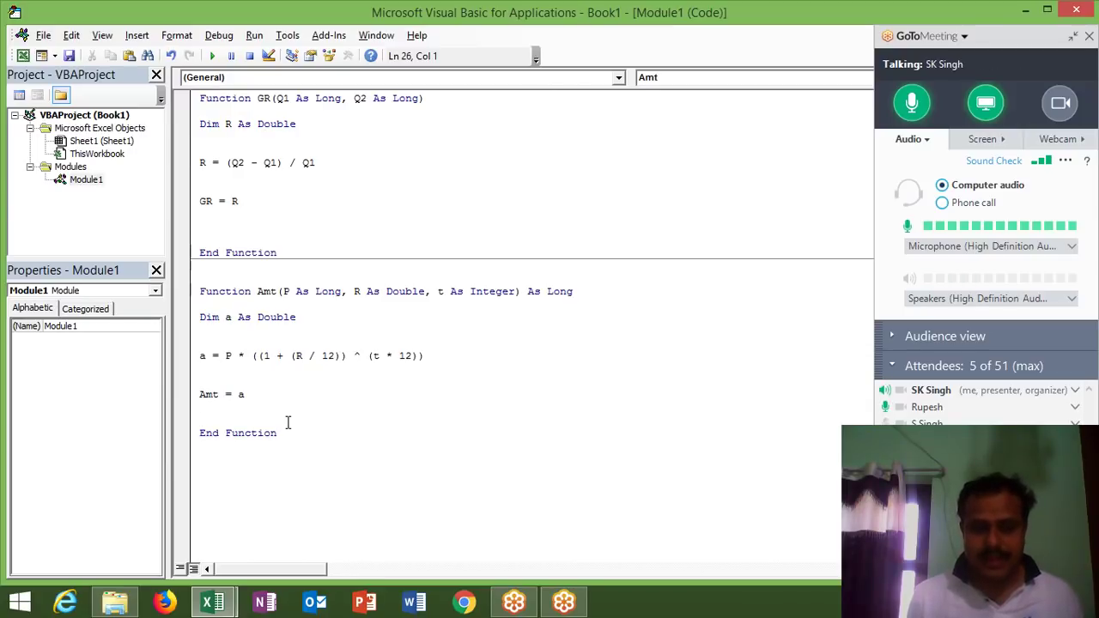
{"action": "key", "text": "Down"}
{"action": "key", "text": "Down"}
{"action": "key", "text": "Return"}
{"action": "key", "text": "Return"}
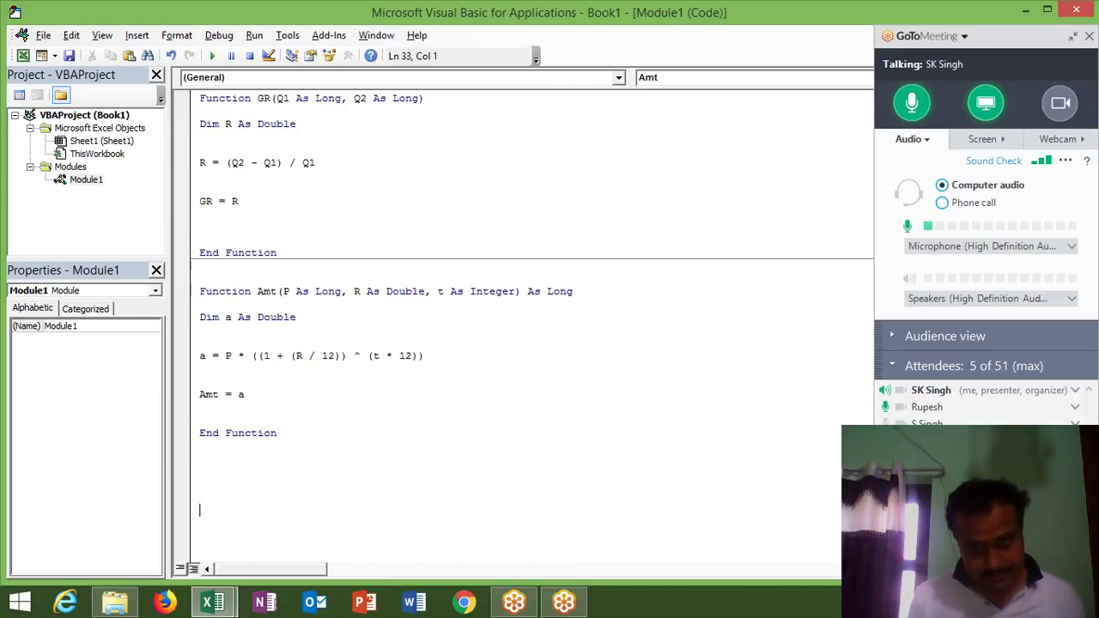
{"action": "key", "text": "Return"}
{"action": "key", "text": "Return"}
{"action": "key", "text": "Return"}
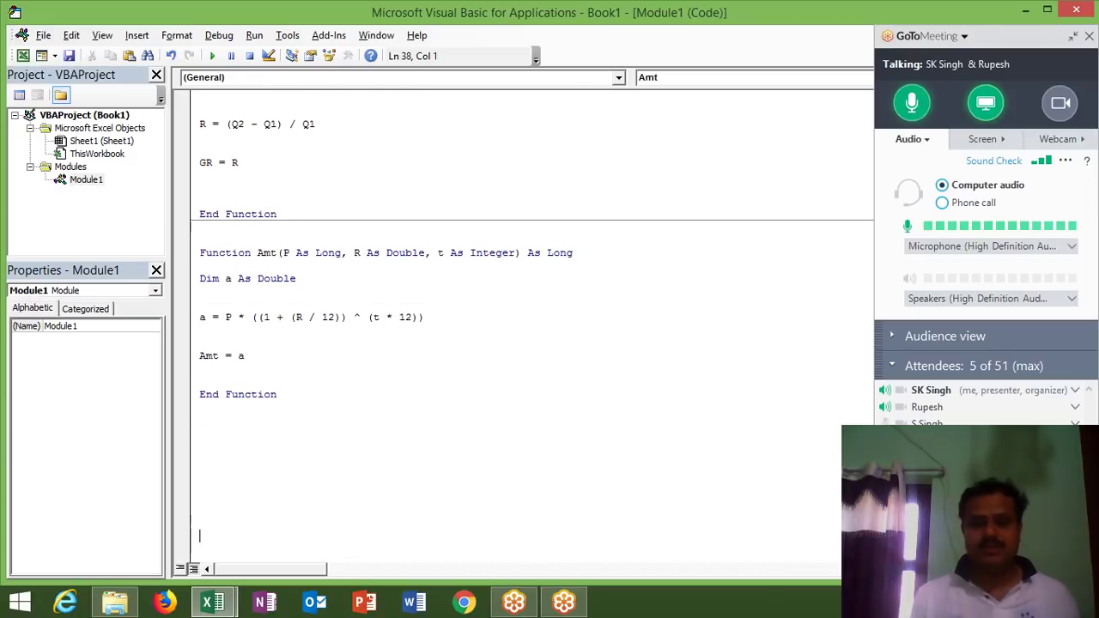
Label A15 as MRP and A14 as Cost, and enter 50 in B14.
{"action": "key", "text": "alt+F11"}
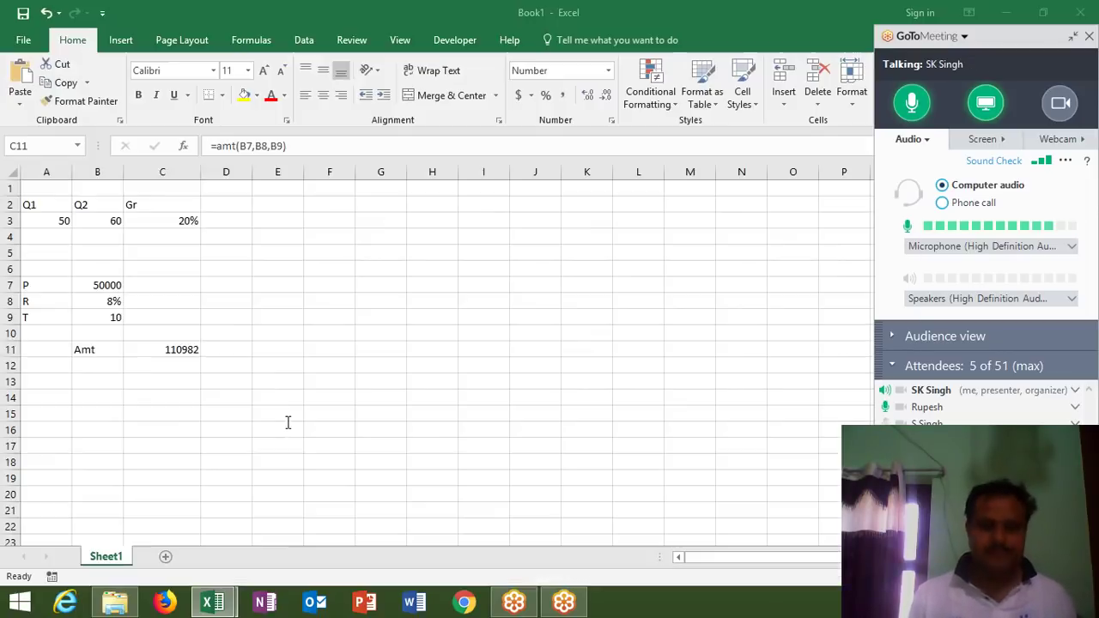
{"action": "key", "text": "Down"}
{"action": "key", "text": "Down"}
{"action": "key", "text": "Down"}
{"action": "key", "text": "Down"}
{"action": "key", "text": "Left"}
{"action": "key", "text": "Left"}
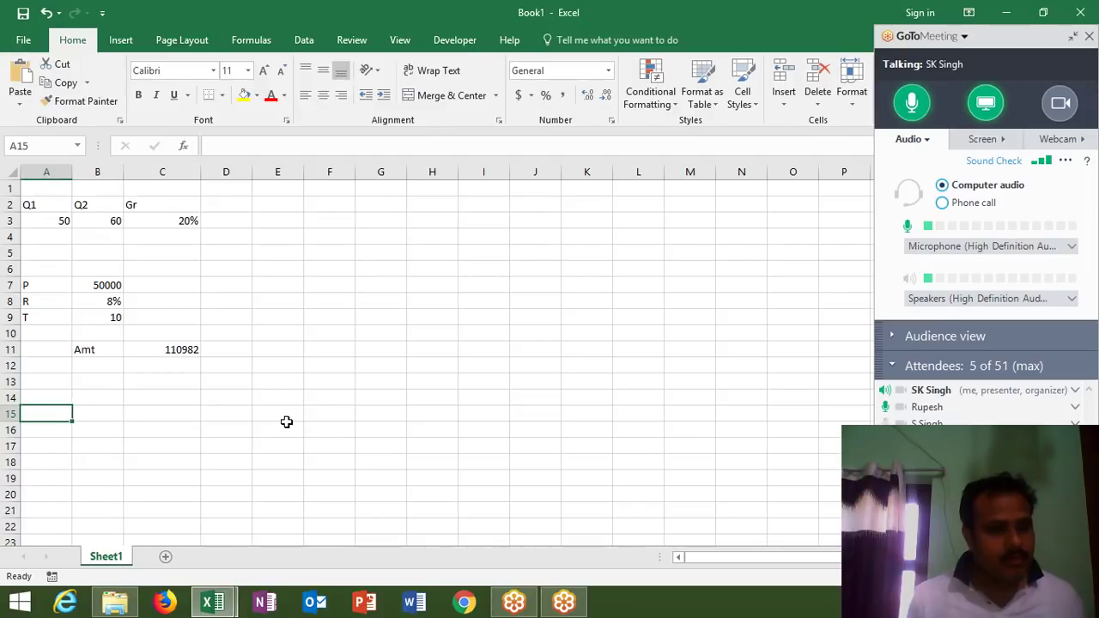
{"action": "type", "text": "MR"}
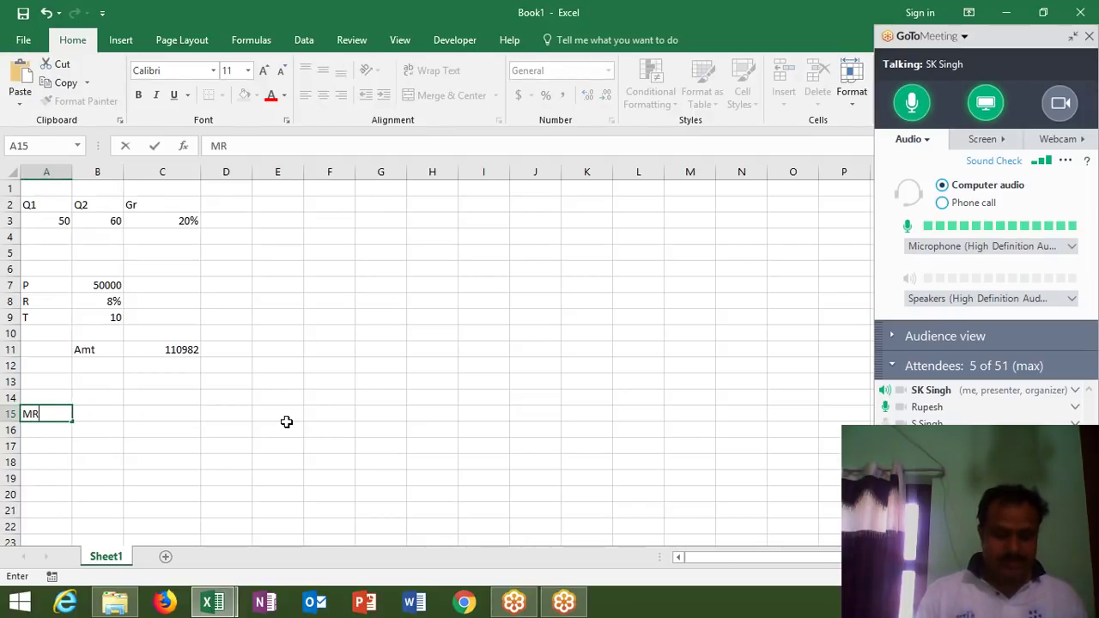
{"action": "type", "text": "P"}
{"action": "key", "text": "Up"}
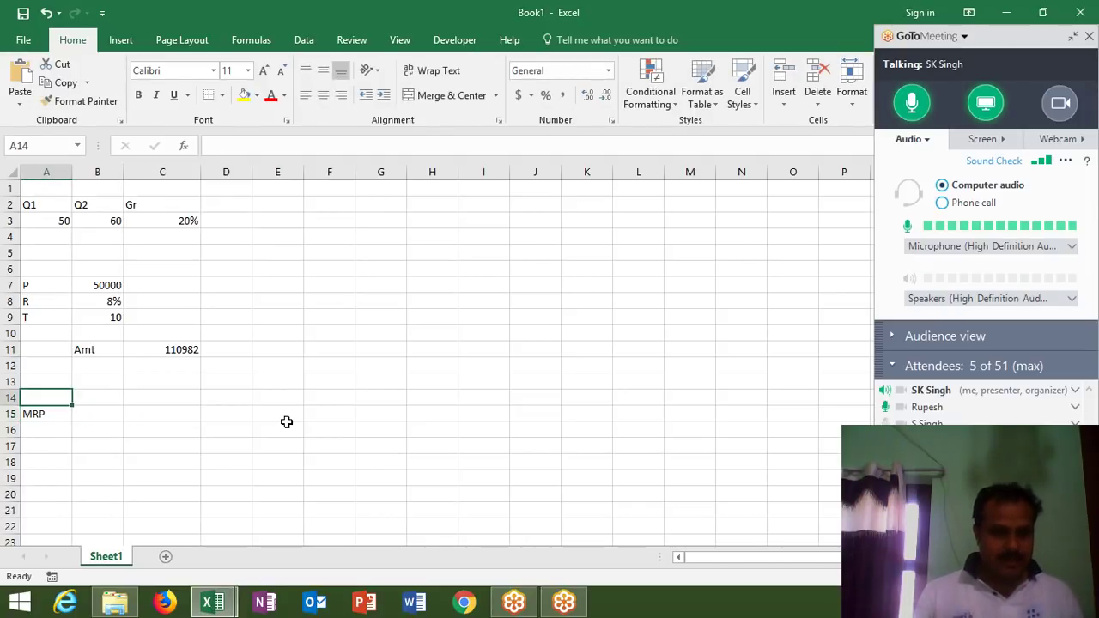
{"action": "type", "text": "Cos"}
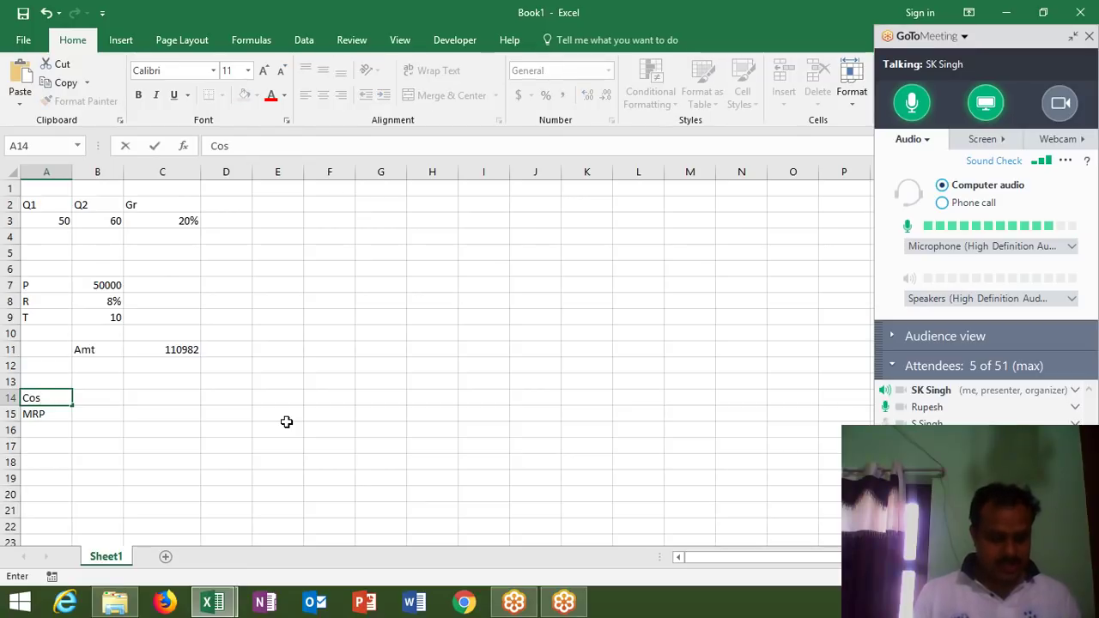
{"action": "type", "text": "t"}
{"action": "key", "text": "Tab"}
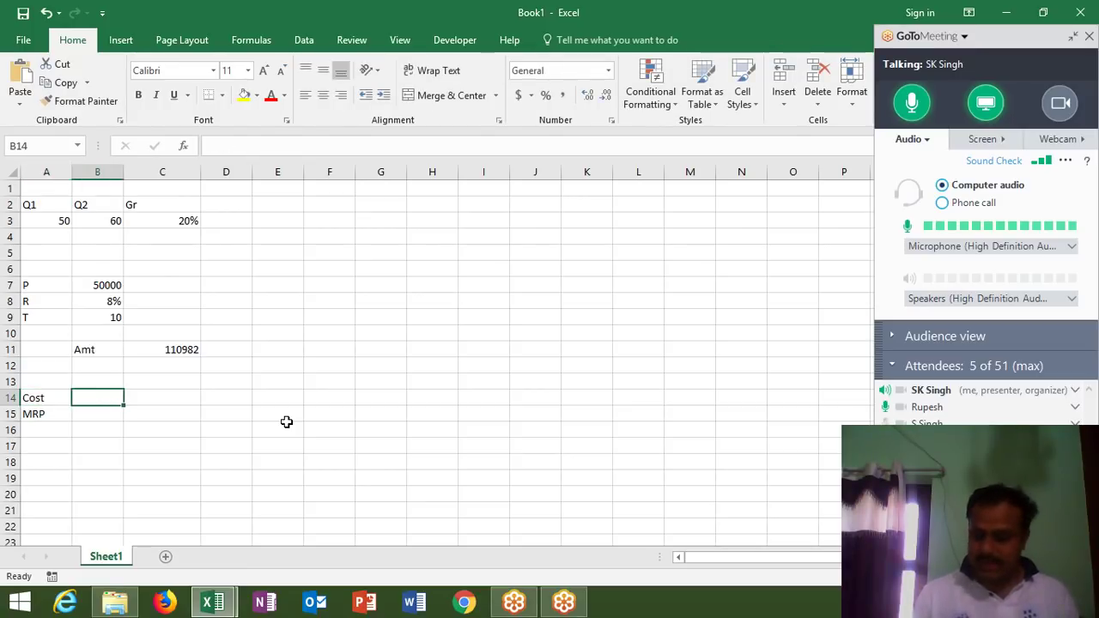
{"action": "type", "text": "50"}
{"action": "key", "text": "Return"}
{"action": "key", "text": "Down"}
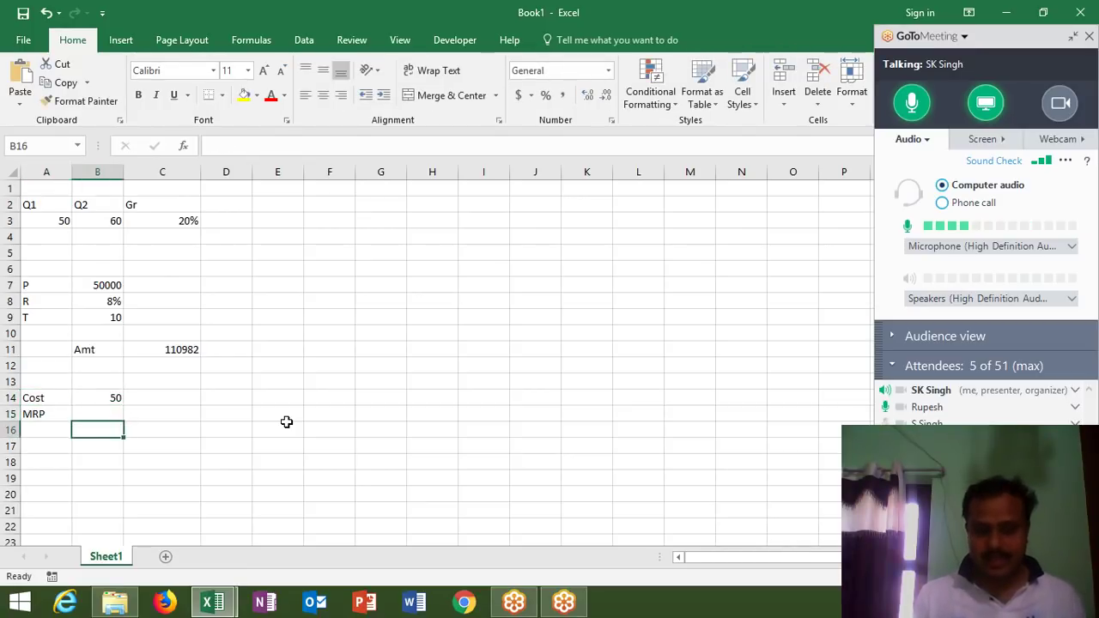
{"action": "key", "text": "Right"}
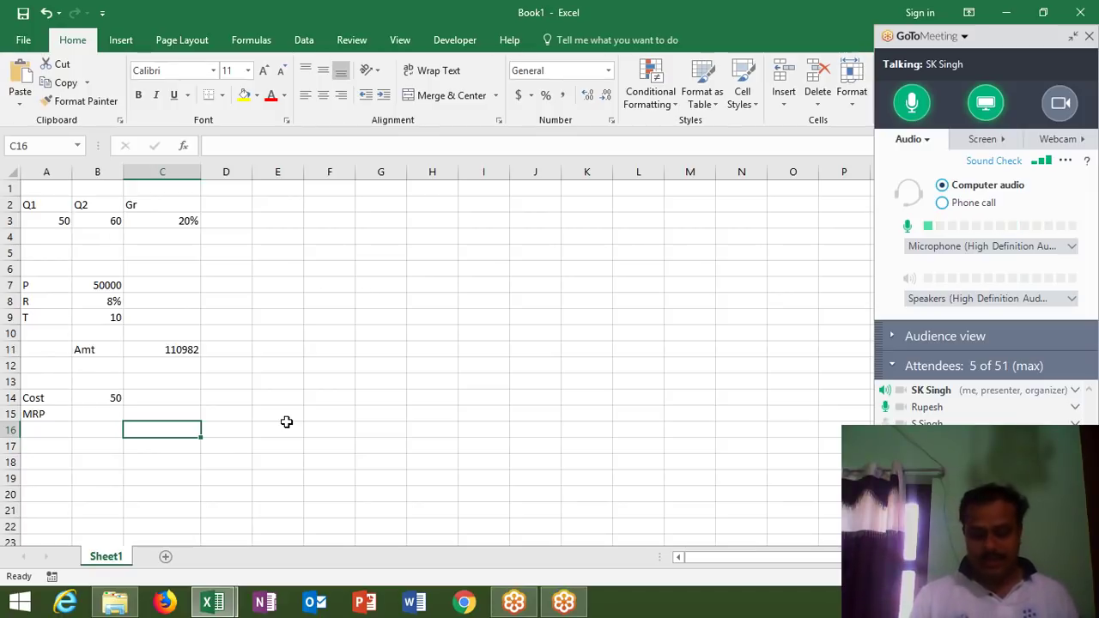
Compute a percentage markup on the 50 Cost in C16 and add it to 50 in C17.
{"action": "type", "text": "="}
{"action": "key", "text": "Up"}
{"action": "key", "text": "Up"}
{"action": "key", "text": "Left"}
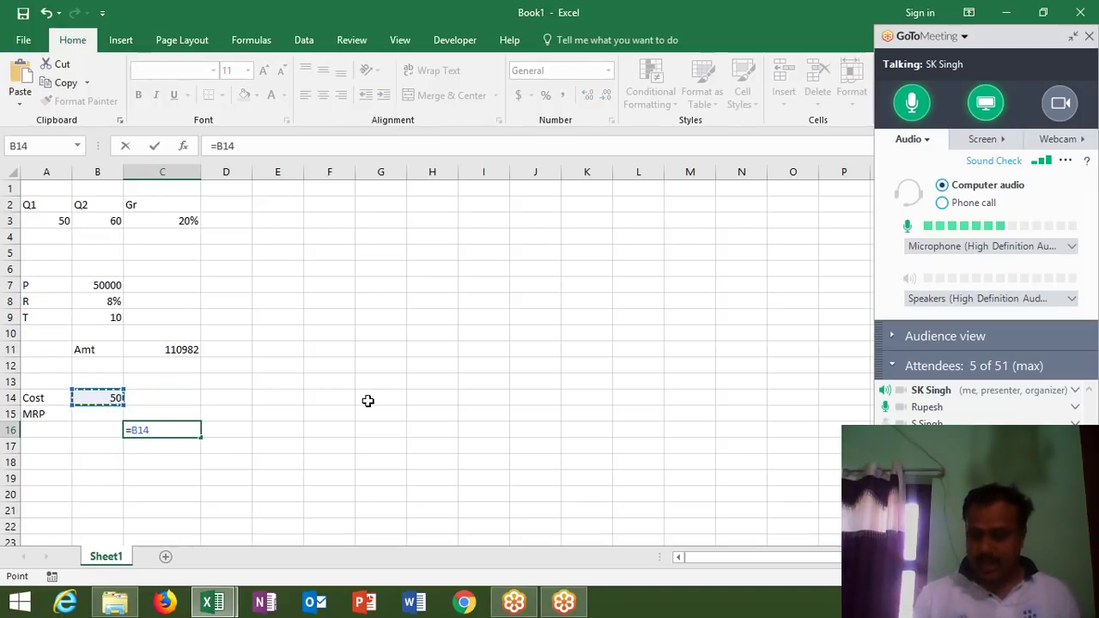
{"action": "type", "text": "*"}
{"action": "type", "text": "%"}
{"action": "key", "text": "Return"}
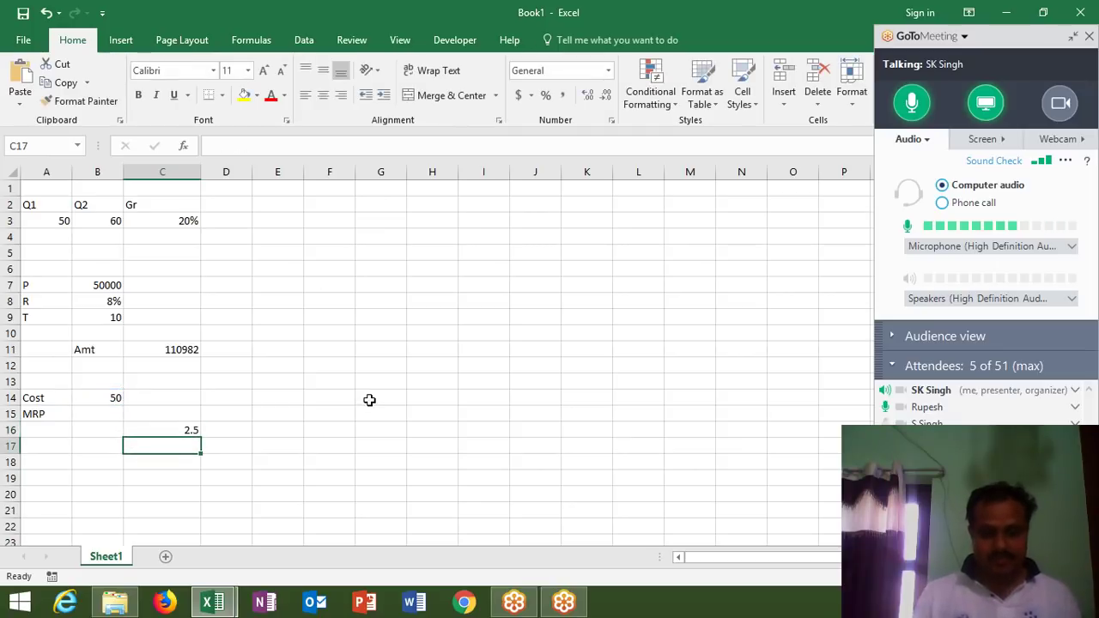
{"action": "type", "text": "50"}
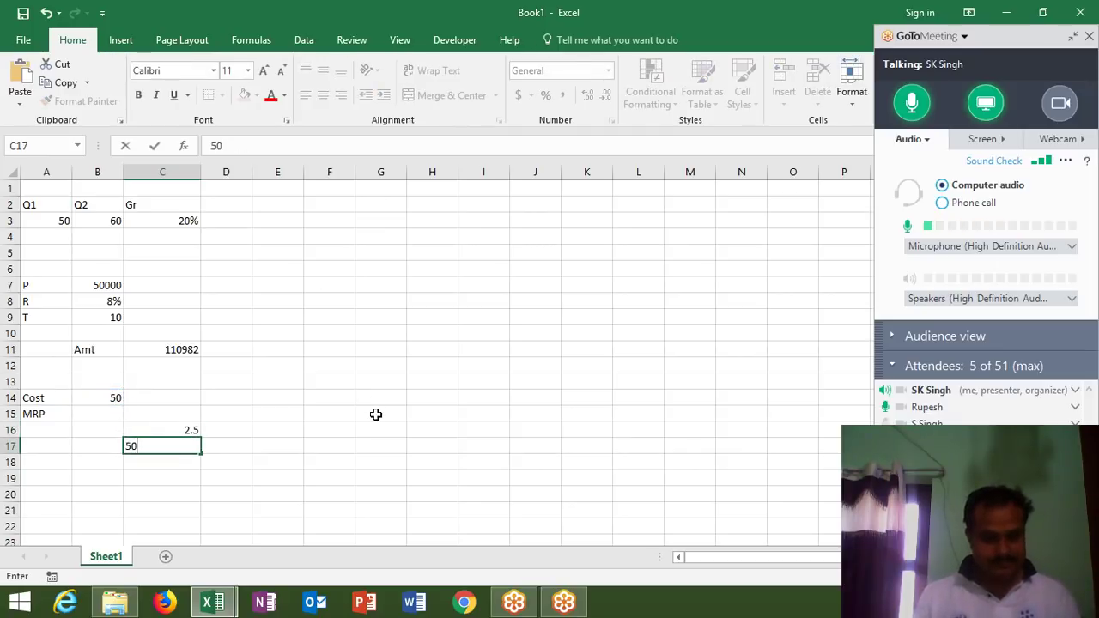
{"action": "key", "text": "BackSpace"}
{"action": "key", "text": "BackSpace"}
{"action": "type", "text": "="}
{"action": "type", "text": "50+"}
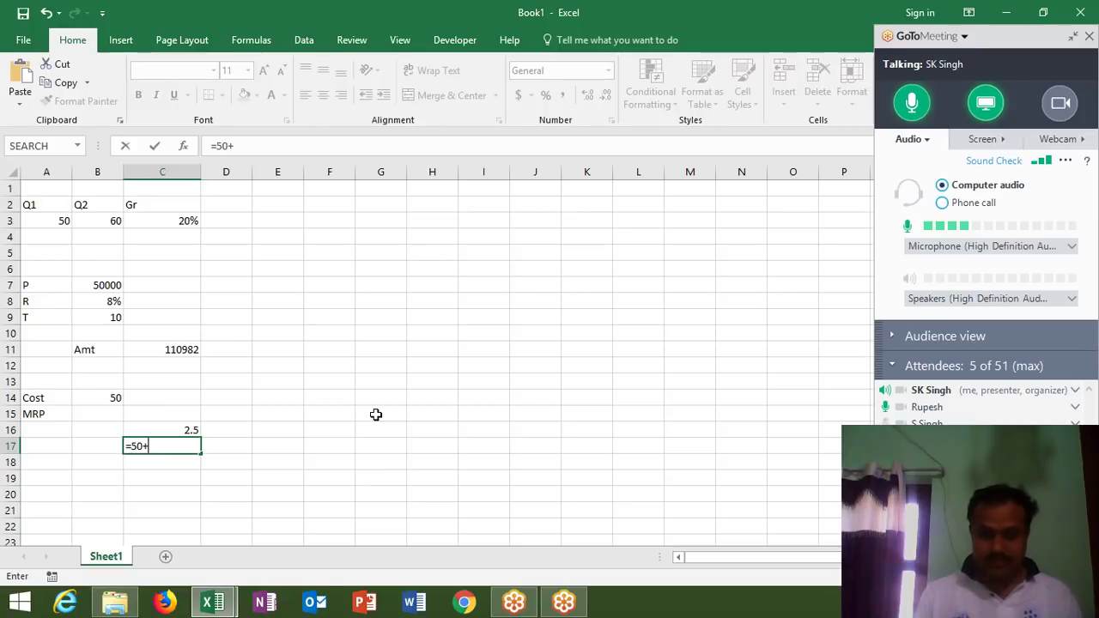
{"action": "key", "text": "Up"}
{"action": "key", "text": "ctrl+Return"}
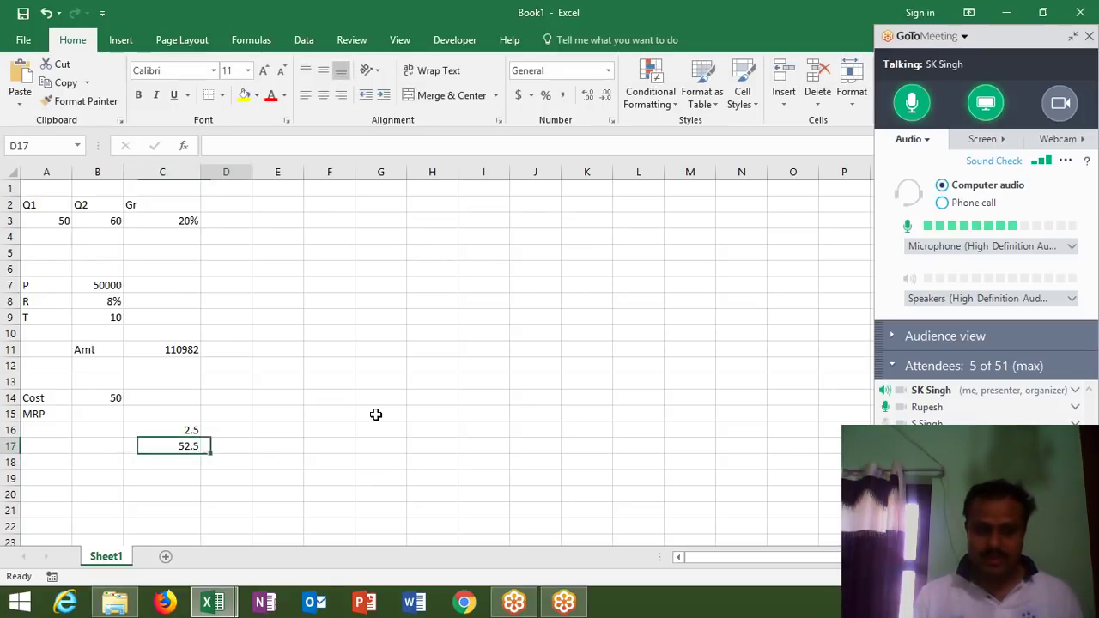
Add a 10% markup in D17 and total it in D18 as 57.75.
{"action": "key", "text": "Right"}
{"action": "type", "text": "="}
{"action": "key", "text": "Left"}
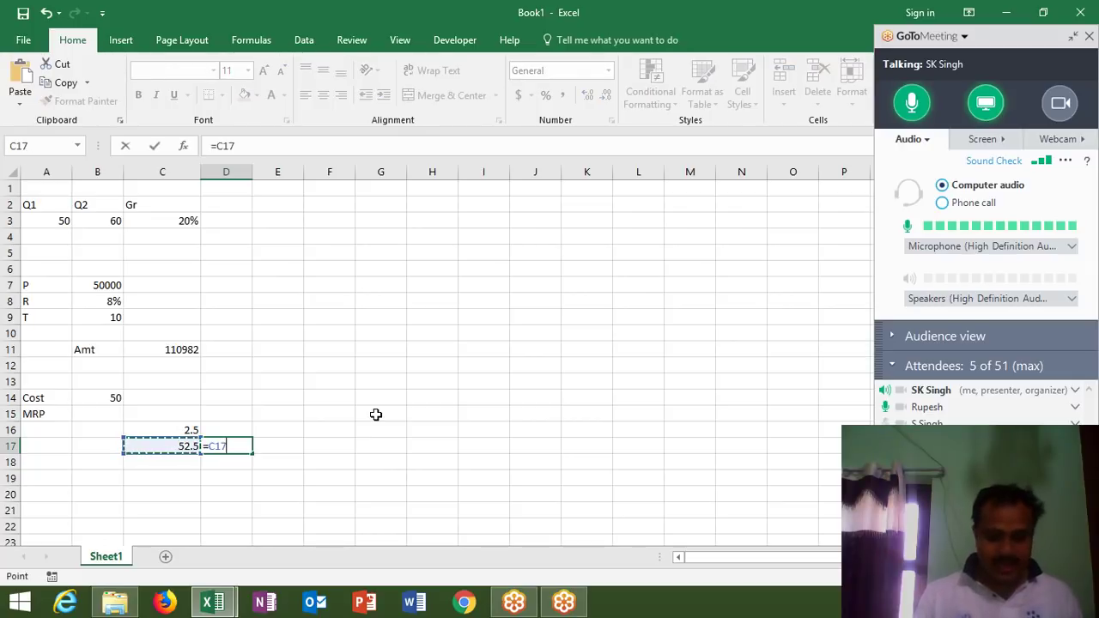
{"action": "type", "text": "*10"}
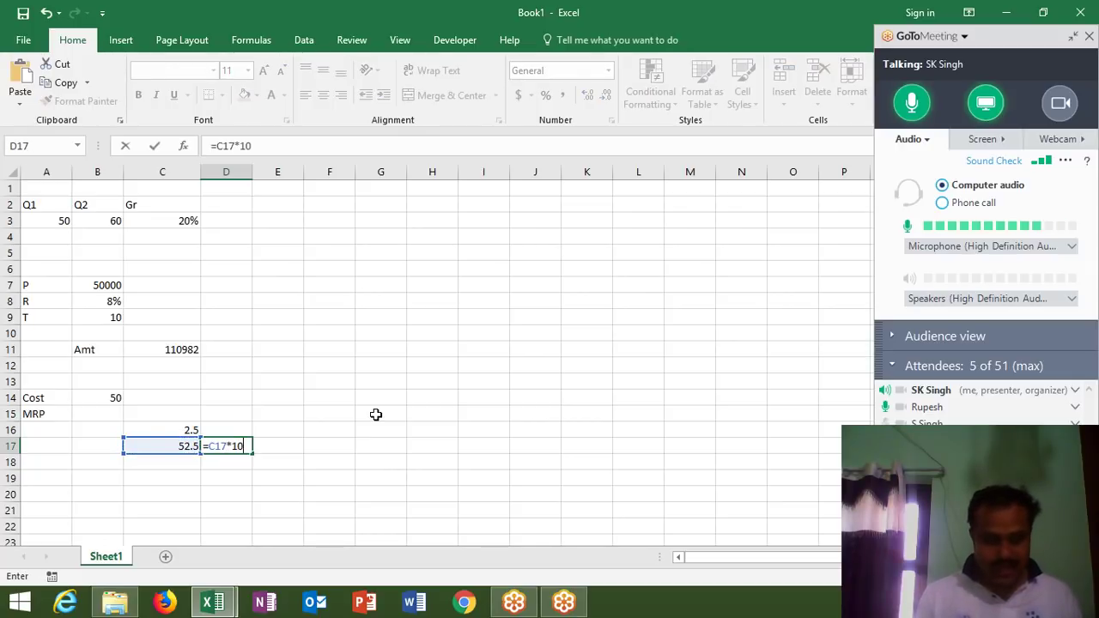
{"action": "key", "text": "Return"}
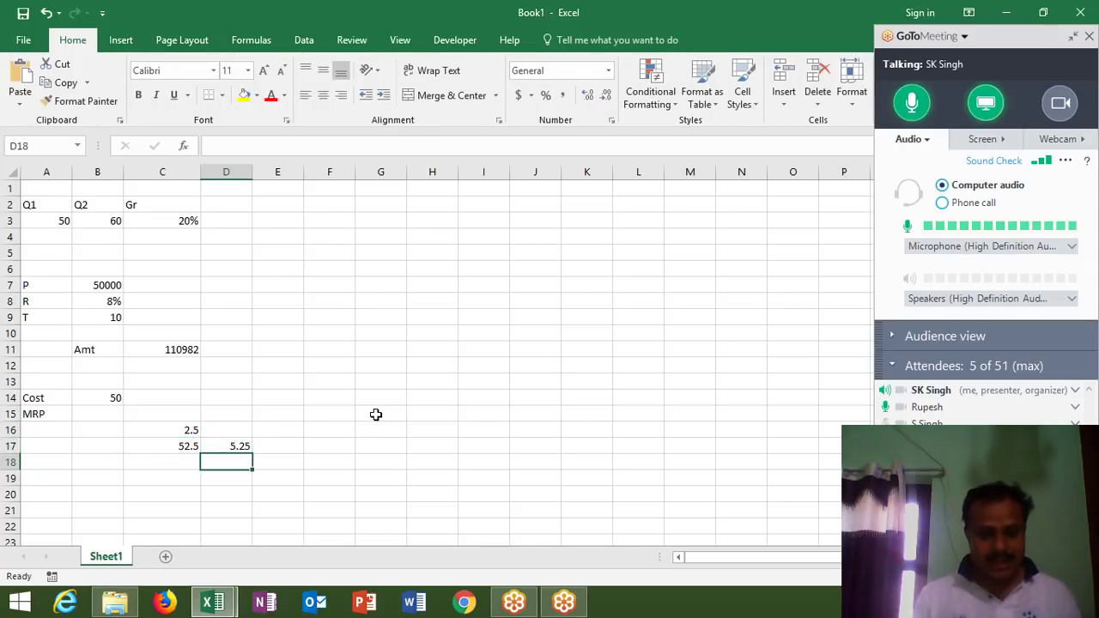
{"action": "type", "text": "="}
{"action": "key", "text": "Up"}
{"action": "key", "text": "Left"}
{"action": "type", "text": "+"}
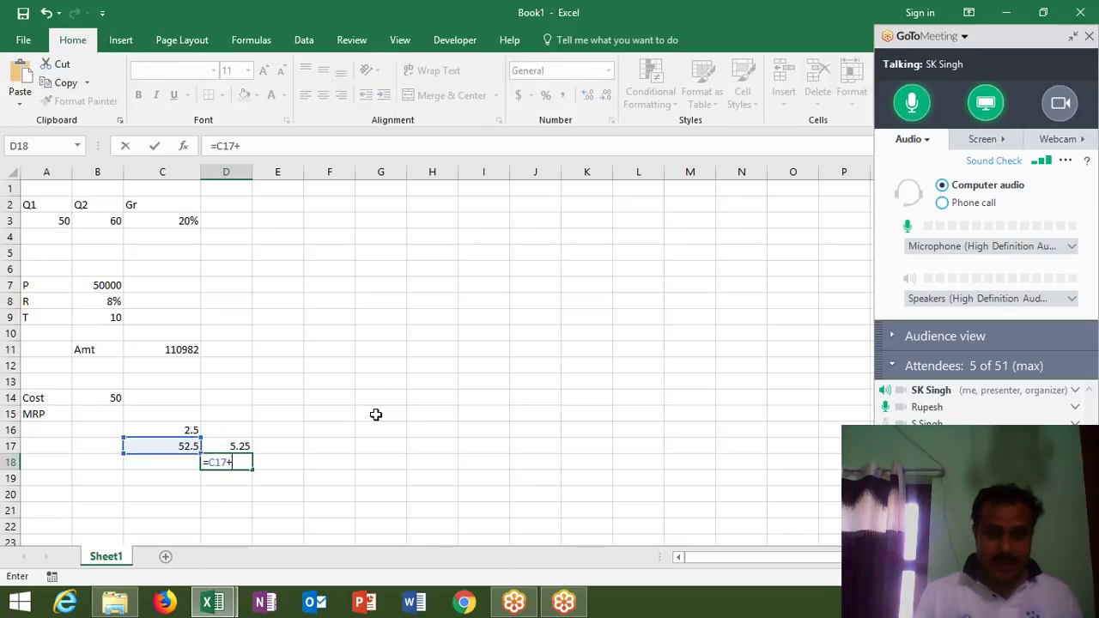
{"action": "key", "text": "Up"}
{"action": "key", "text": "Return"}
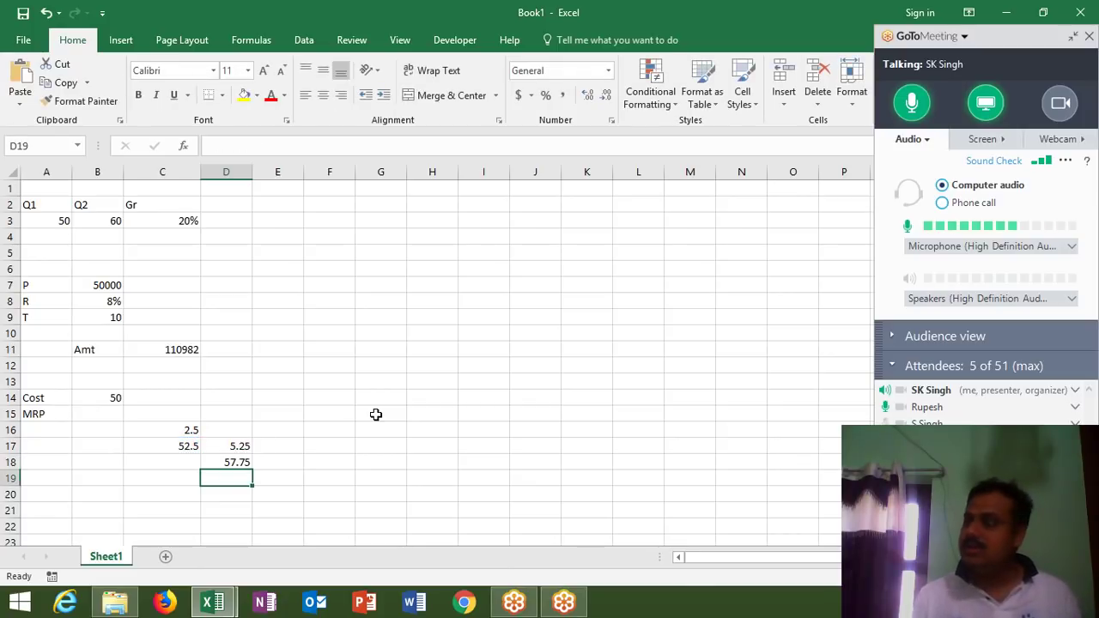
Apply a 15% markup to D18 in E19 and total 66.4125 in E20.
{"action": "key", "text": "Right"}
{"action": "type", "text": "="}
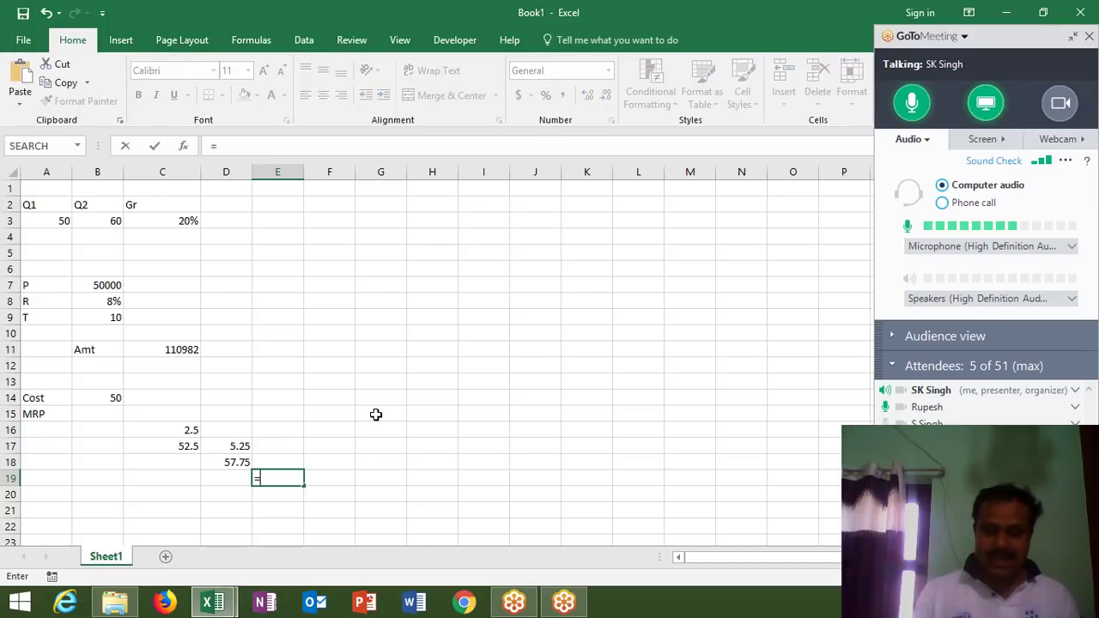
{"action": "key", "text": "Up"}
{"action": "key", "text": "Left"}
{"action": "type", "text": "*1"}
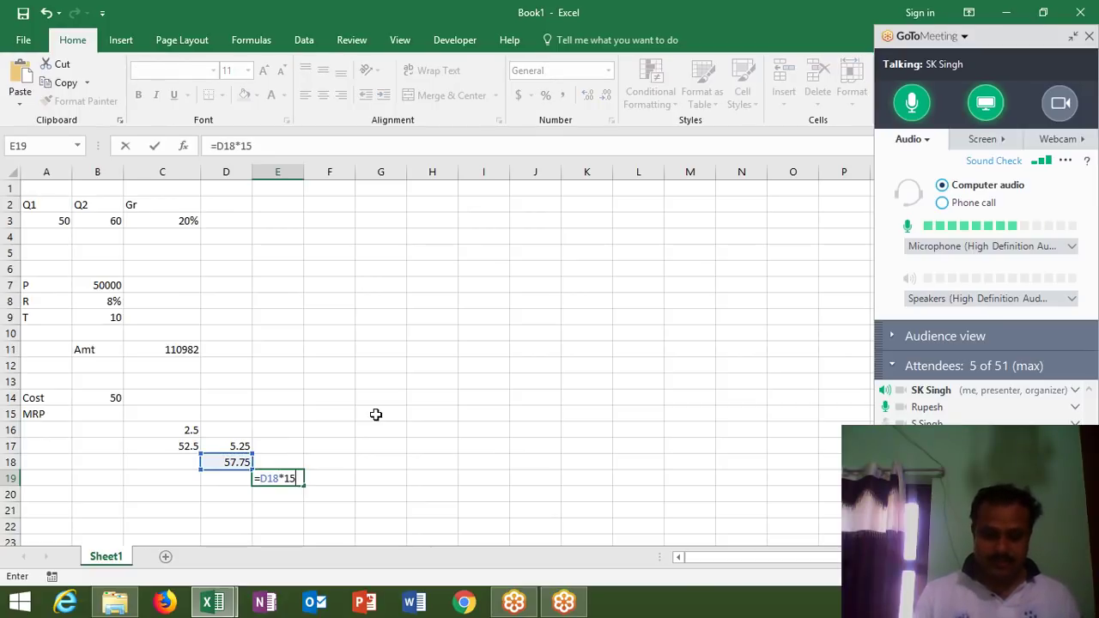
{"action": "key", "text": "Return"}
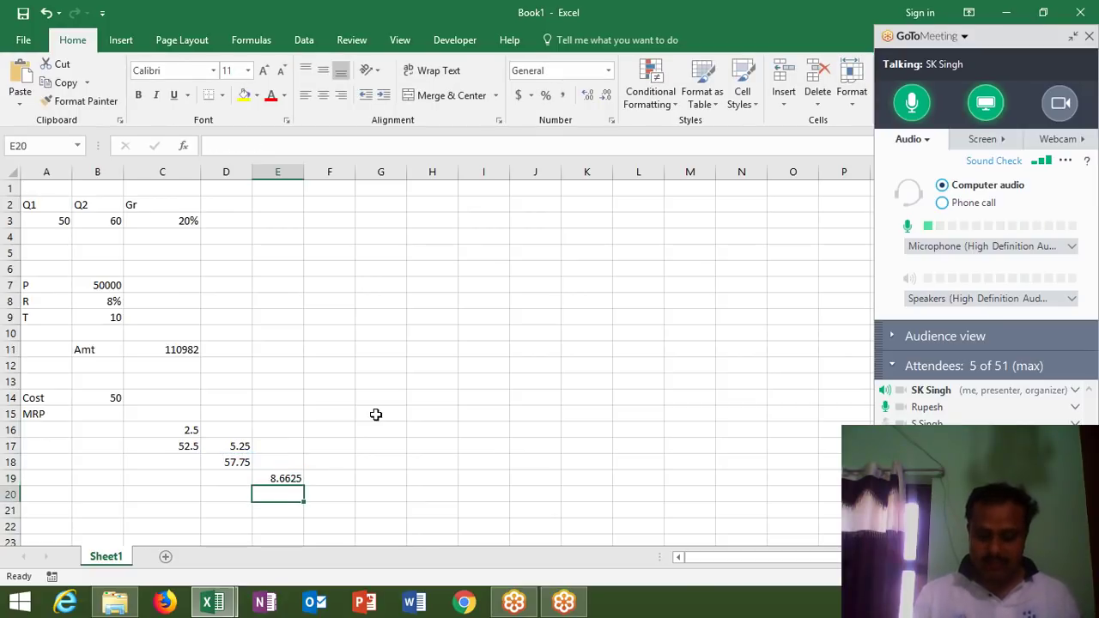
{"action": "type", "text": "="}
{"action": "key", "text": "Up"}
{"action": "key", "text": "Left"}
{"action": "key", "text": "Up"}
{"action": "type", "text": "+"}
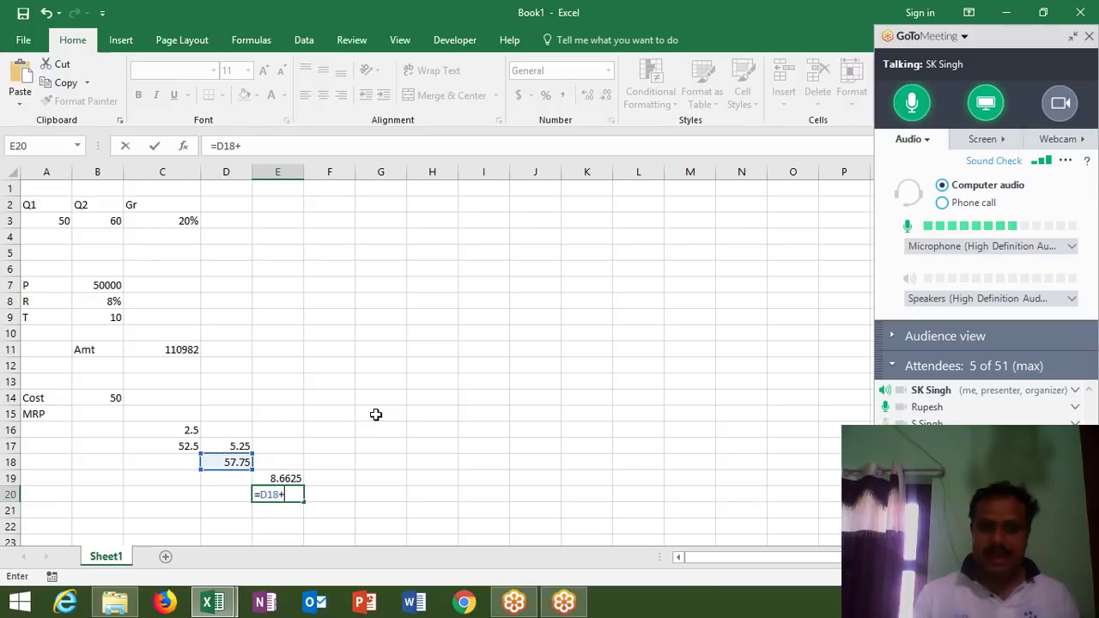
{"action": "key", "text": "Up"}
{"action": "key", "text": "Return"}
{"action": "key", "text": "Up"}
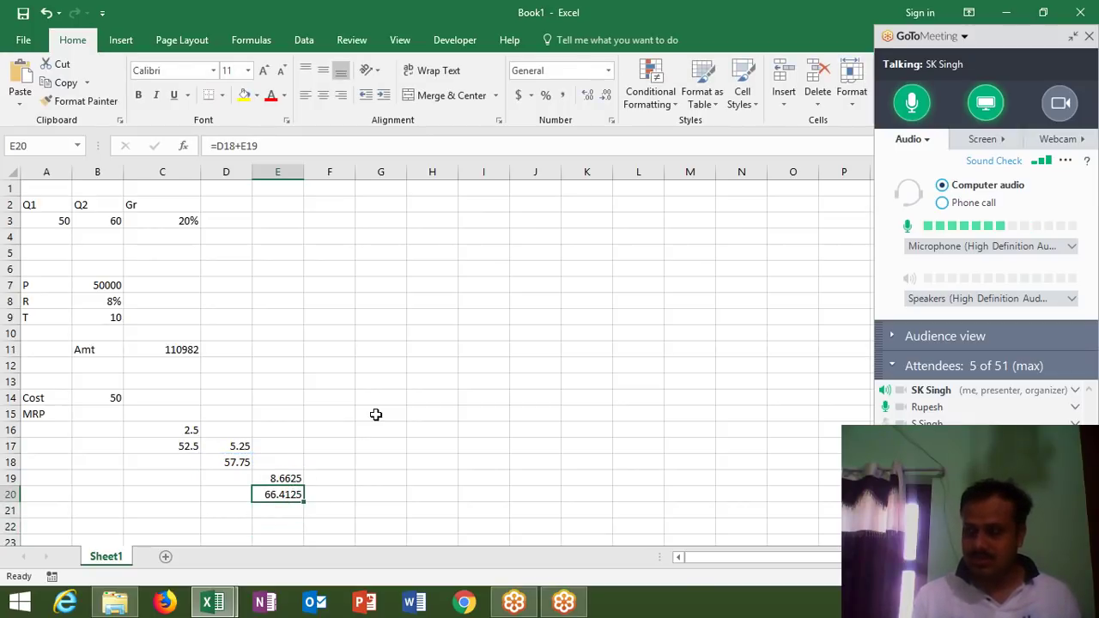
Apply a 20% markup to E20 in F21 and total 79.695 in F22.
{"action": "key", "text": "Right"}
{"action": "key", "text": "Down"}
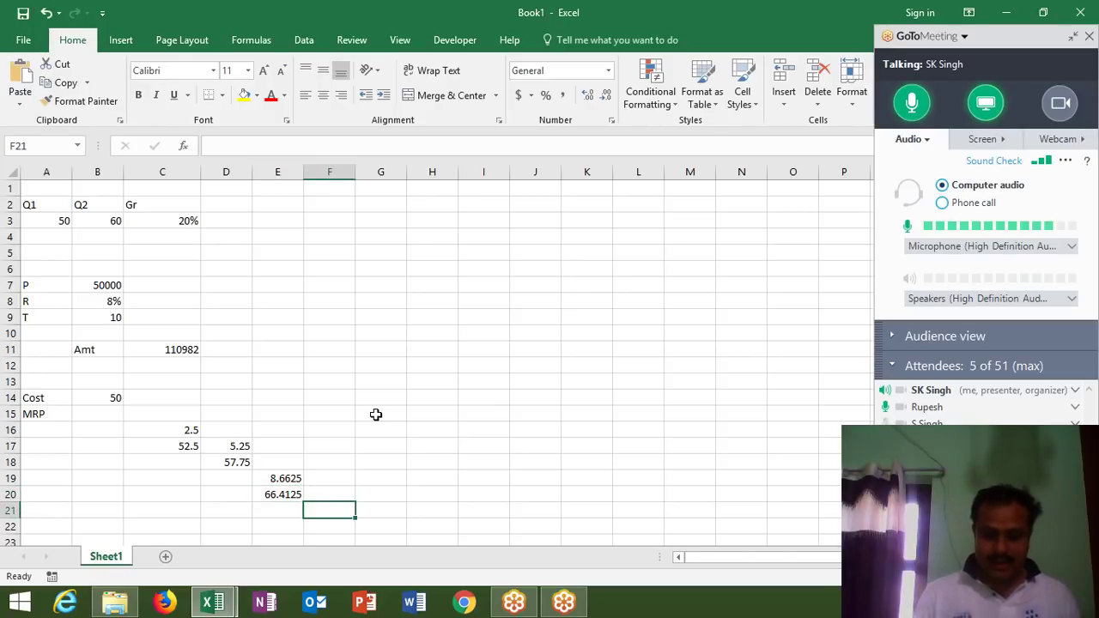
{"action": "type", "text": "="}
{"action": "key", "text": "Up"}
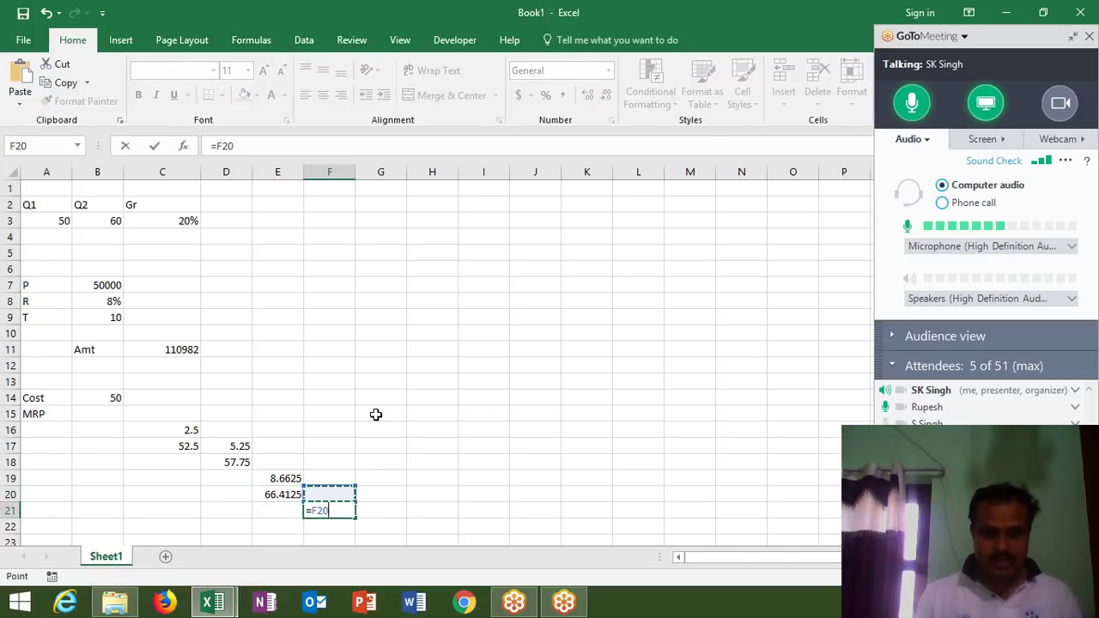
{"action": "key", "text": "Left"}
{"action": "type", "text": "*20"}
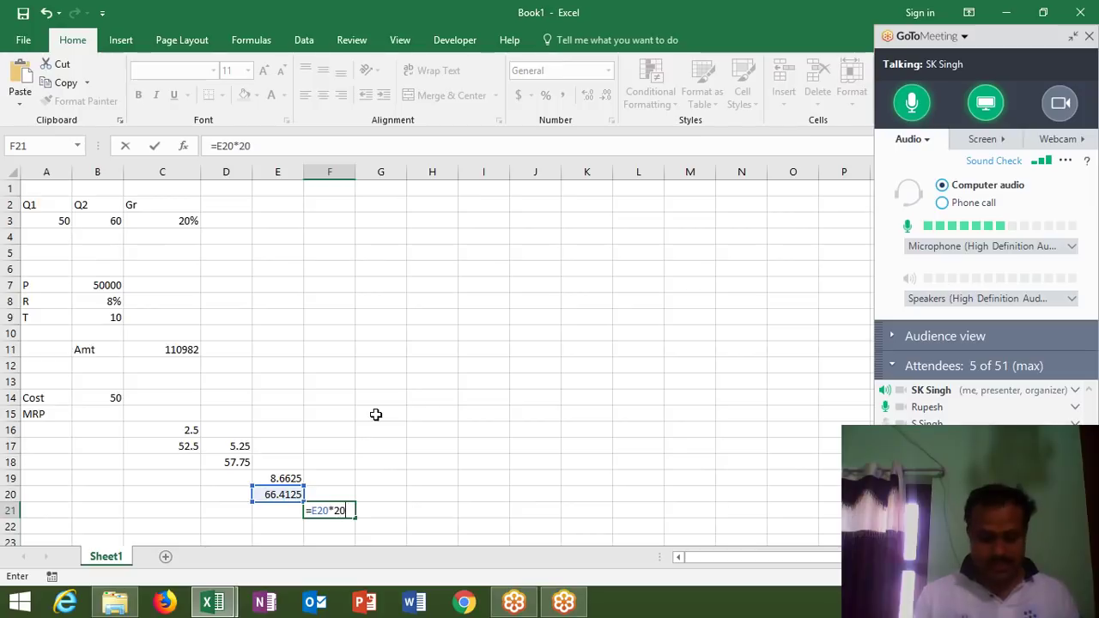
{"action": "type", "text": "%"}
{"action": "key", "text": "Return"}
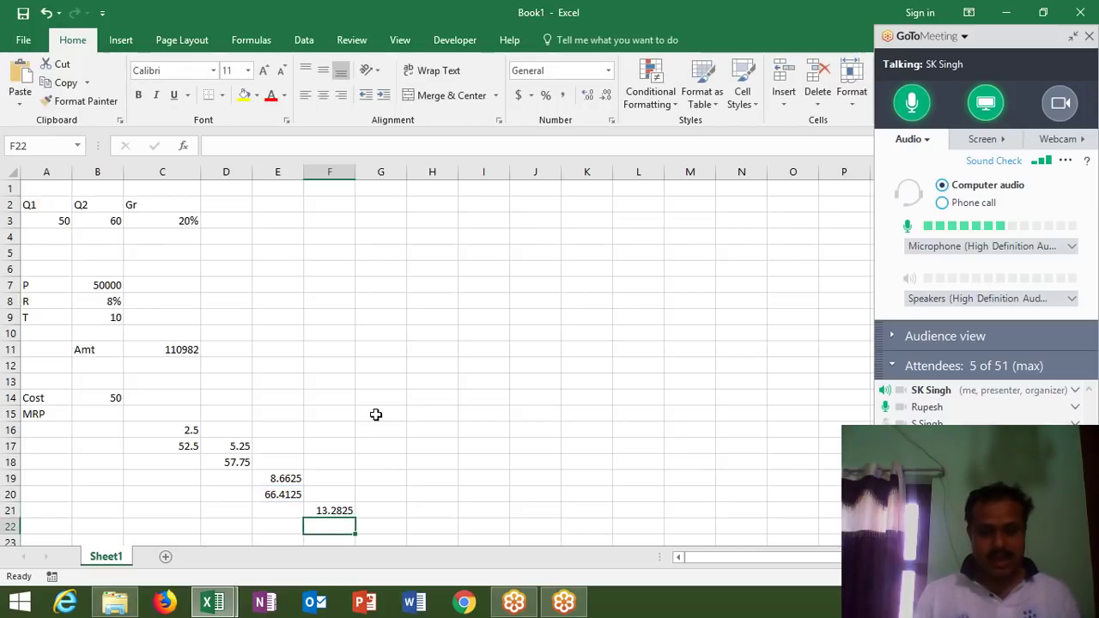
{"action": "type", "text": "="}
{"action": "key", "text": "Up"}
{"action": "key", "text": "Left"}
{"action": "key", "text": "Up"}
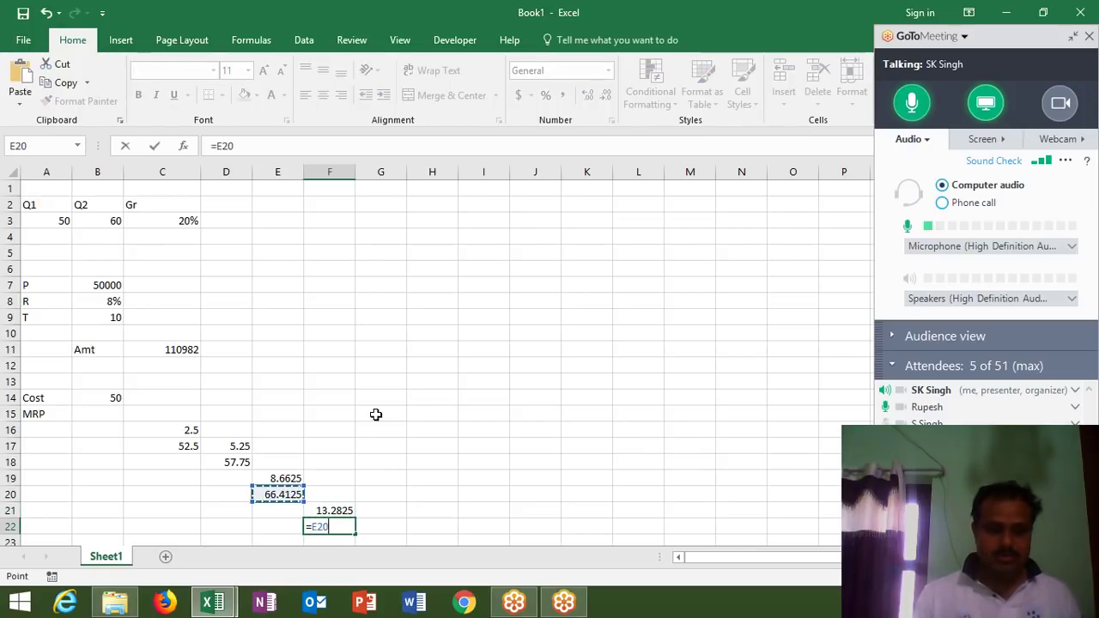
{"action": "type", "text": "+"}
{"action": "key", "text": "Up"}
{"action": "key", "text": "Return"}
{"action": "key", "text": "Up"}
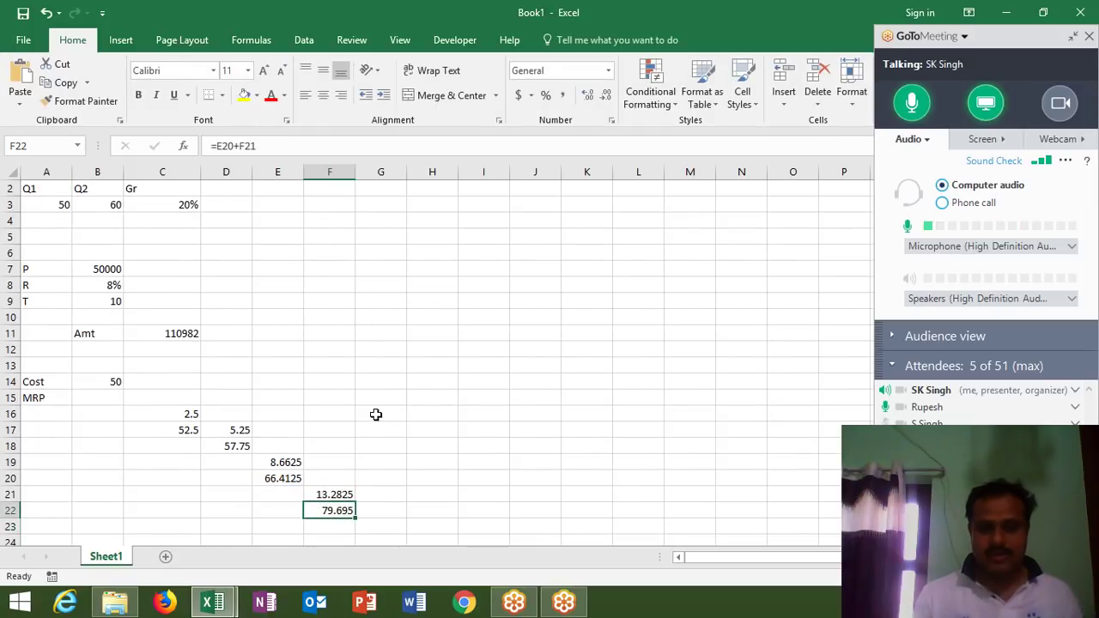
Review the Cost value and the block of manual markup calculations.
{"action": "left_click", "coordinate": [76, 381]}
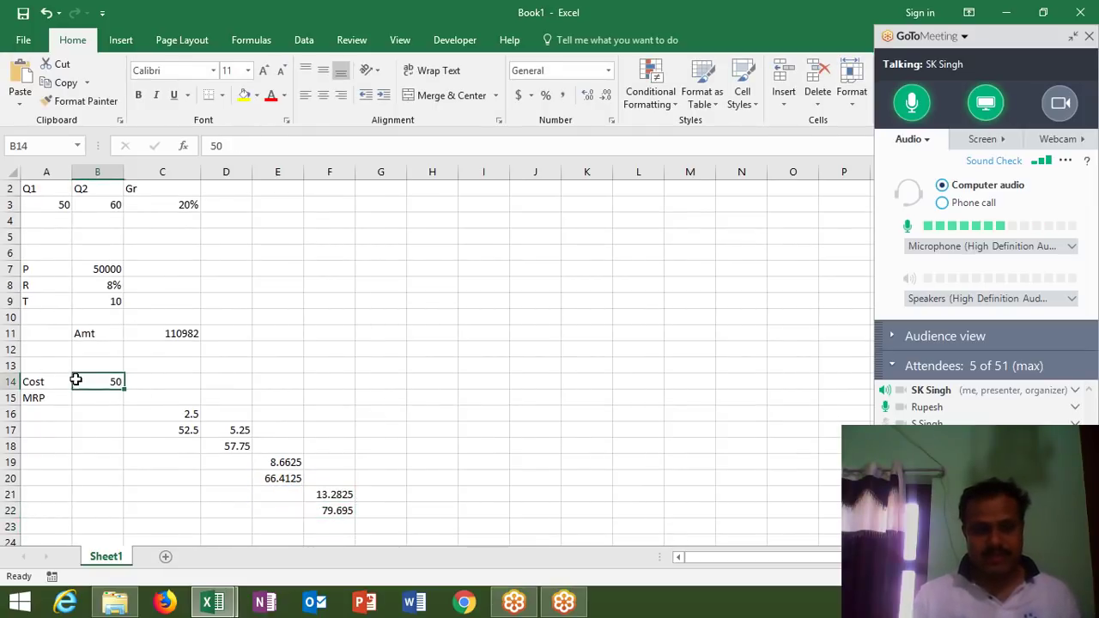
{"action": "left_click", "coordinate": [311, 509]}
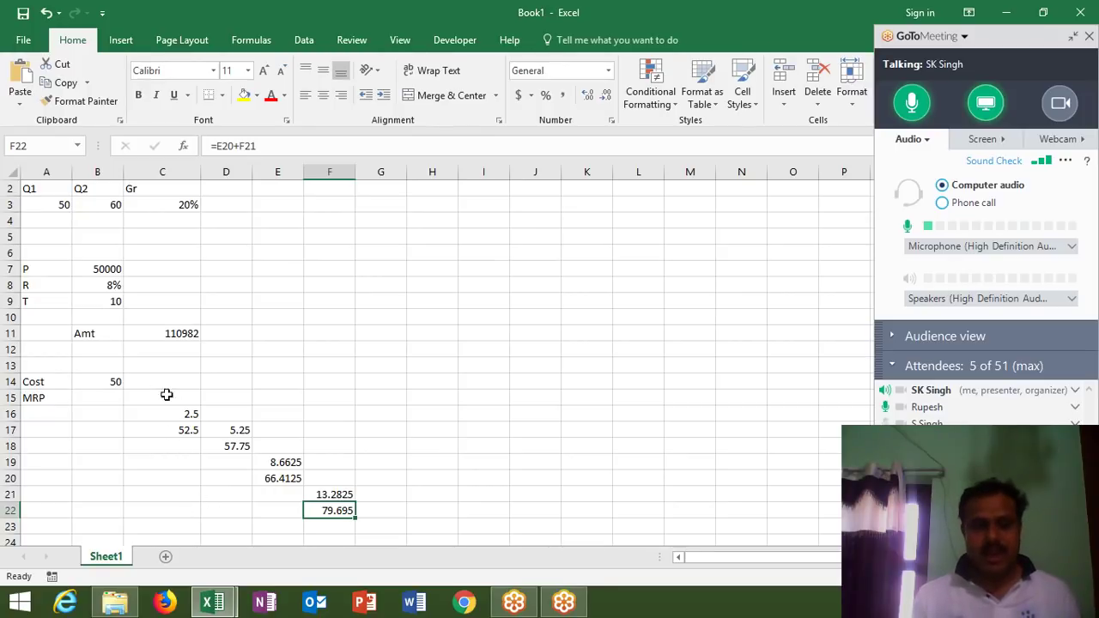
{"action": "left_click_drag", "start_coordinate": [185, 428], "coordinate": [324, 530]}
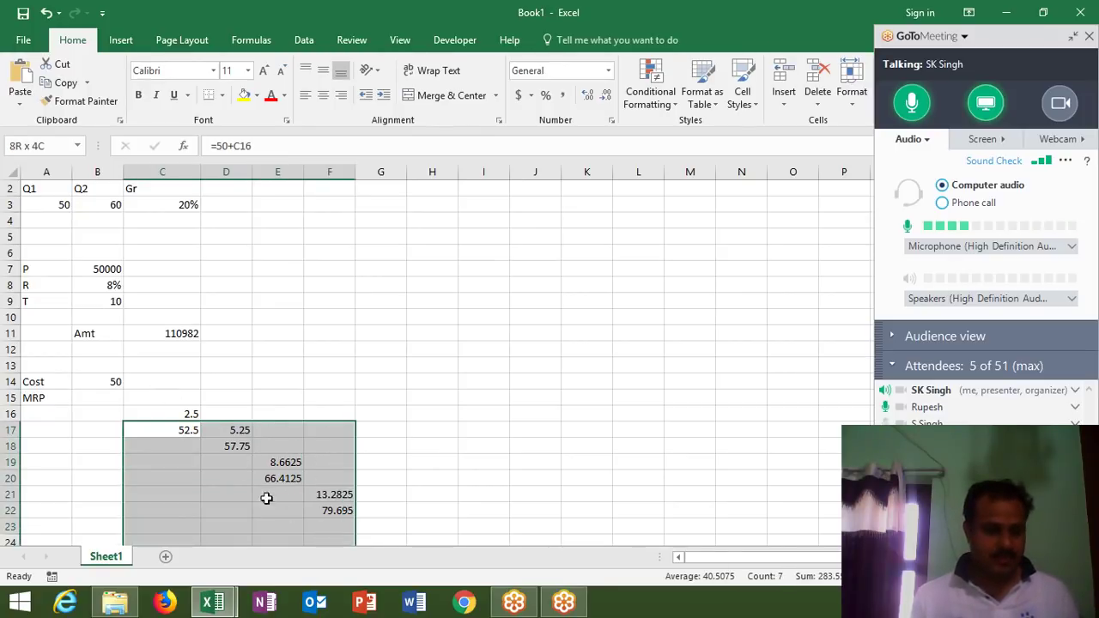
{"action": "left_click", "coordinate": [173, 386]}
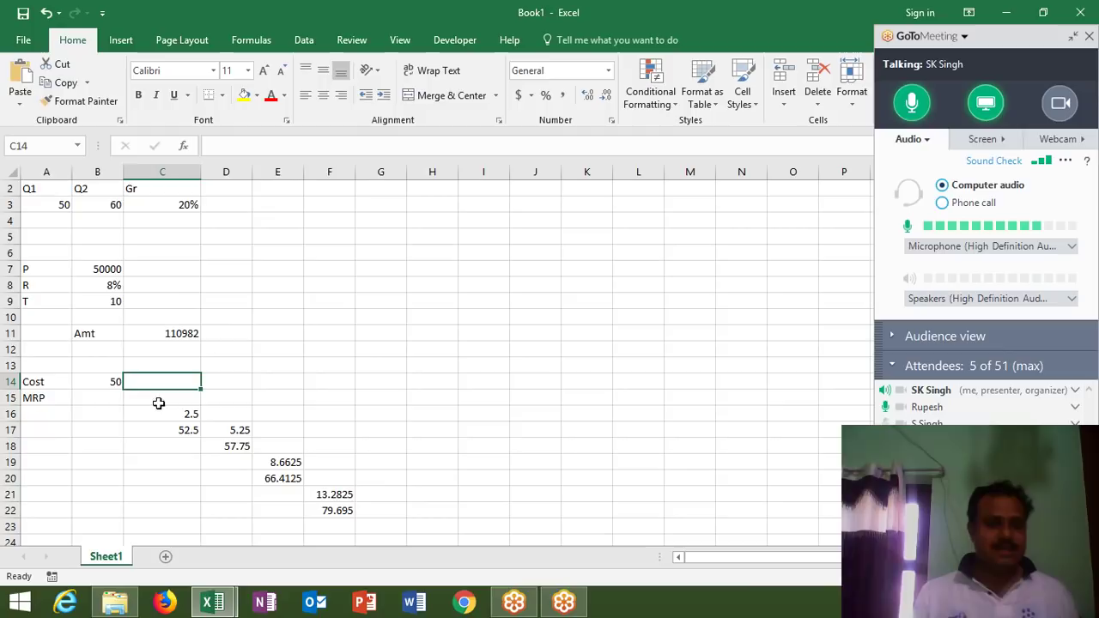
{"action": "left_click", "coordinate": [95, 395]}
{"action": "key", "text": "alt+F11"}
Add a Function MRP(C As Long) header below the Amt function.
{"action": "left_click", "coordinate": [262, 431]}
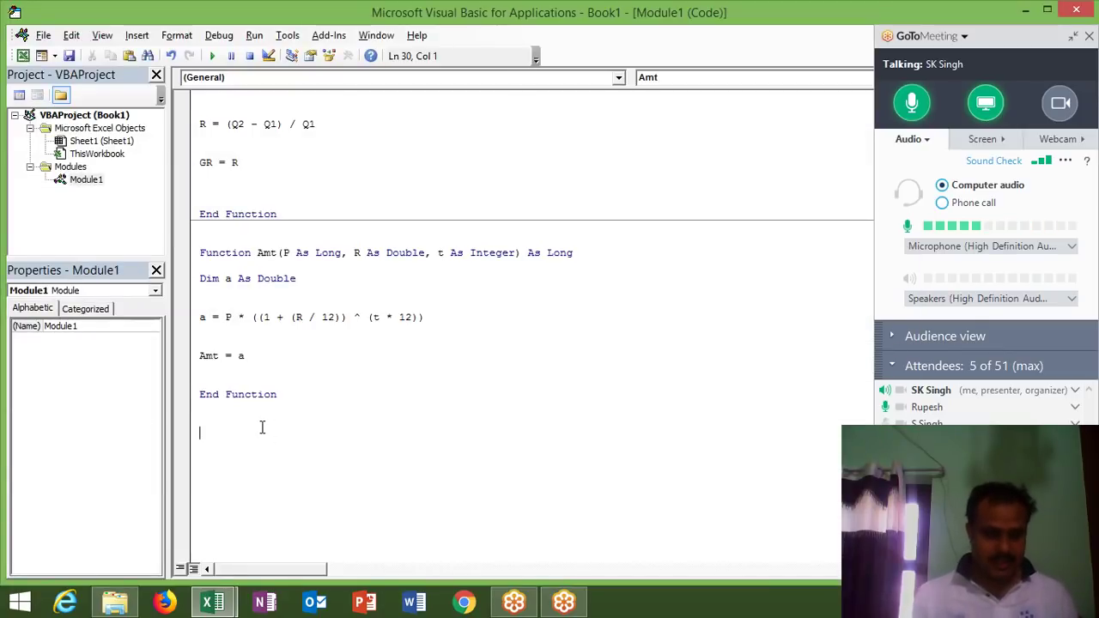
{"action": "type", "text": "f"}
{"action": "type", "text": "c"}
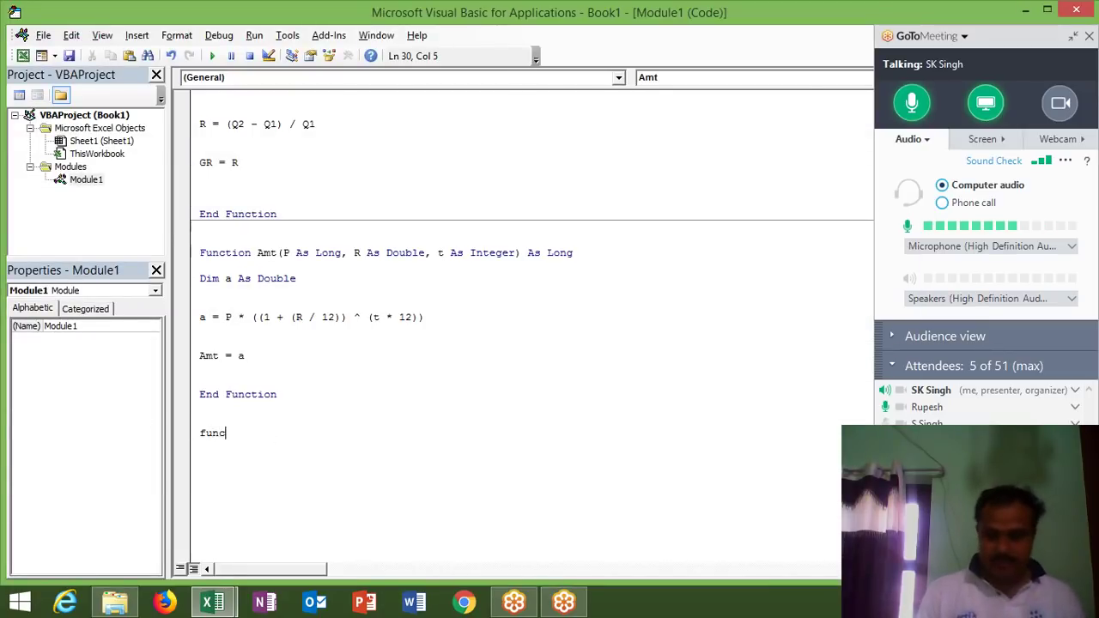
{"action": "type", "text": "ion MRP("}
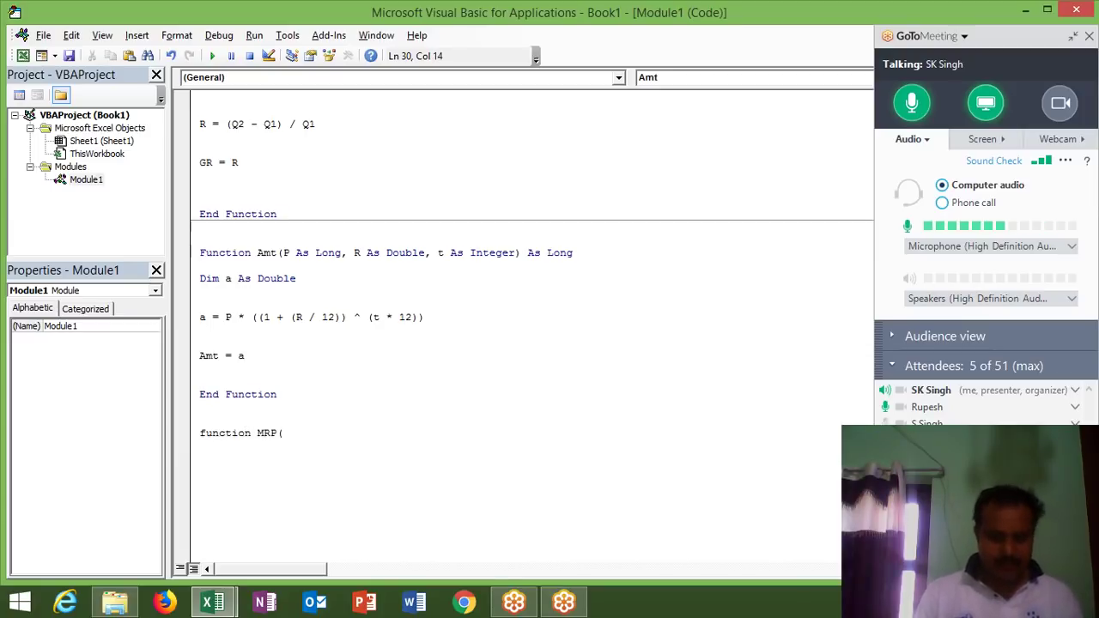
{"action": "type", "text": "n"}
{"action": "key", "text": "BackSpace"}
{"action": "key", "text": "BackSpace"}
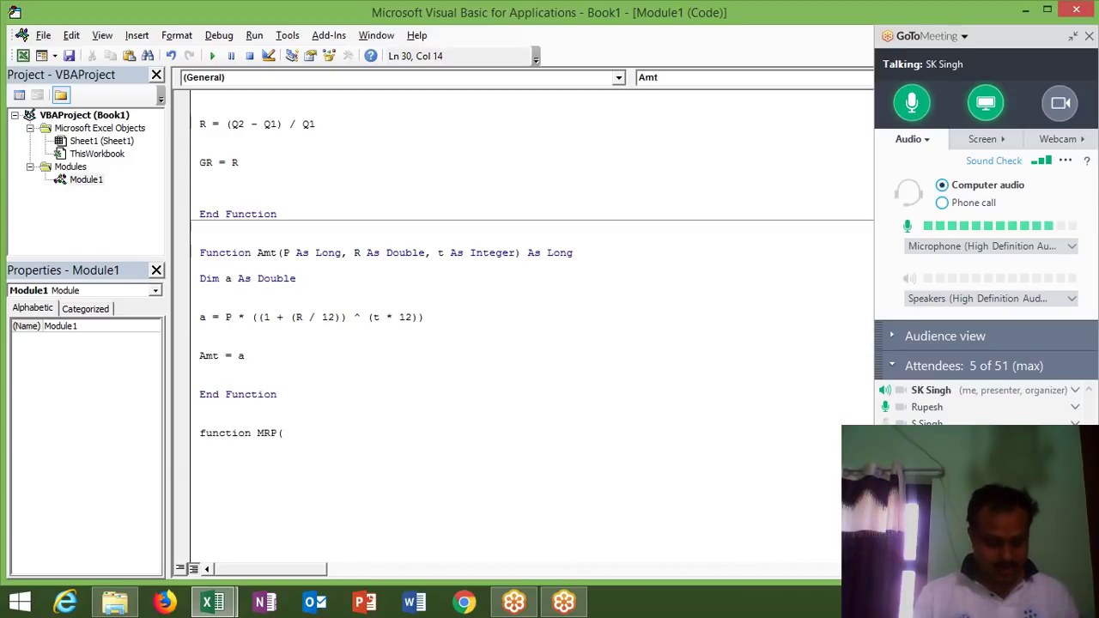
{"action": "type", "text": "C as "}
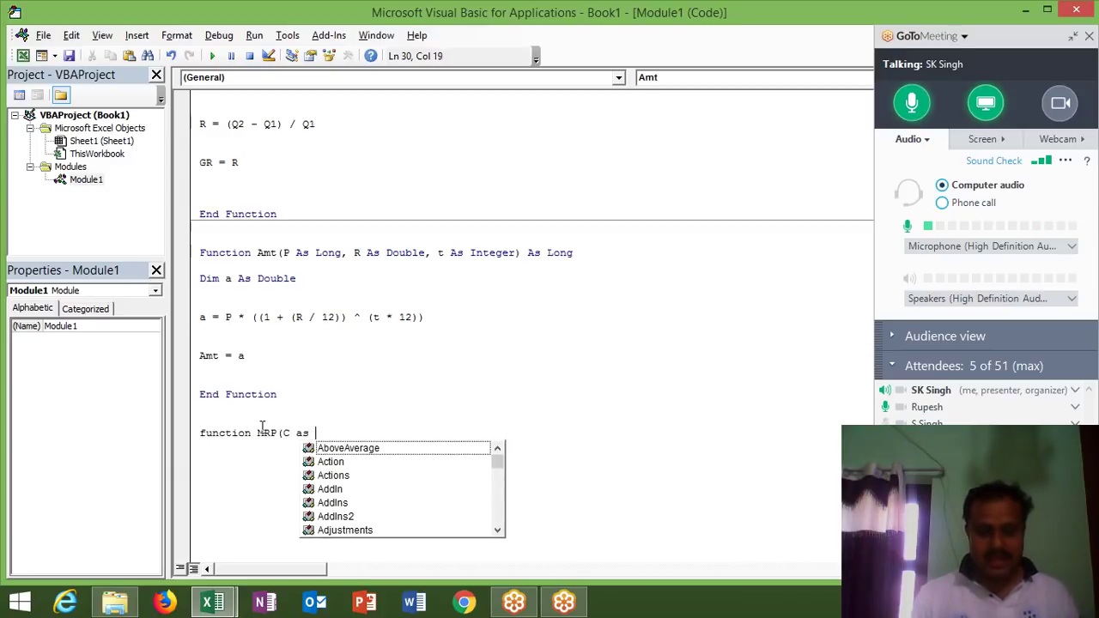
{"action": "type", "text": "long"}
{"action": "key", "text": "Tab"}
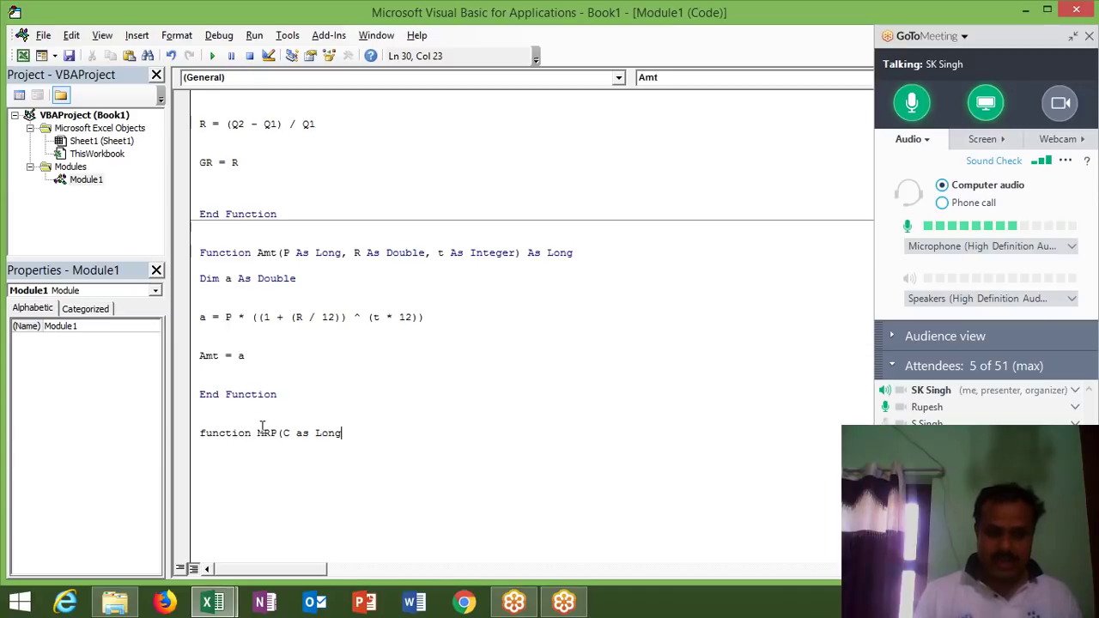
{"action": "key", "text": "Return"}
{"action": "key", "text": "Return"}
{"action": "key", "text": "Return"}
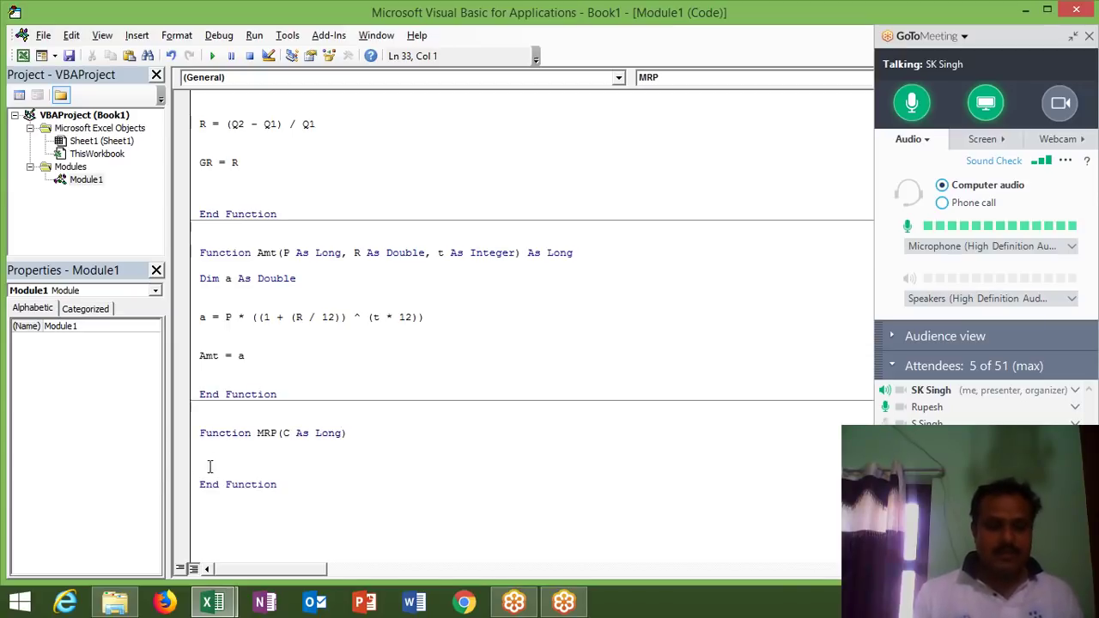
Declare Dim r As Double on the first line inside MRP.
{"action": "scroll", "coordinate": [263, 413], "scroll_direction": "down", "scroll_amount": 1}
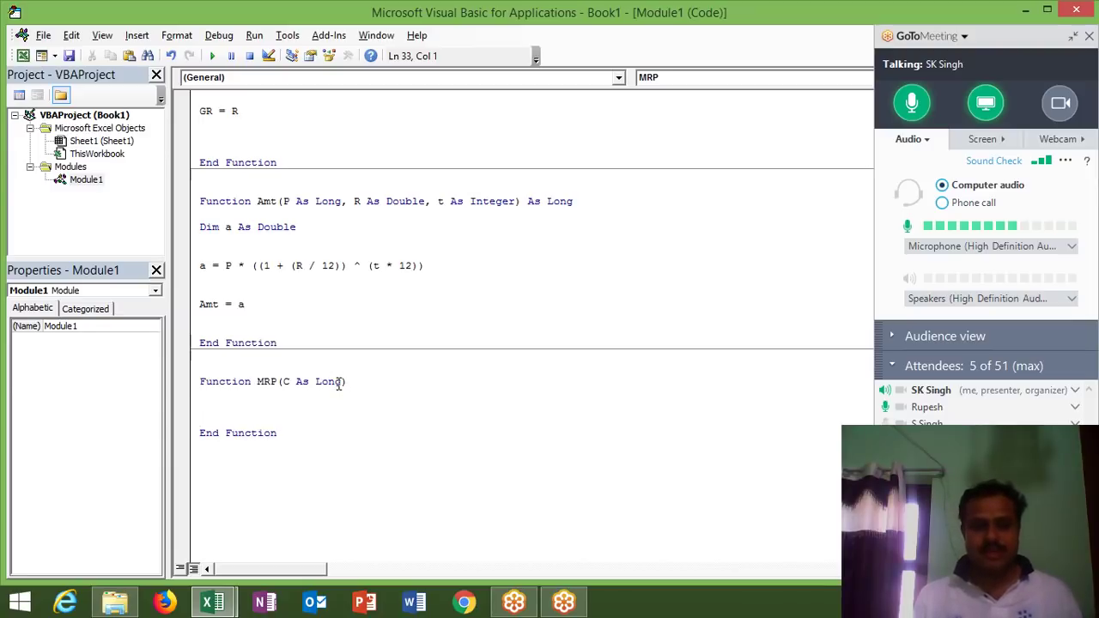
{"action": "left_click_drag", "start_coordinate": [278, 190], "coordinate": [329, 203]}
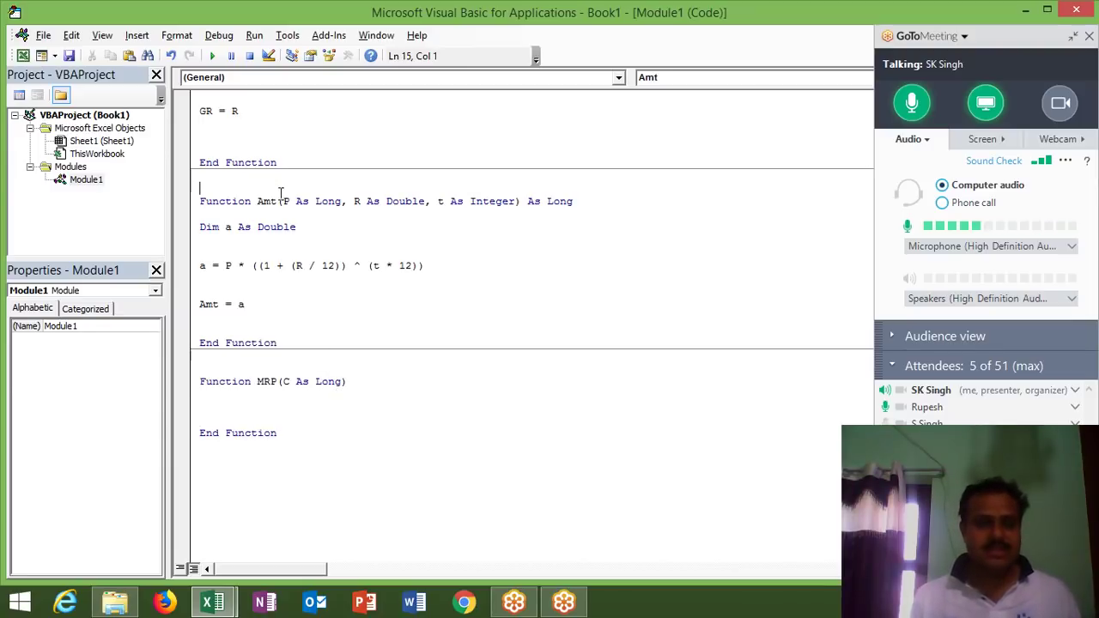
{"action": "left_click", "coordinate": [218, 399]}
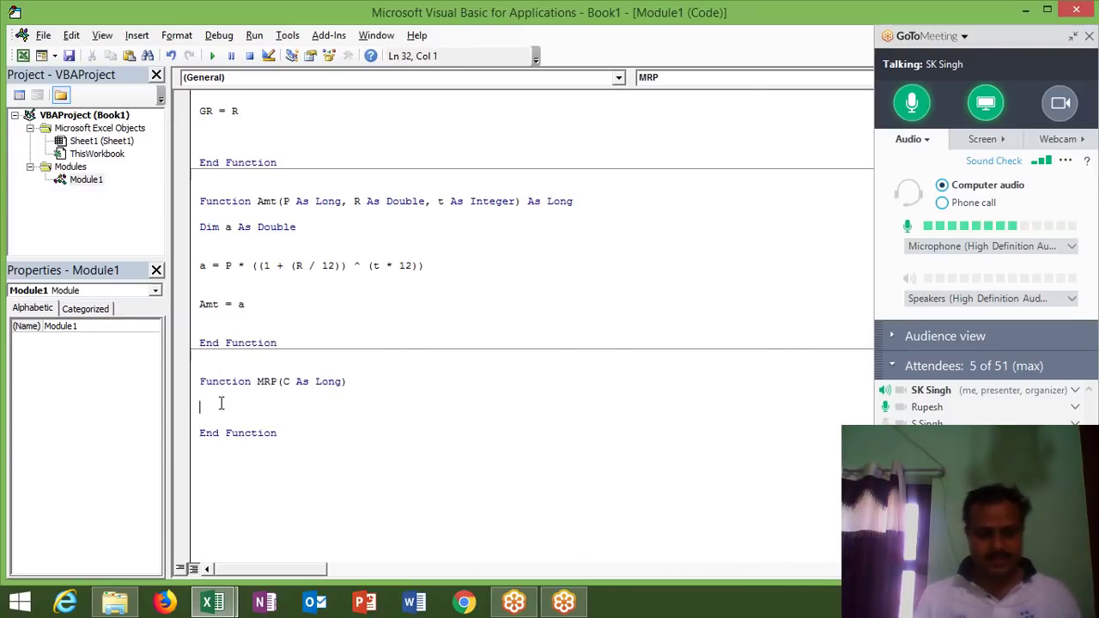
{"action": "key", "text": "Return"}
{"action": "key", "text": "Up"}
{"action": "type", "text": "d"}
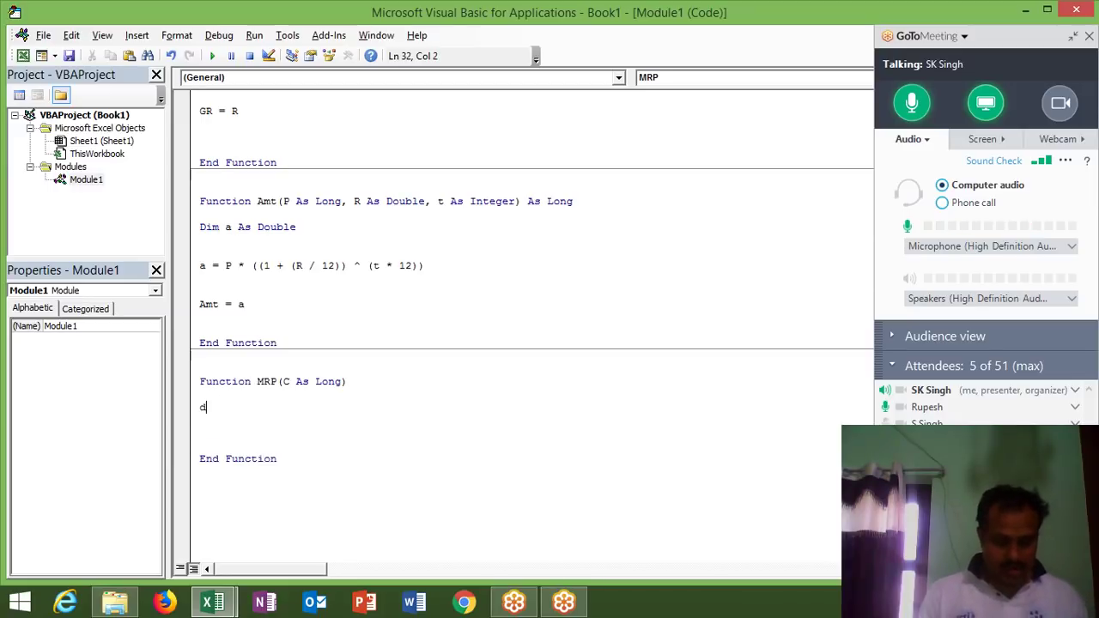
{"action": "type", "text": "im r as "}
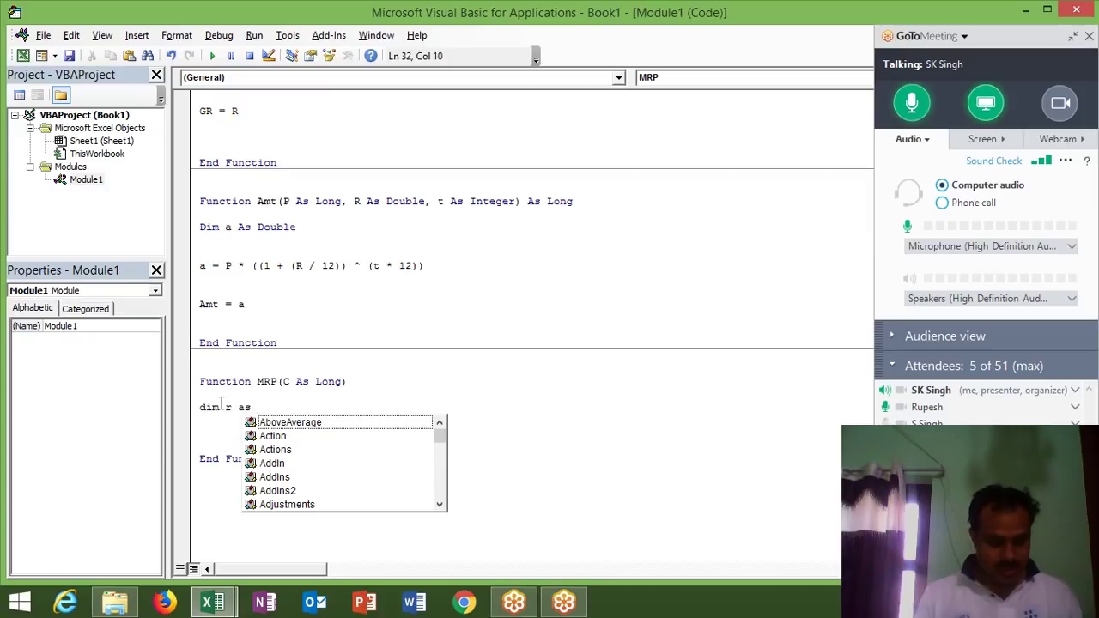
{"action": "type", "text": "dou"}
{"action": "key", "text": "Tab"}
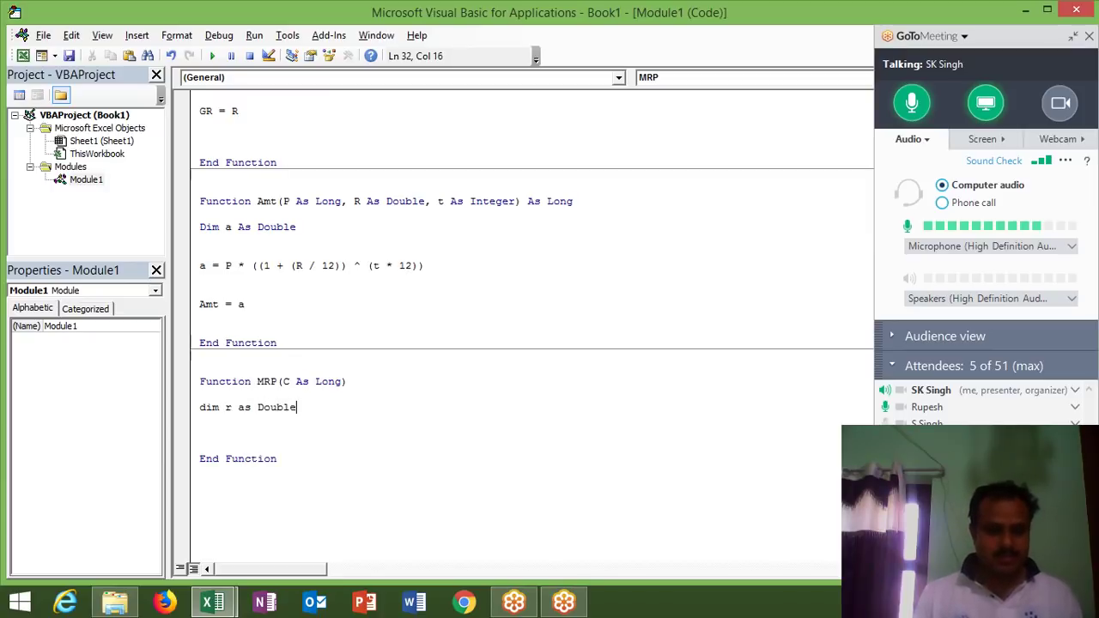
{"action": "key", "text": "Return"}
{"action": "key", "text": "Return"}
{"action": "key", "text": "Return"}
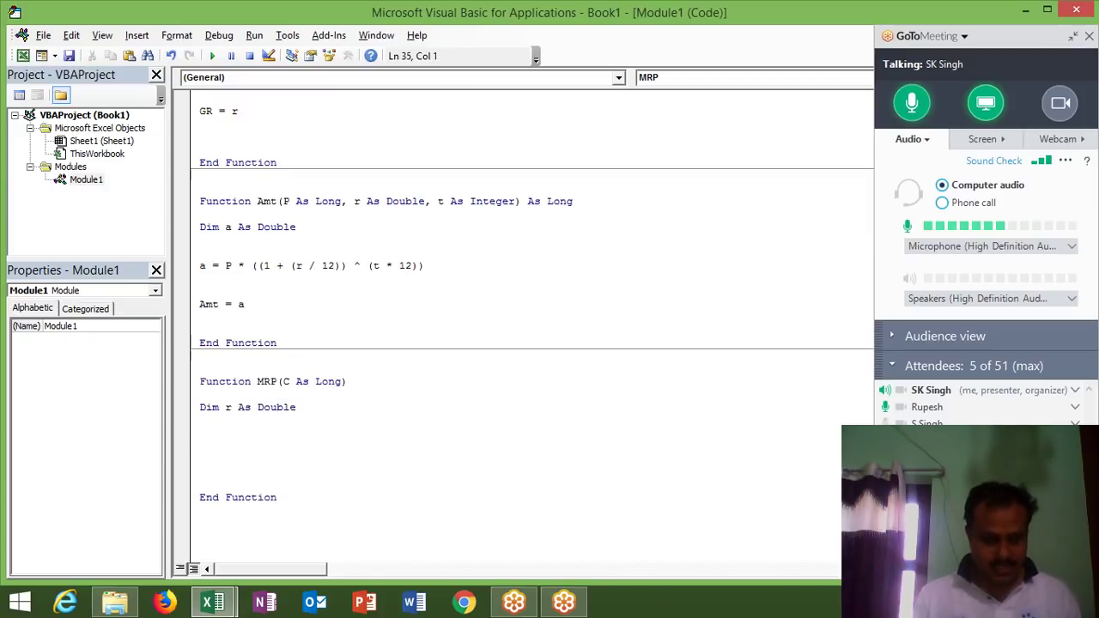
In MRP, set r = C, then add the 5% markup line r = r + (r * 0.05).
{"action": "type", "text": "r "}
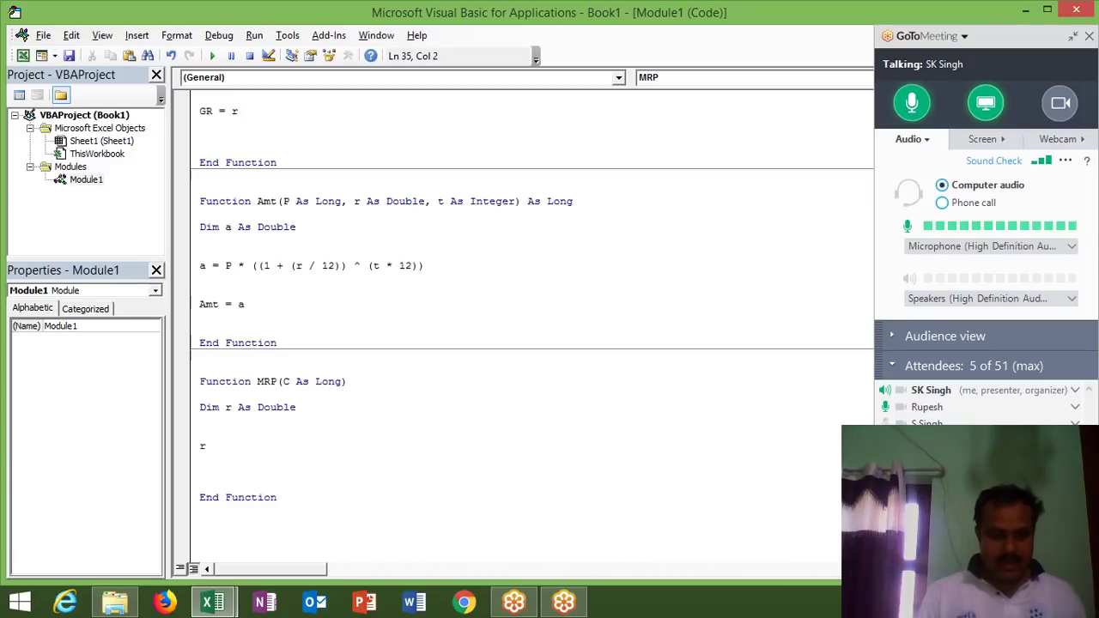
{"action": "type", "text": "= "}
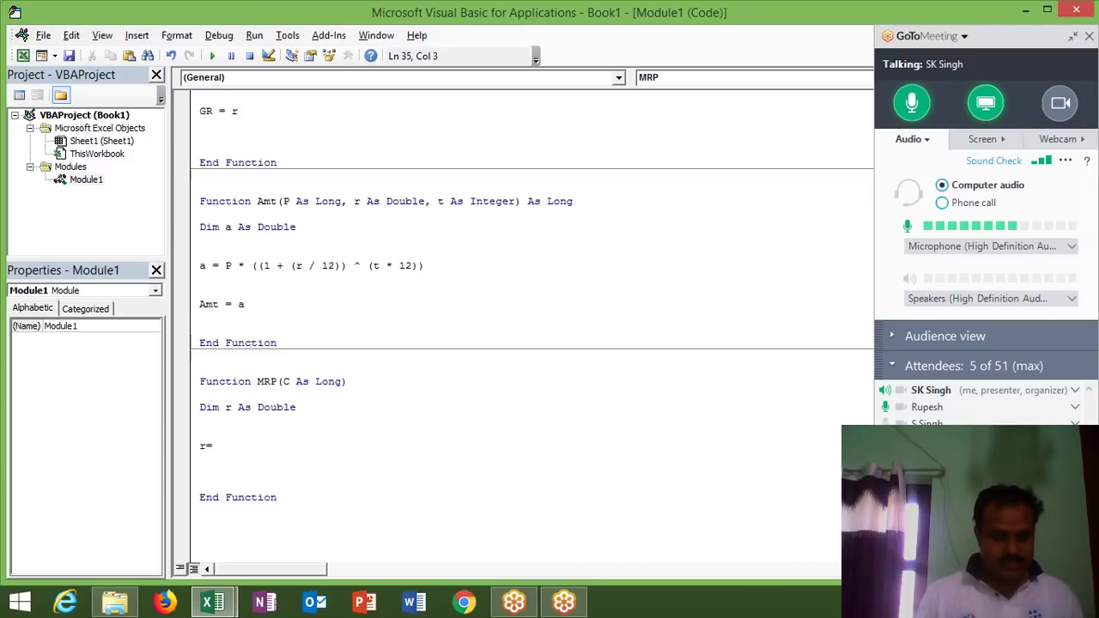
{"action": "type", "text": "C"}
{"action": "key", "text": "Return"}
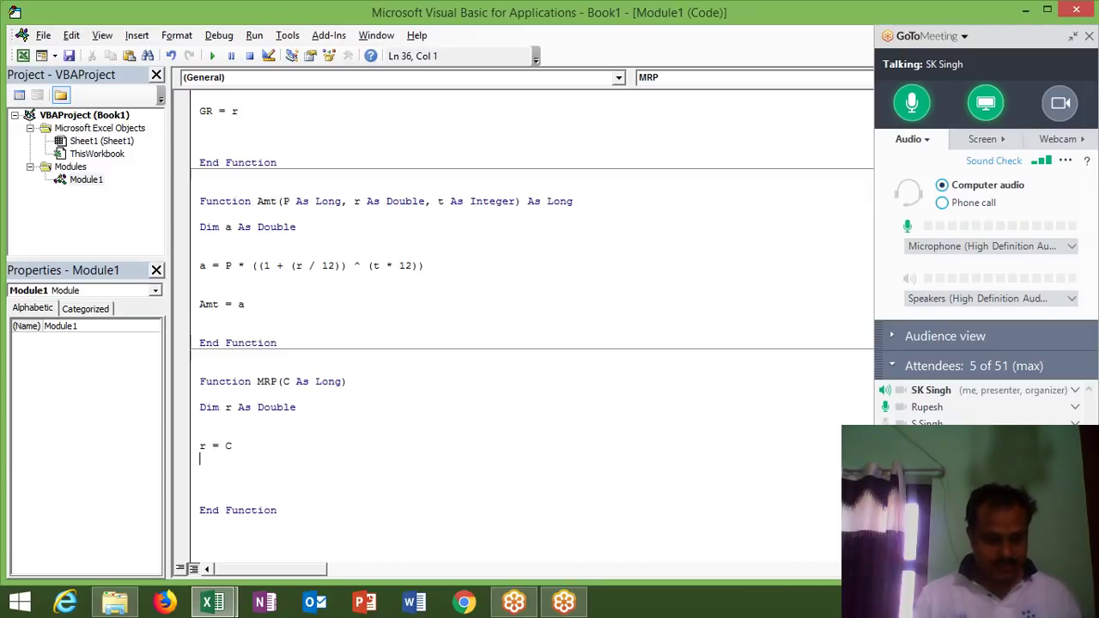
{"action": "type", "text": "r="}
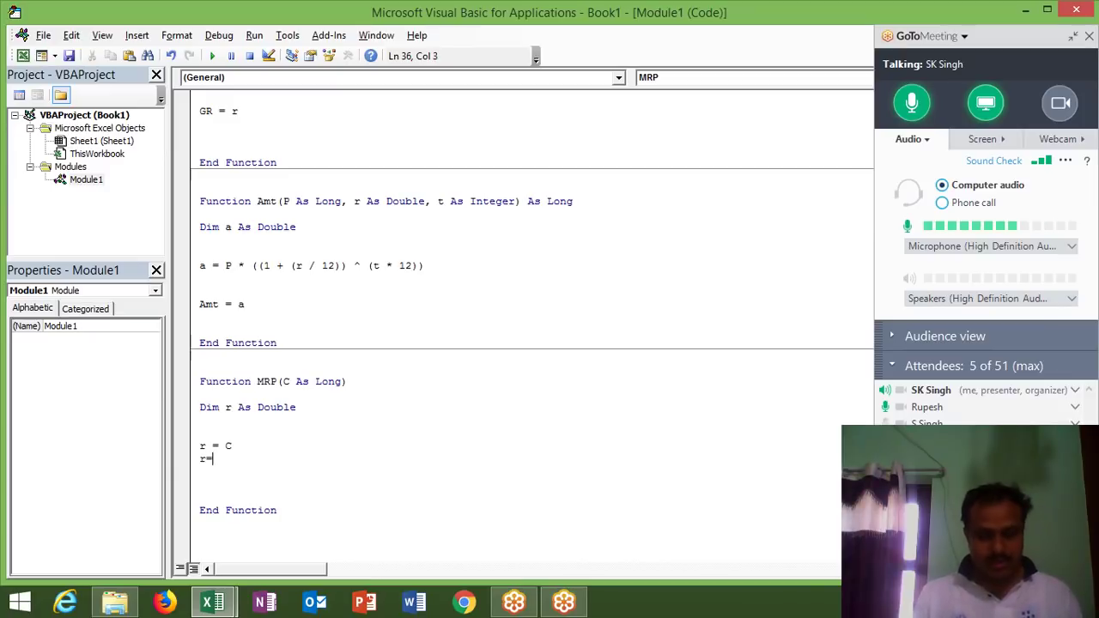
{"action": "type", "text": "r+("}
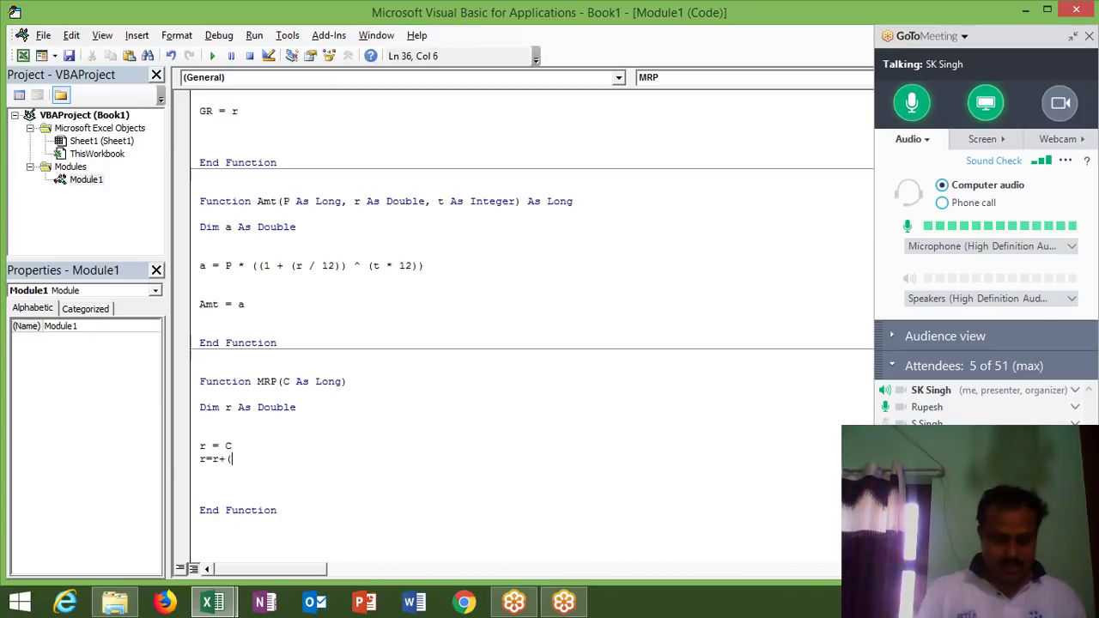
{"action": "type", "text": "r"}
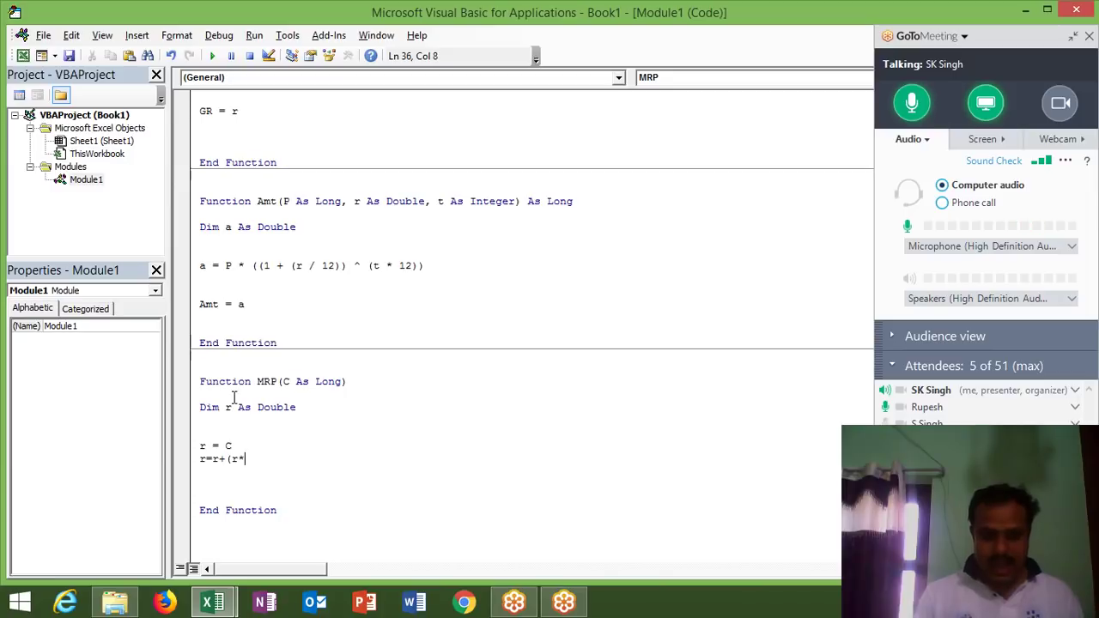
{"action": "type", "text": "*0.05"}
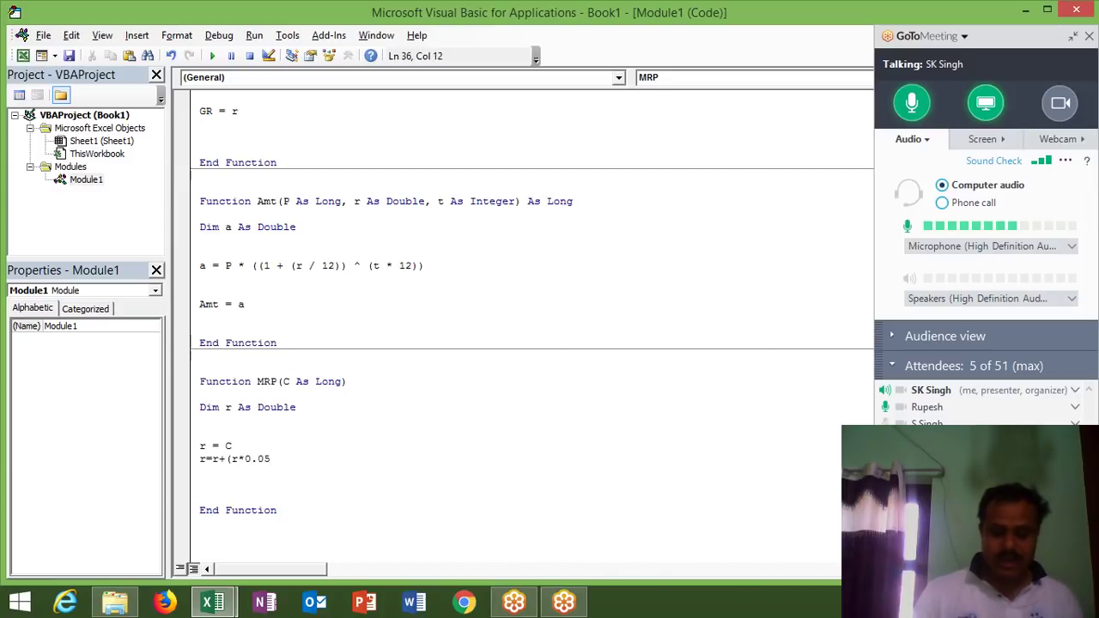
{"action": "key", "text": "Return"}
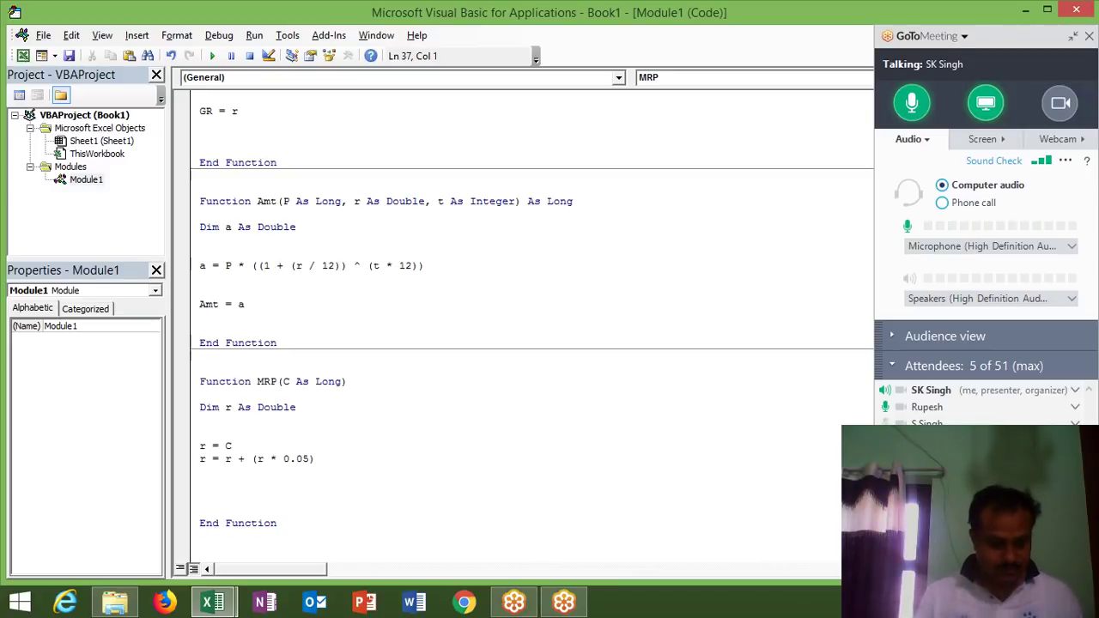
Duplicate the markup line and change the copies' rates to 0.1, 0.15 and 0.2.
{"action": "key", "text": "shift+Up"}
{"action": "key", "text": "ctrl+c"}
{"action": "key", "text": "ctrl+v"}
{"action": "key", "text": "ctrl+v"}
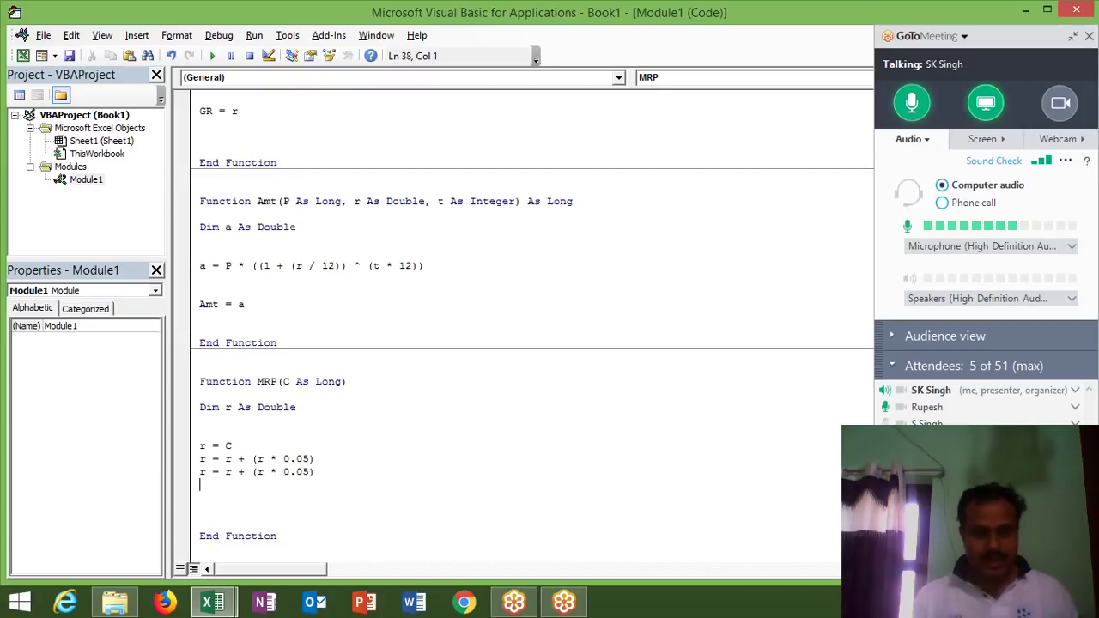
{"action": "key", "text": "ctrl+v"}
{"action": "key", "text": "ctrl+v"}
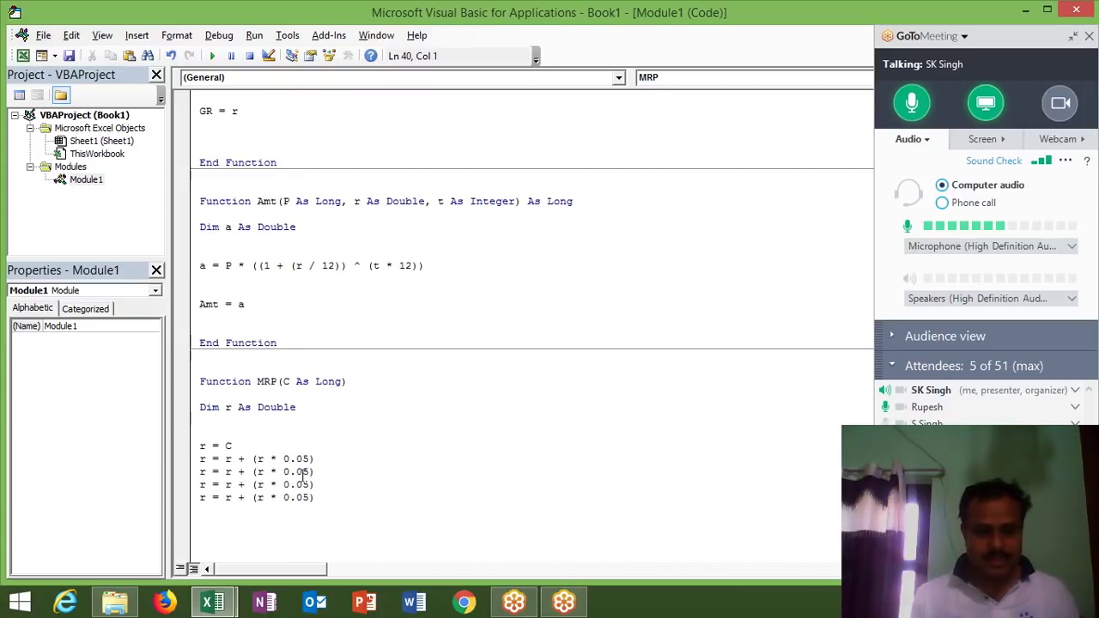
{"action": "key", "text": "Delete"}
{"action": "key", "text": "BackSpace"}
{"action": "type", "text": "10"}
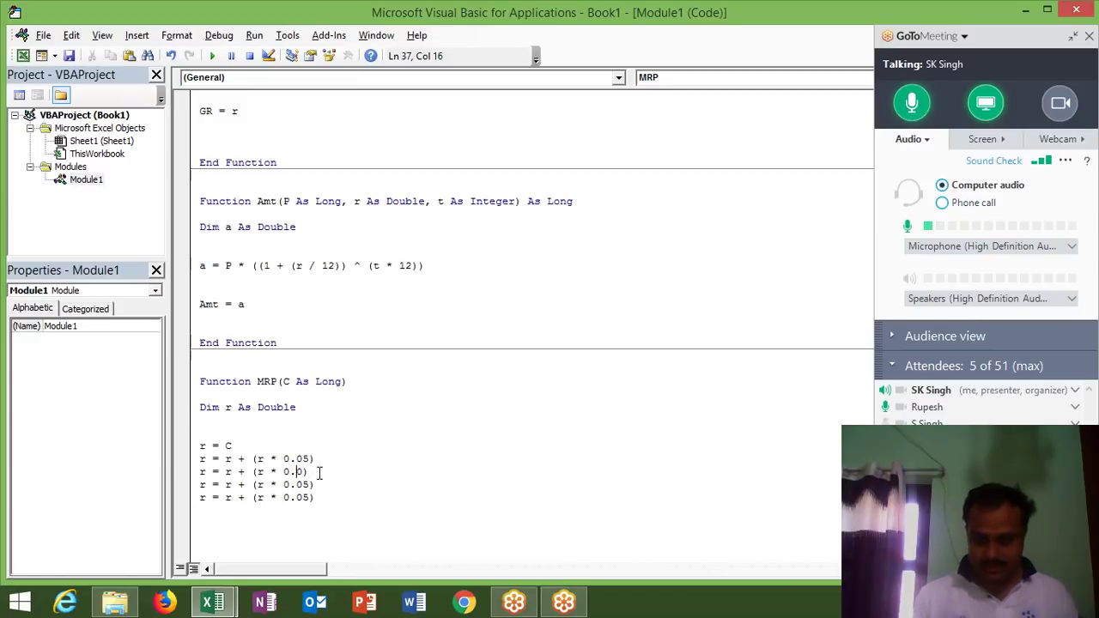
{"action": "key", "text": "Down"}
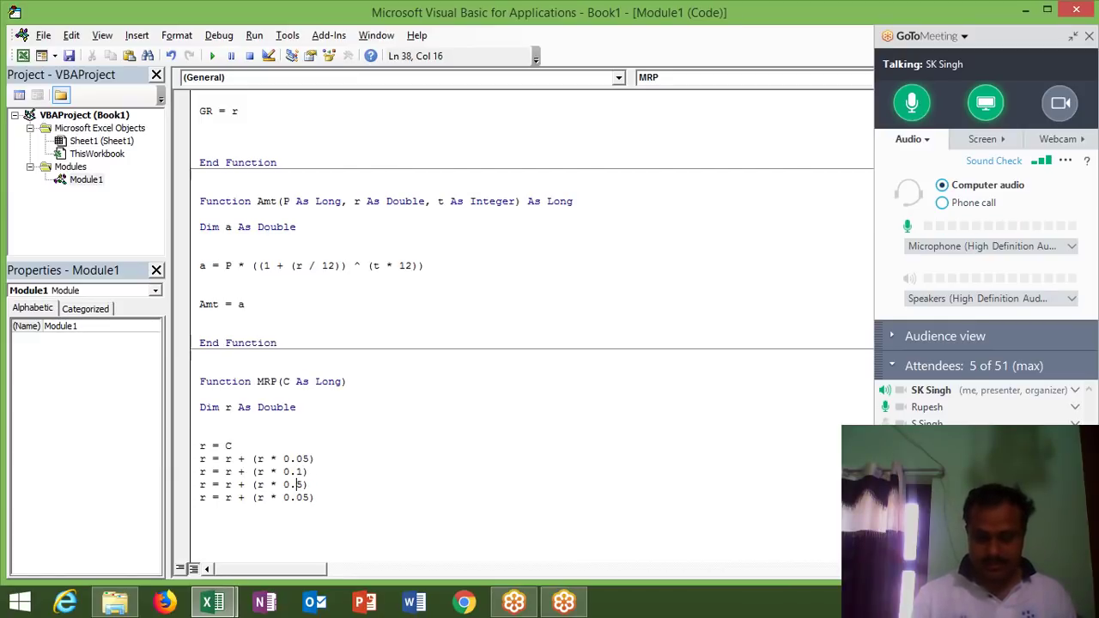
{"action": "key", "text": "Down"}
{"action": "key", "text": "BackSpace"}
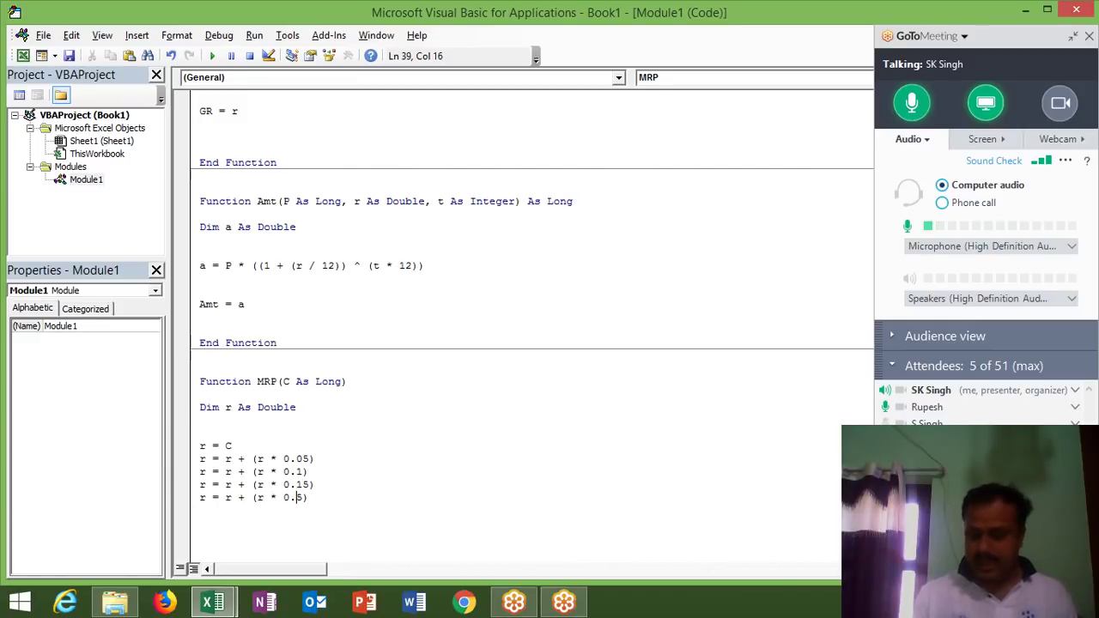
{"action": "type", "text": "2"}
Add MRP = r below the markups, declare MRP As Long, and return to Excel.
{"action": "scroll", "coordinate": [319, 464], "scroll_direction": "down", "scroll_amount": 3}
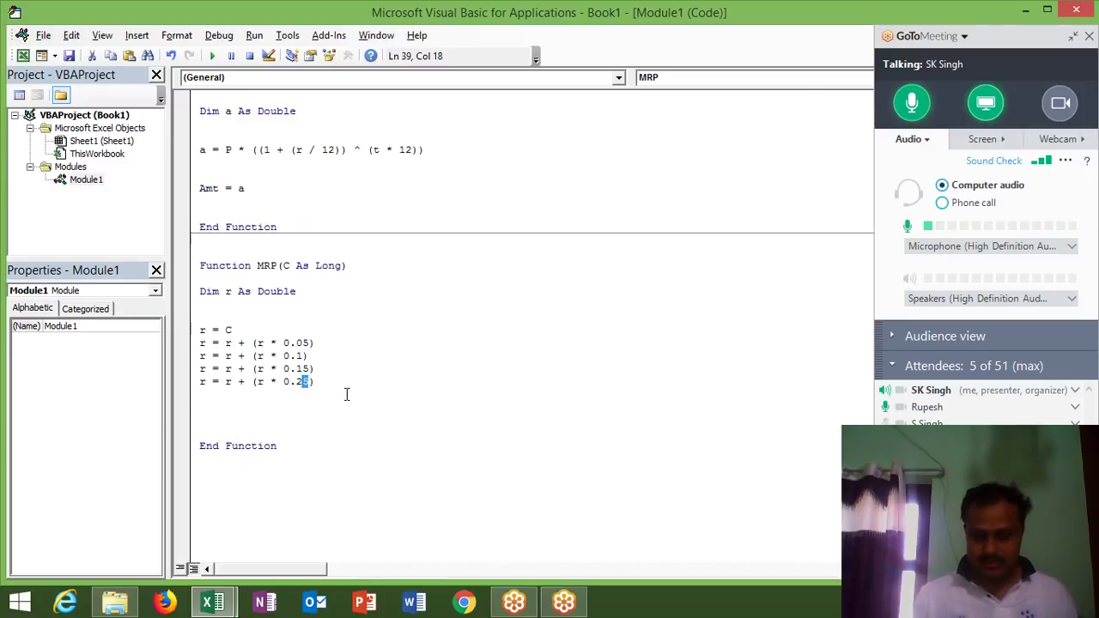
{"action": "left_click", "coordinate": [279, 417]}
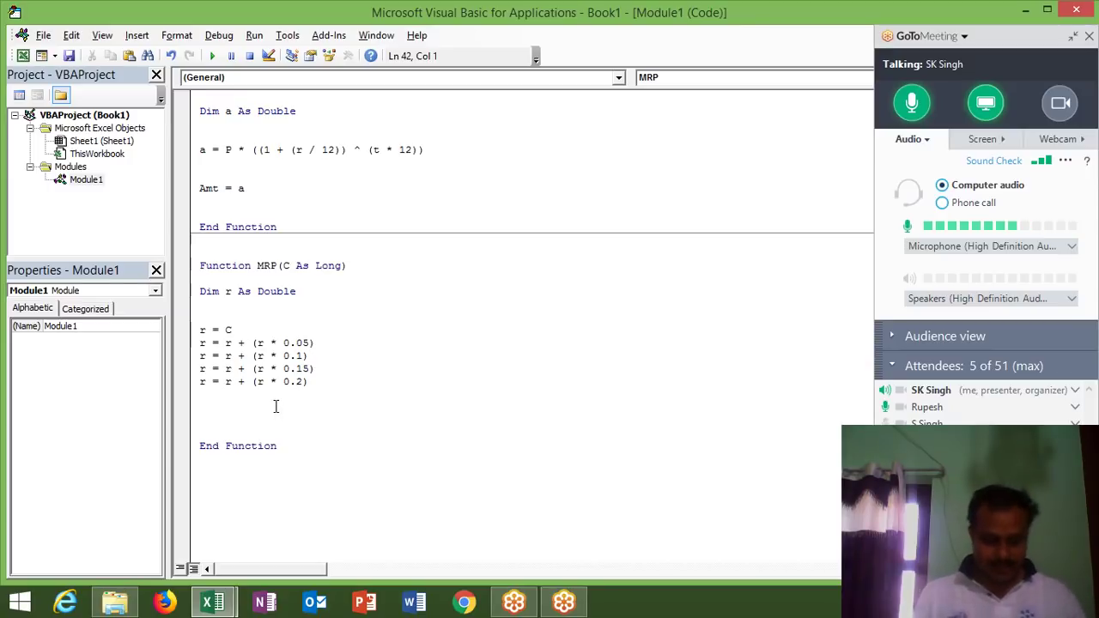
{"action": "type", "text": "MRP"}
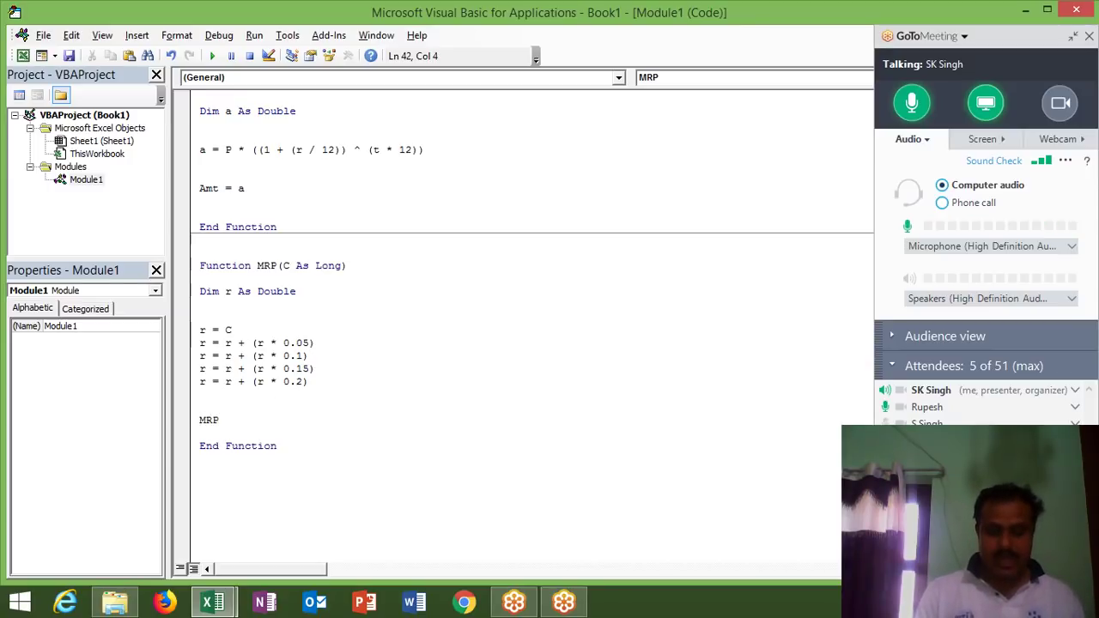
{"action": "type", "text": "=r"}
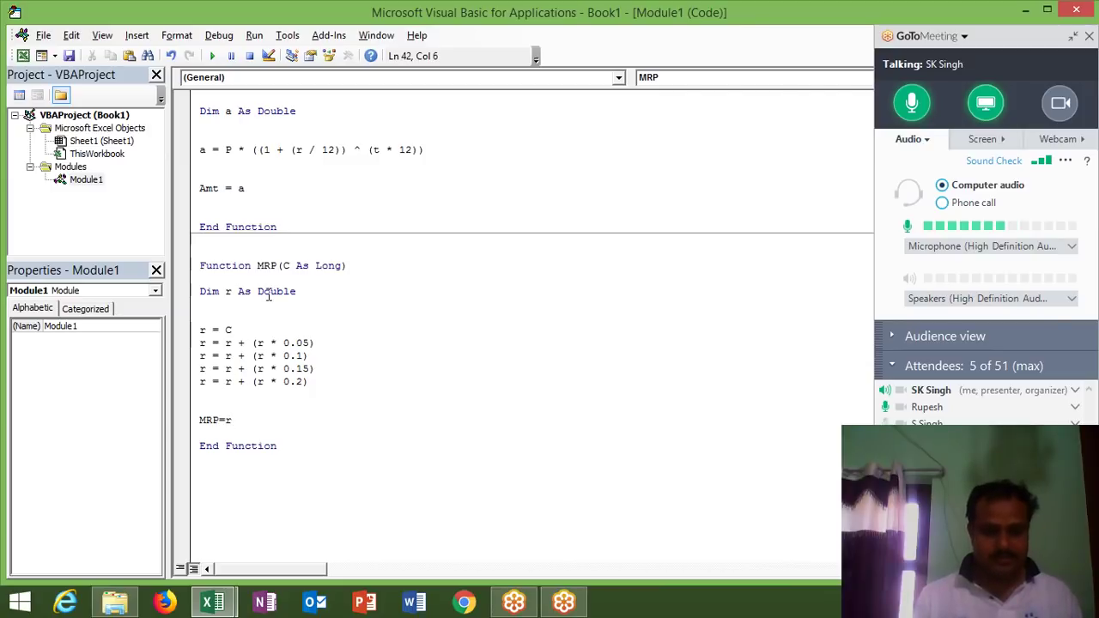
{"action": "left_click", "coordinate": [354, 364]}
{"action": "type", "text": "as"}
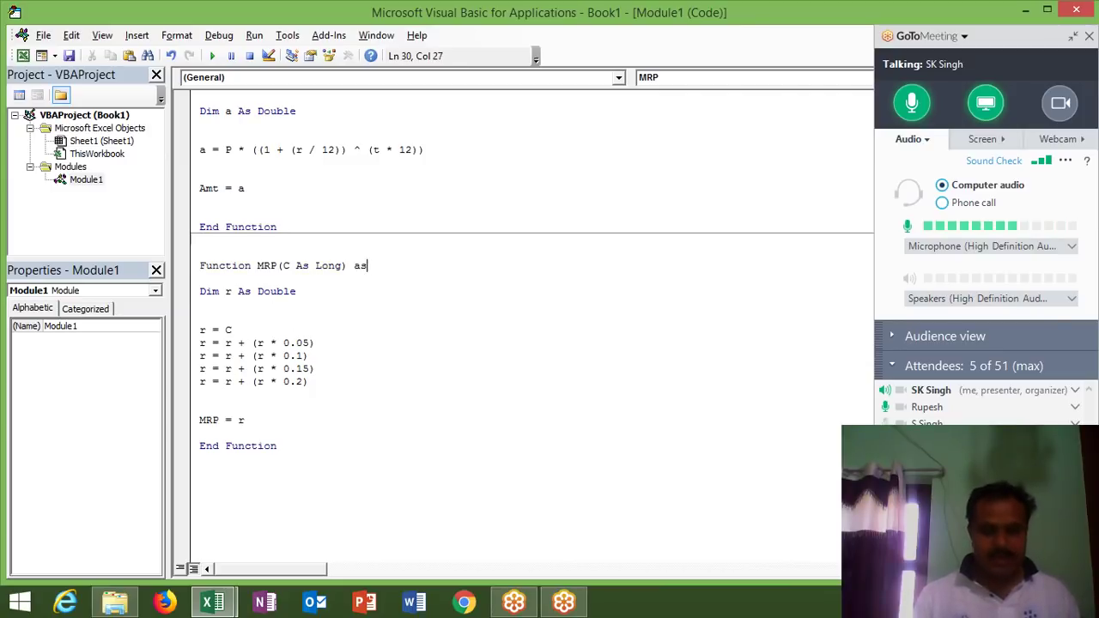
{"action": "type", "text": " lon"}
{"action": "key", "text": "Tab"}
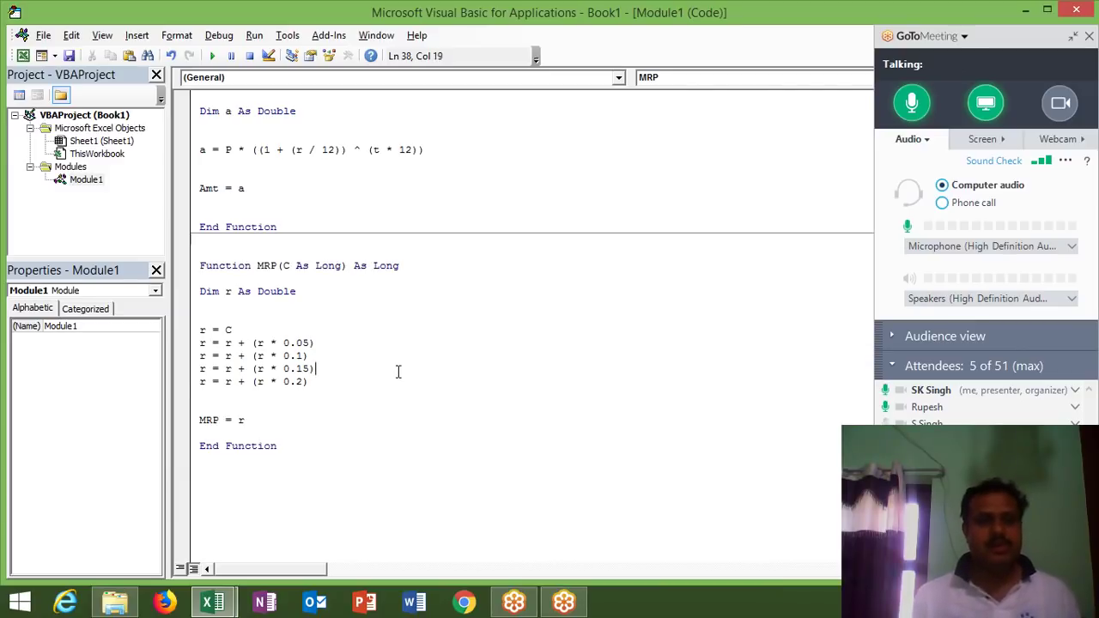
{"action": "key", "text": "alt+F11"}
Enter a first =mrp() formula in B15 using the adjacent cell as its argument.
{"action": "type", "text": "=m"}
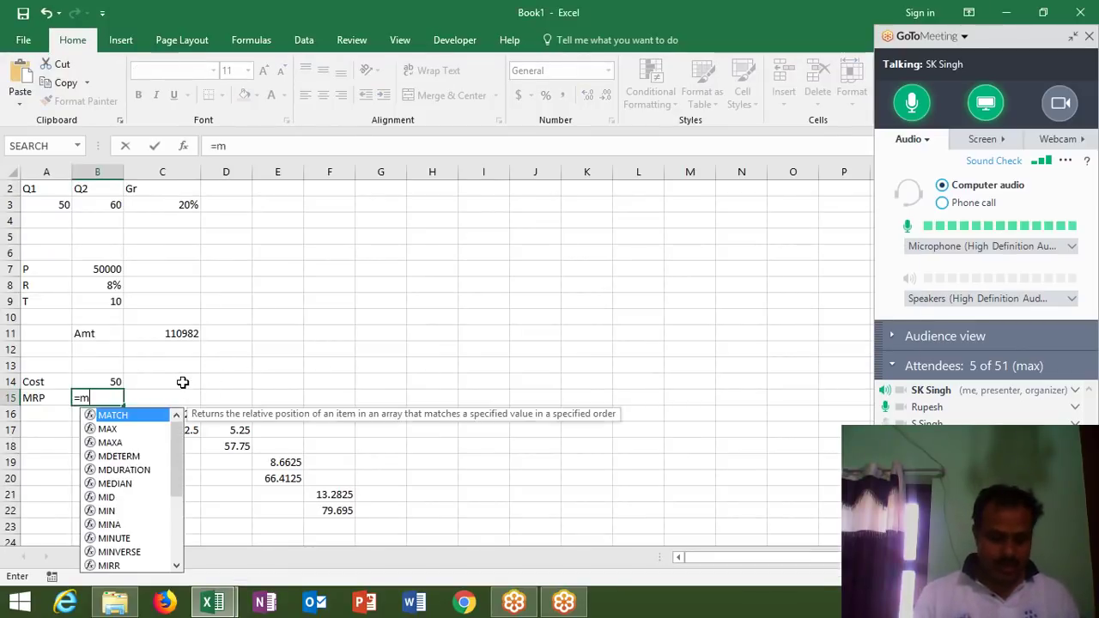
{"action": "type", "text": "rp("}
{"action": "key", "text": "Left"}
{"action": "type", "text": ")"}
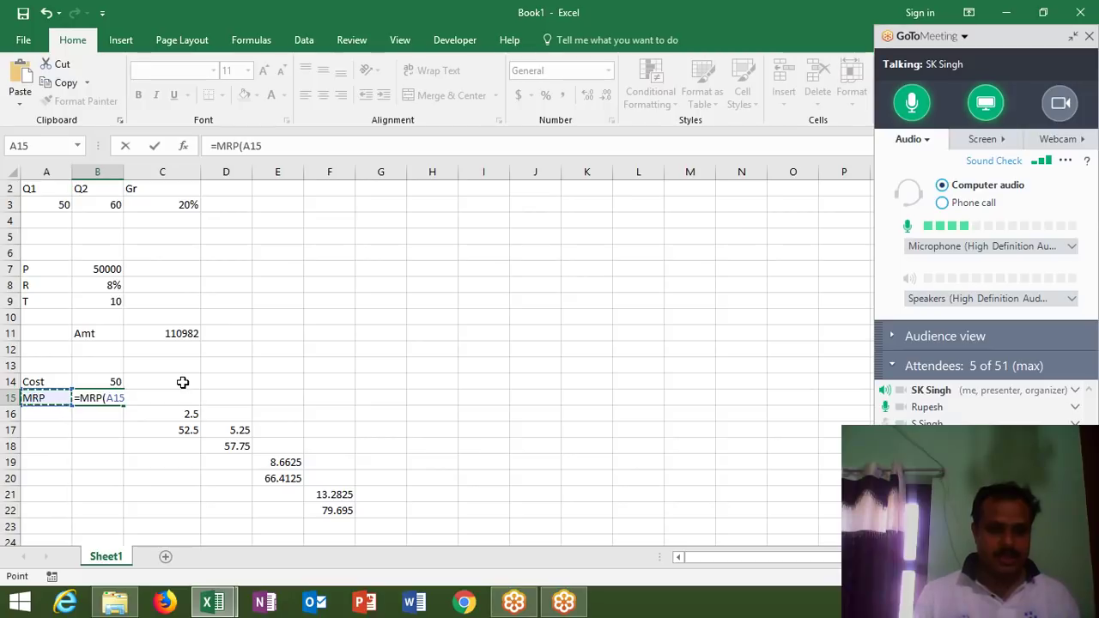
{"action": "key", "text": "Return"}
{"action": "key", "text": "Up"}
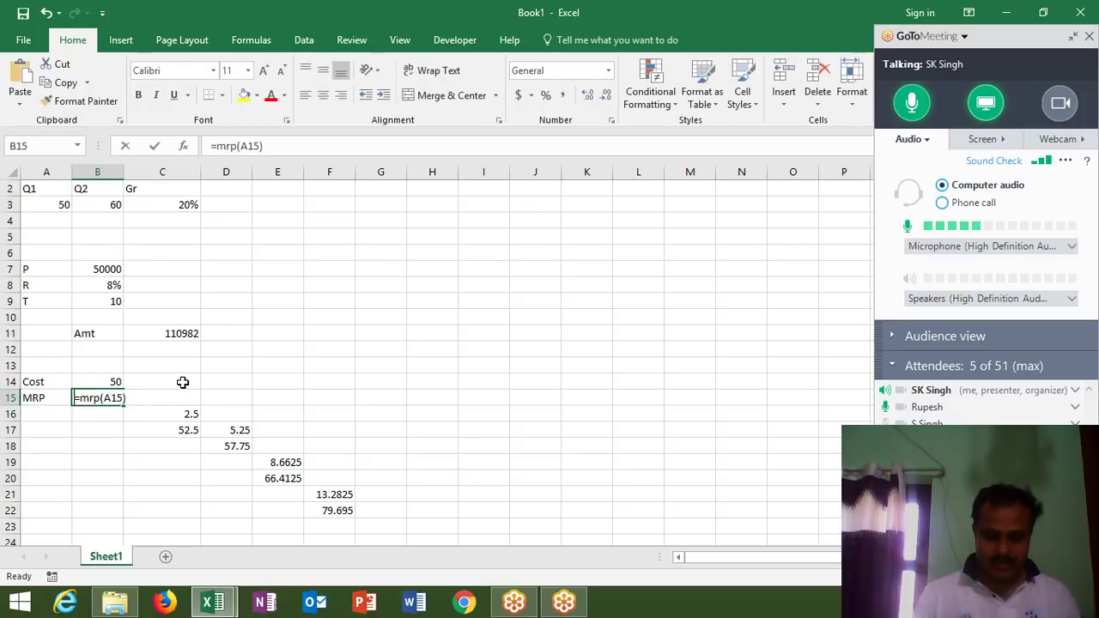
Re-enter B15 as =MRP(B14) so it shows 80 for the cost of 50.
{"action": "type", "text": "=mrp"}
{"action": "key", "text": "Tab"}
{"action": "key", "text": "Up"}
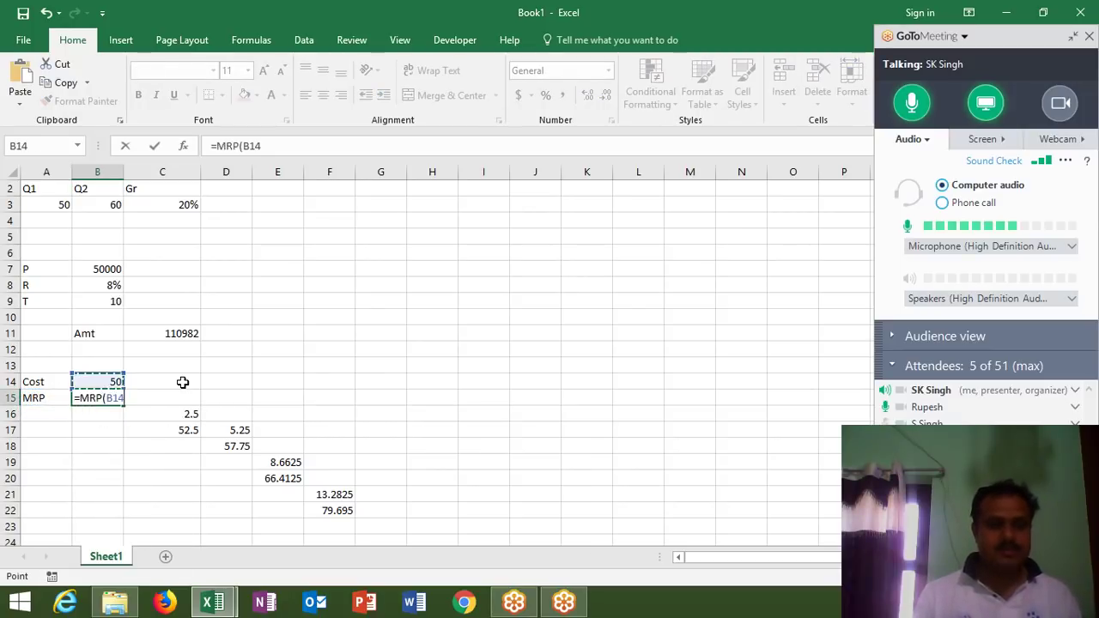
{"action": "type", "text": ")"}
{"action": "key", "text": "Return"}
{"action": "key", "text": "Up"}
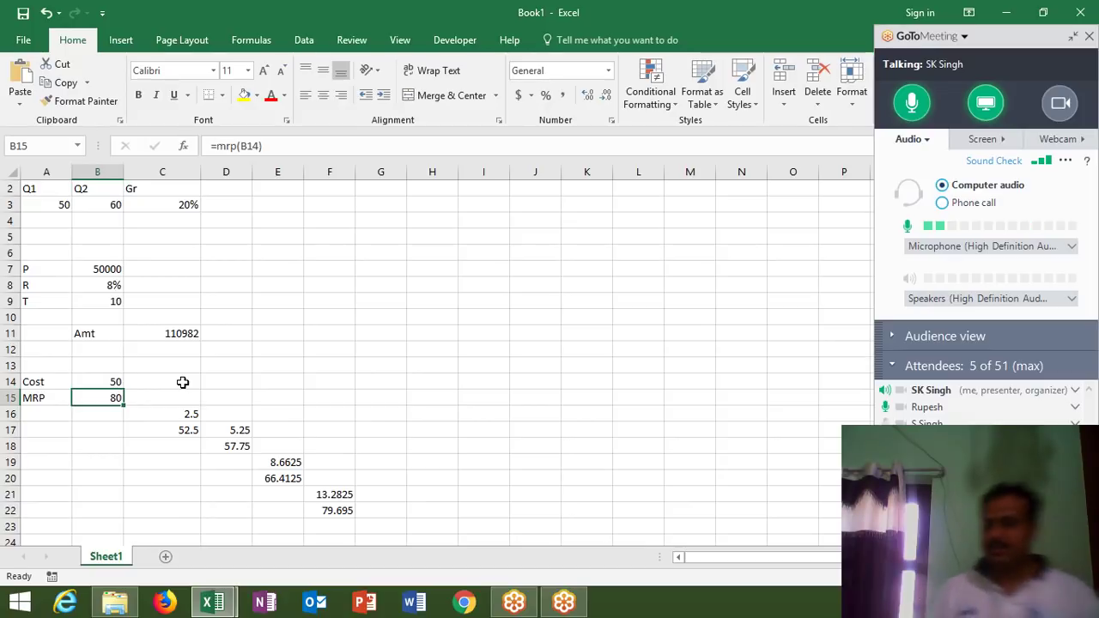
Back in the VBA editor, select all of Module1's GR, Amt and MRP code, then launch Chrome.
{"action": "key", "text": "alt+F11"}
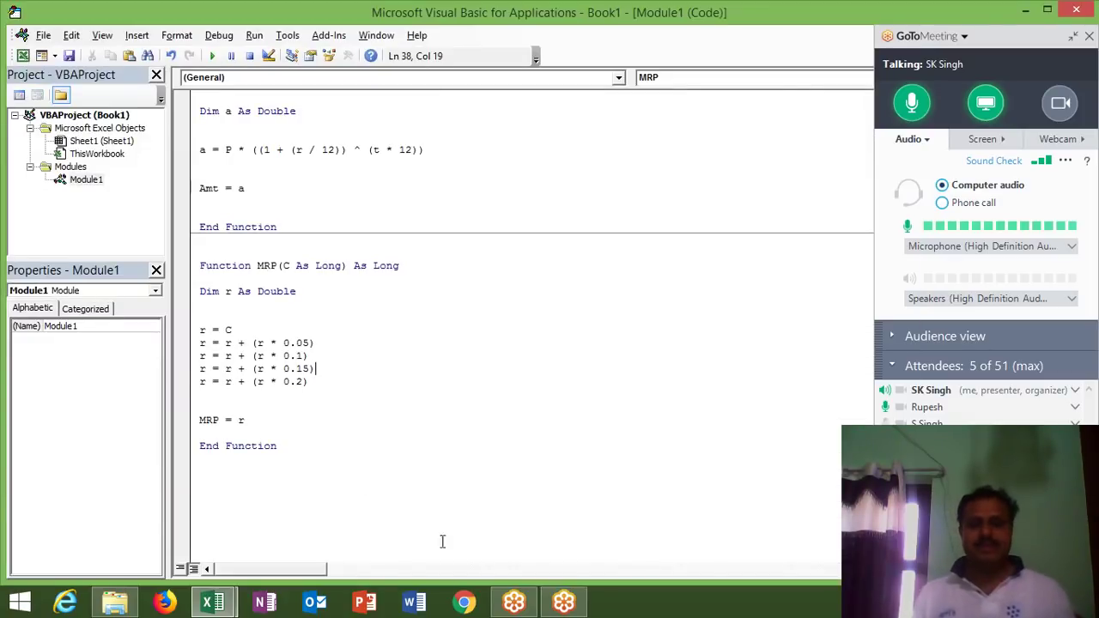
{"action": "scroll", "coordinate": [441, 539], "scroll_direction": "up", "scroll_amount": 1}
{"action": "scroll", "coordinate": [421, 456], "scroll_direction": "up", "scroll_amount": 1}
{"action": "scroll", "coordinate": [413, 480], "scroll_direction": "up", "scroll_amount": 2}
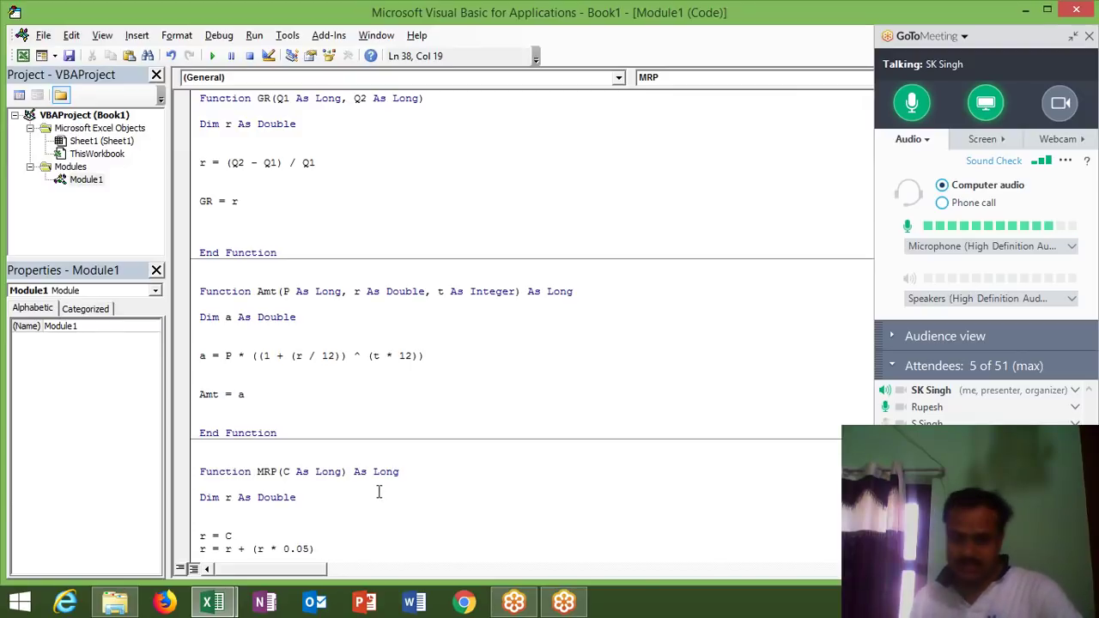
{"action": "scroll", "coordinate": [377, 480], "scroll_direction": "down", "scroll_amount": 1}
{"action": "scroll", "coordinate": [376, 473], "scroll_direction": "down", "scroll_amount": 4}
{"action": "left_click_drag", "start_coordinate": [361, 493], "coordinate": [86, 83]}
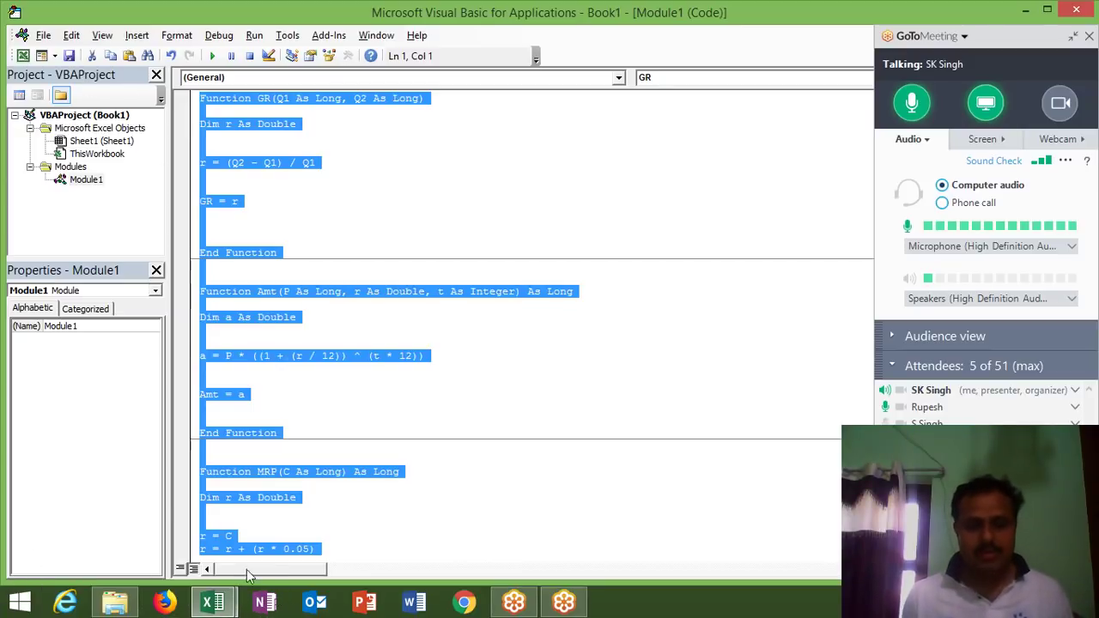
{"action": "left_click", "coordinate": [449, 607]}
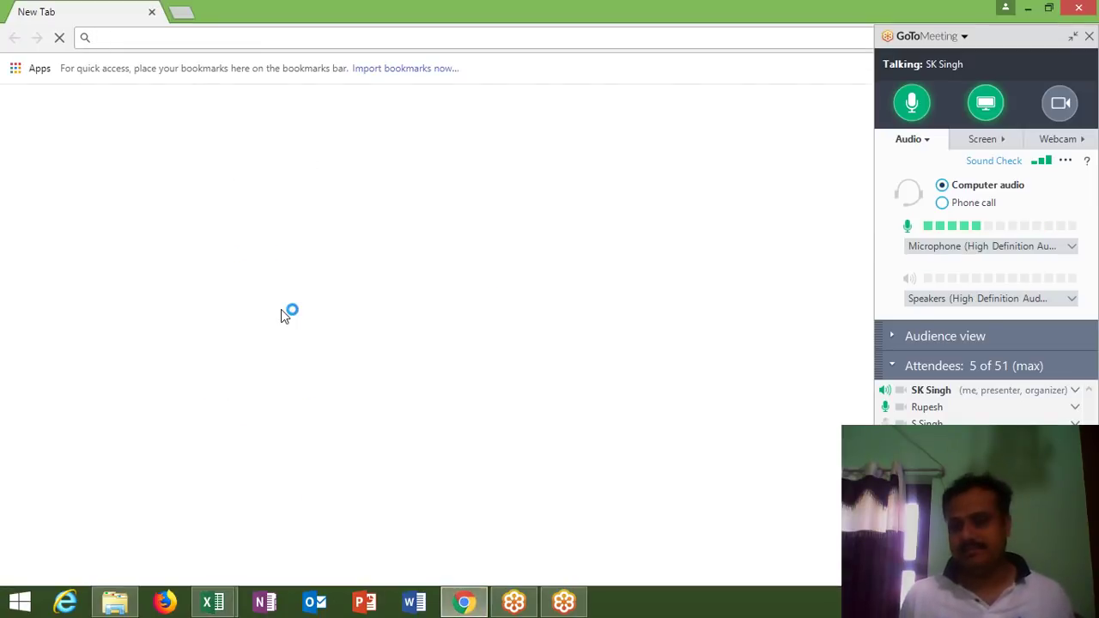
Load Gmail, shrink the meeting controls to a compact bar, and open Sent mail.
{"action": "type", "text": "gmail.com"}
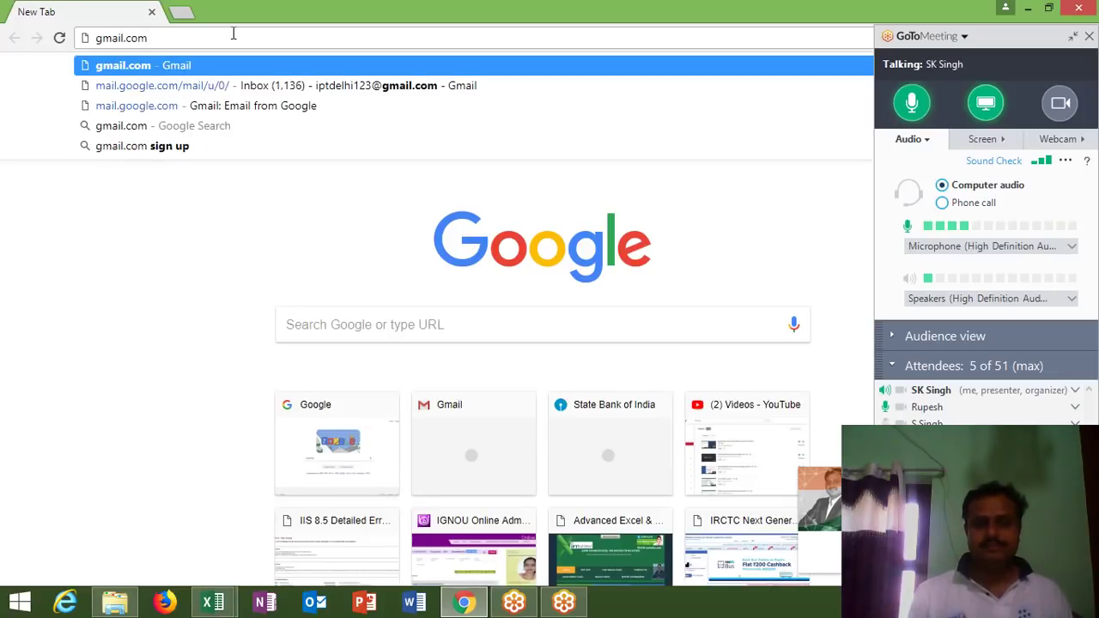
{"action": "key", "text": "Return"}
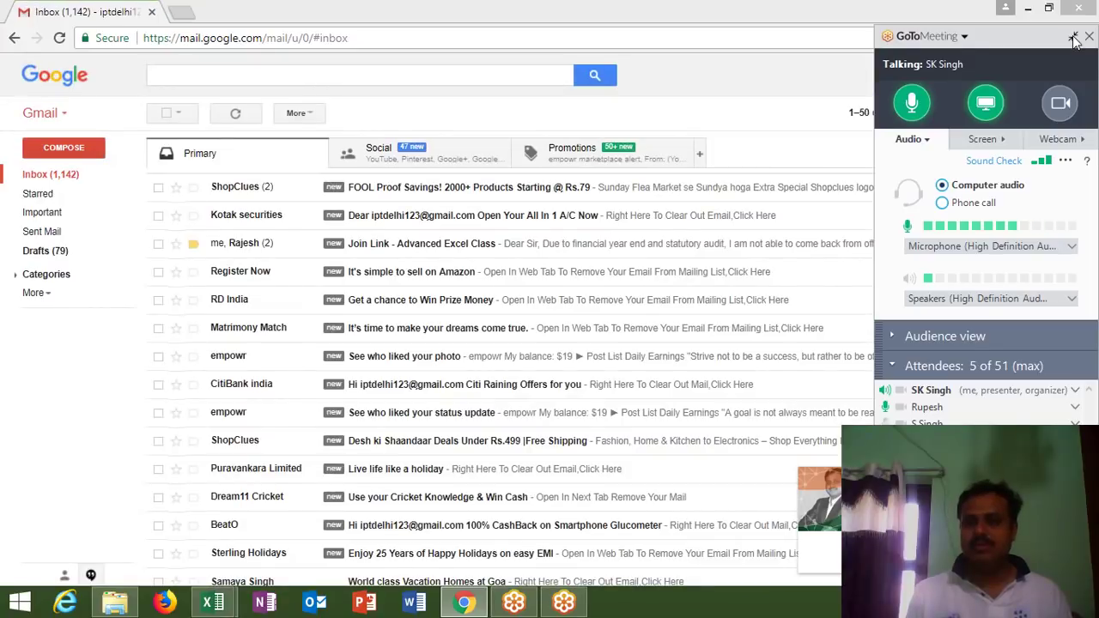
{"action": "left_click", "coordinate": [1073, 38]}
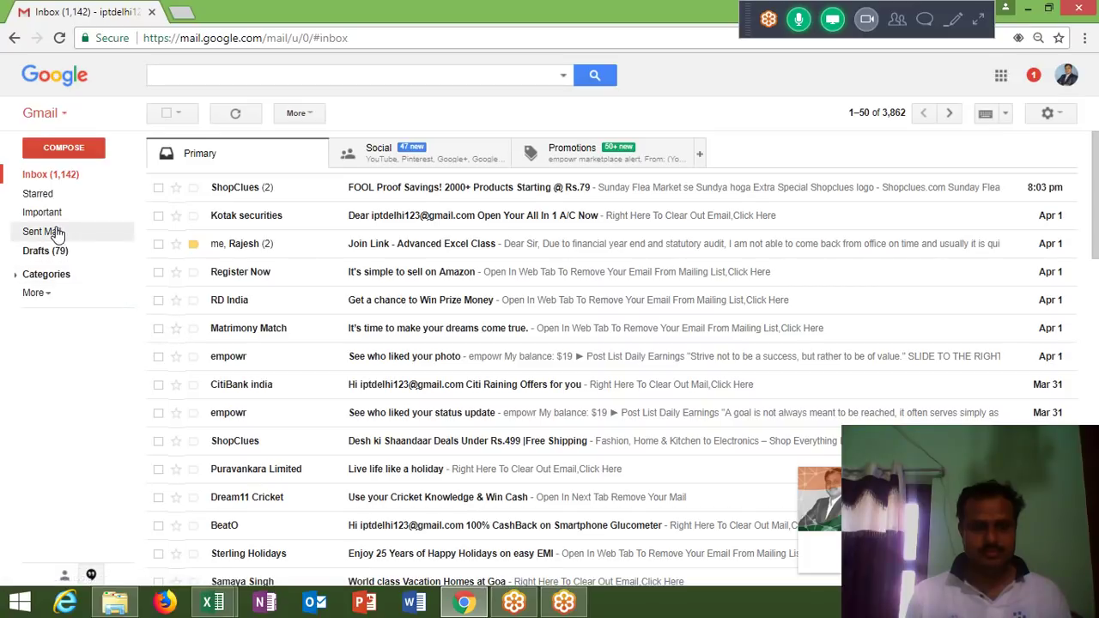
{"action": "left_click", "coordinate": [57, 234]}
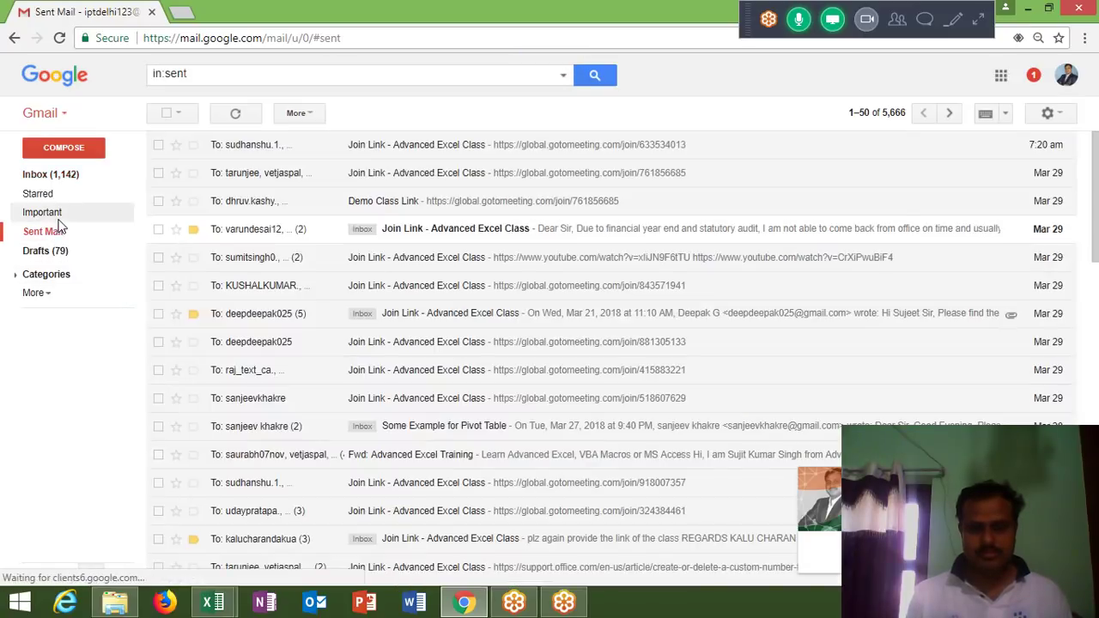
Reply-all to 'Join Link - Advanced Excel Class' with the pasted VBA code, then show the desktop.
{"action": "left_click", "coordinate": [311, 148]}
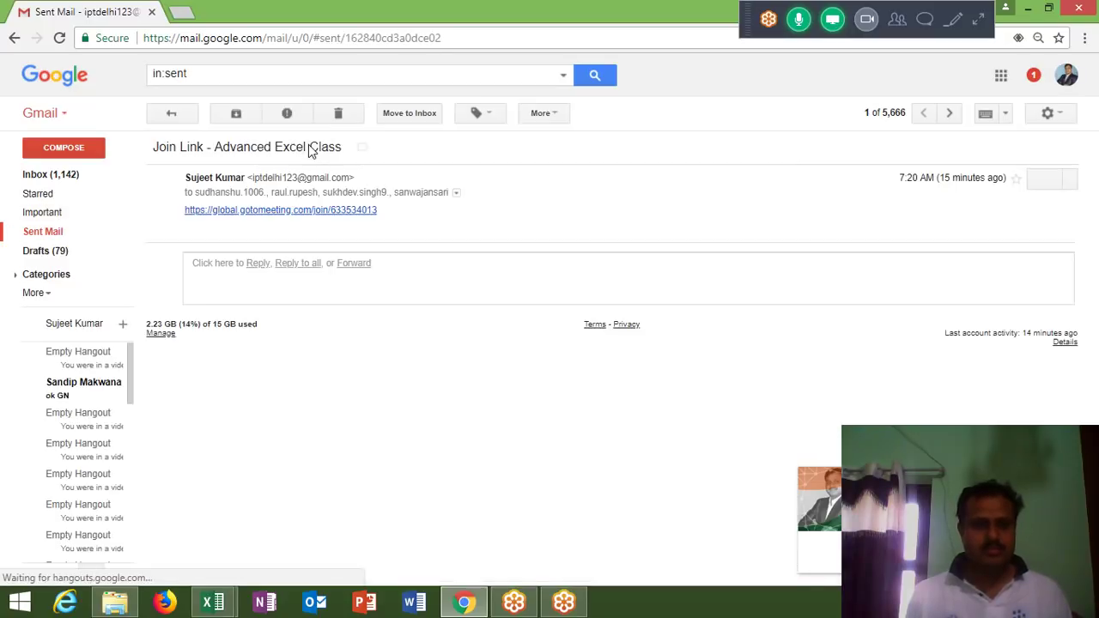
{"action": "left_click", "coordinate": [293, 265]}
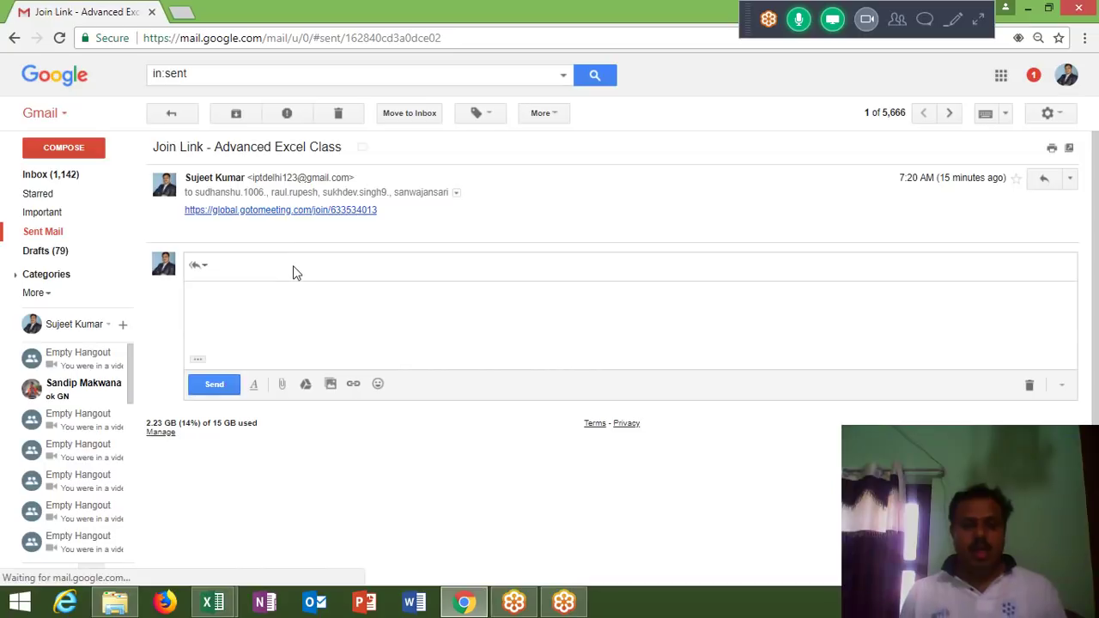
{"action": "key", "text": "ctrl+v"}
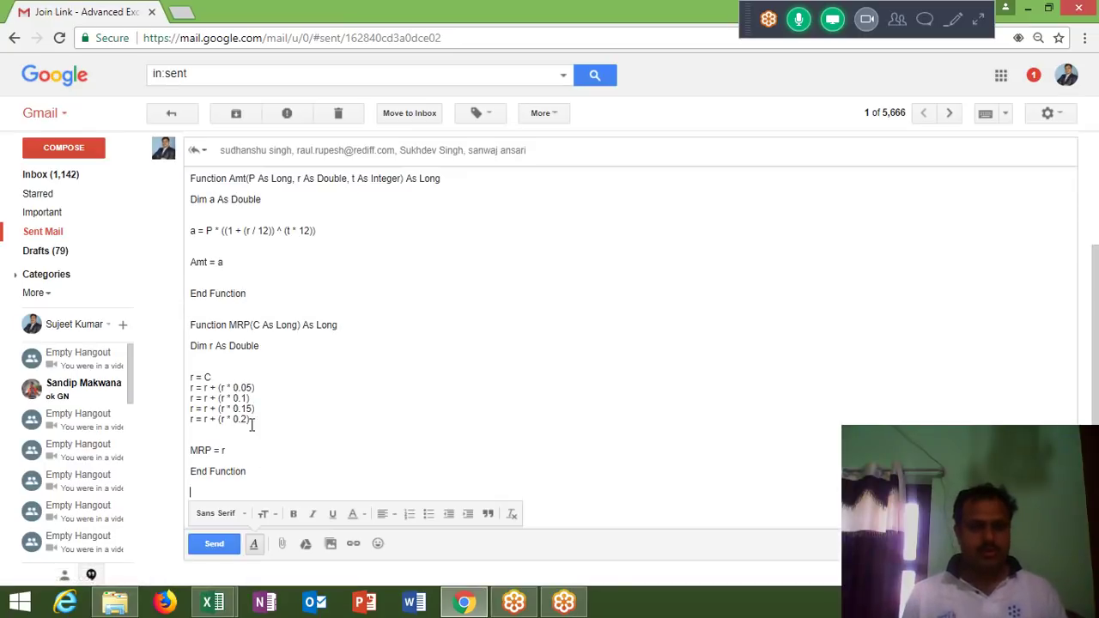
{"action": "left_click", "coordinate": [215, 545]}
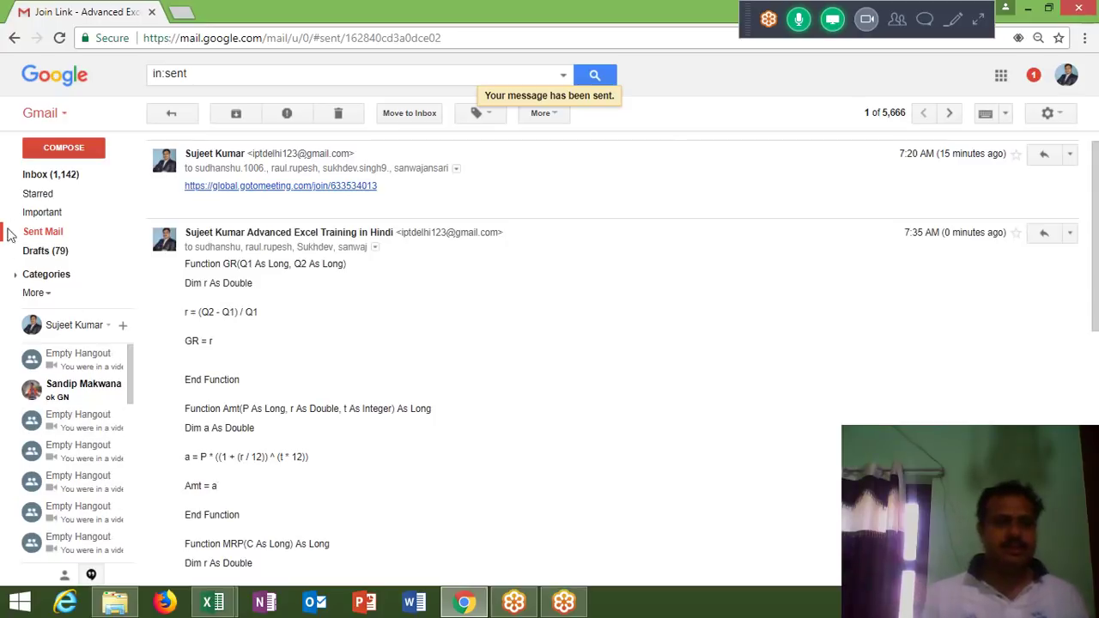
{"action": "left_click", "coordinate": [35, 176]}
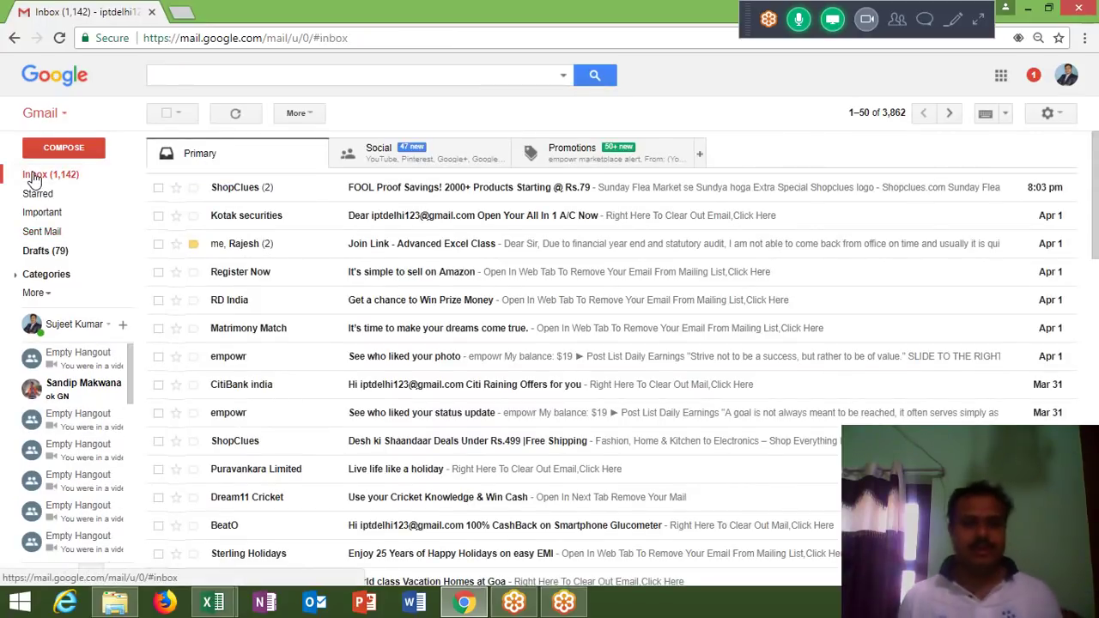
{"action": "key", "text": "super+d"}
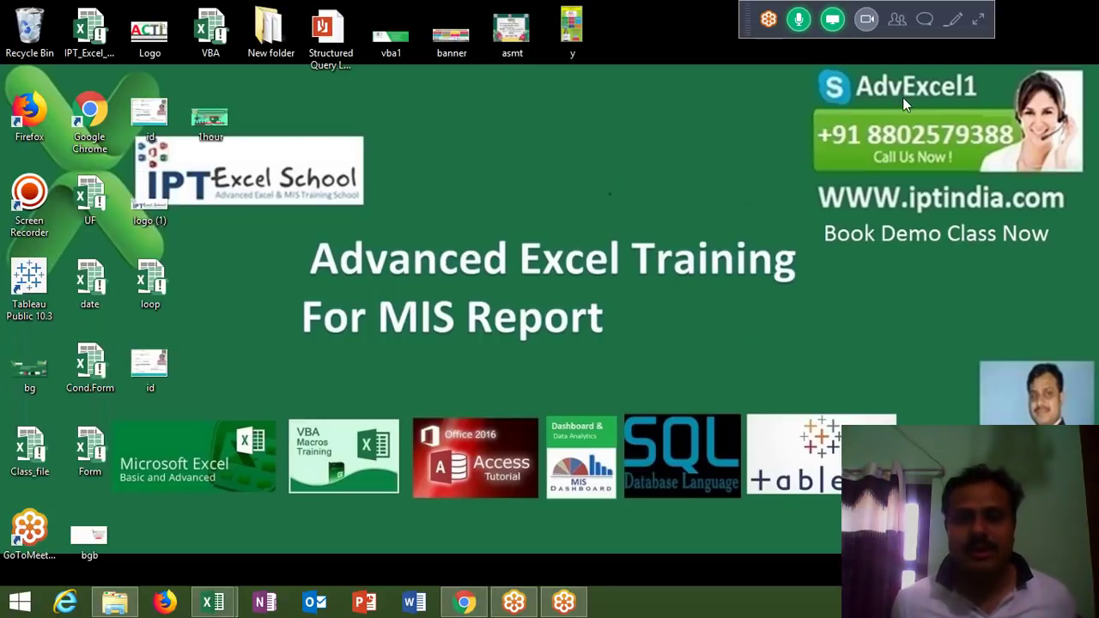
Expand the GoToMeeting toolbar into the full panel with audio settings and attendees.
{"action": "left_click", "coordinate": [976, 21]}
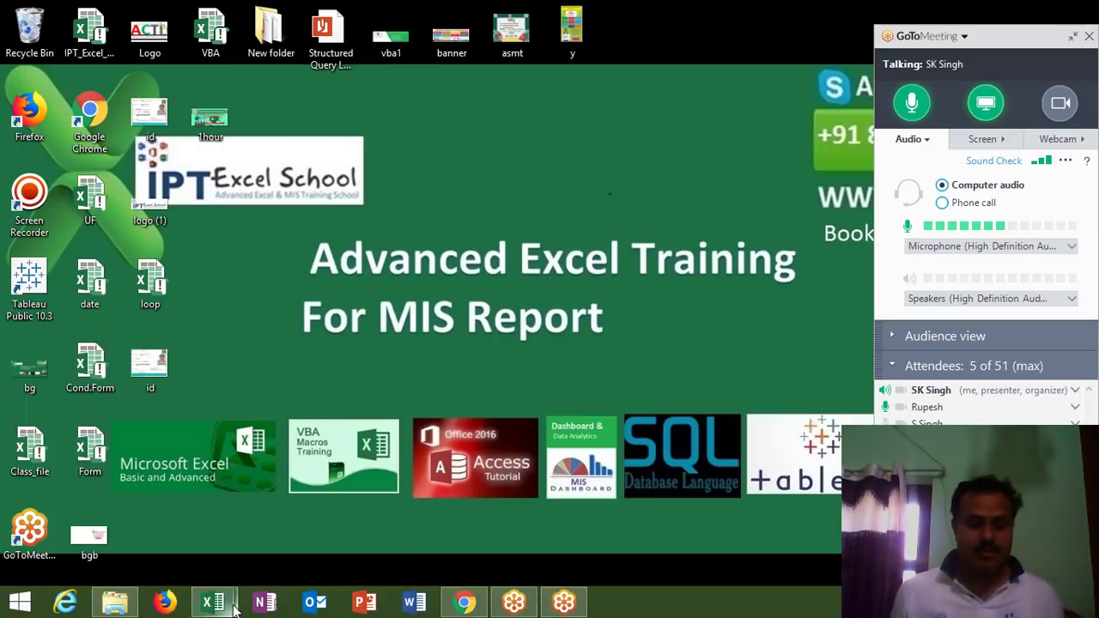
Highlight MRP's C As Long parameter in the editor, then check the Cost 50 in B14.
{"action": "mouse_move", "coordinate": [213, 601]}
{"action": "left_click", "coordinate": [259, 535]}
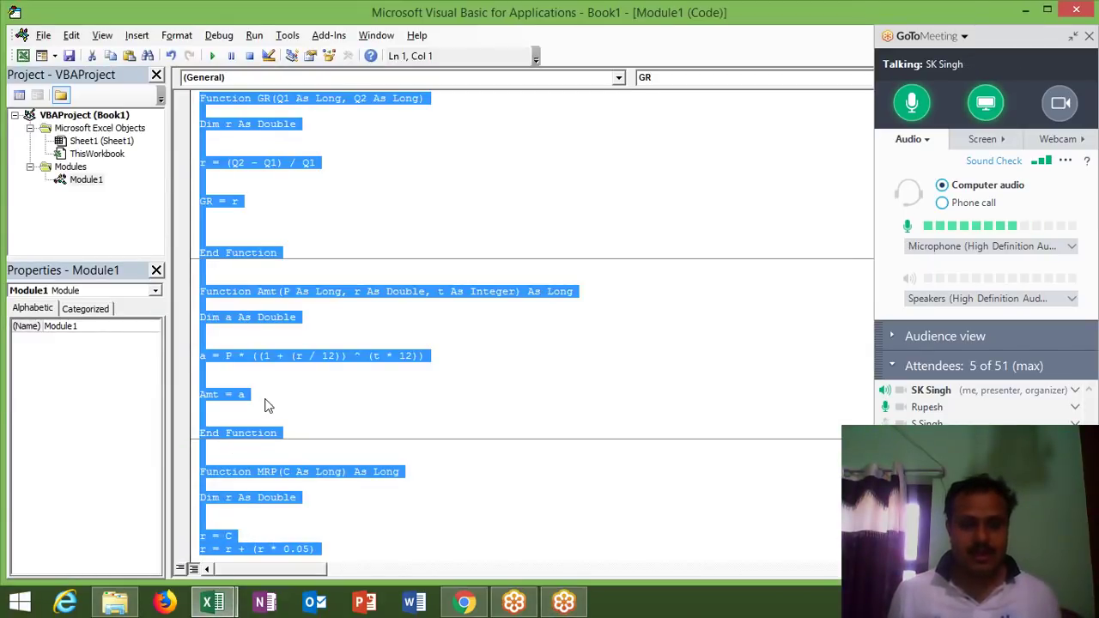
{"action": "left_click", "coordinate": [296, 496]}
{"action": "scroll", "coordinate": [287, 488], "scroll_direction": "down", "scroll_amount": 3}
{"action": "scroll", "coordinate": [287, 488], "scroll_direction": "down", "scroll_amount": 1}
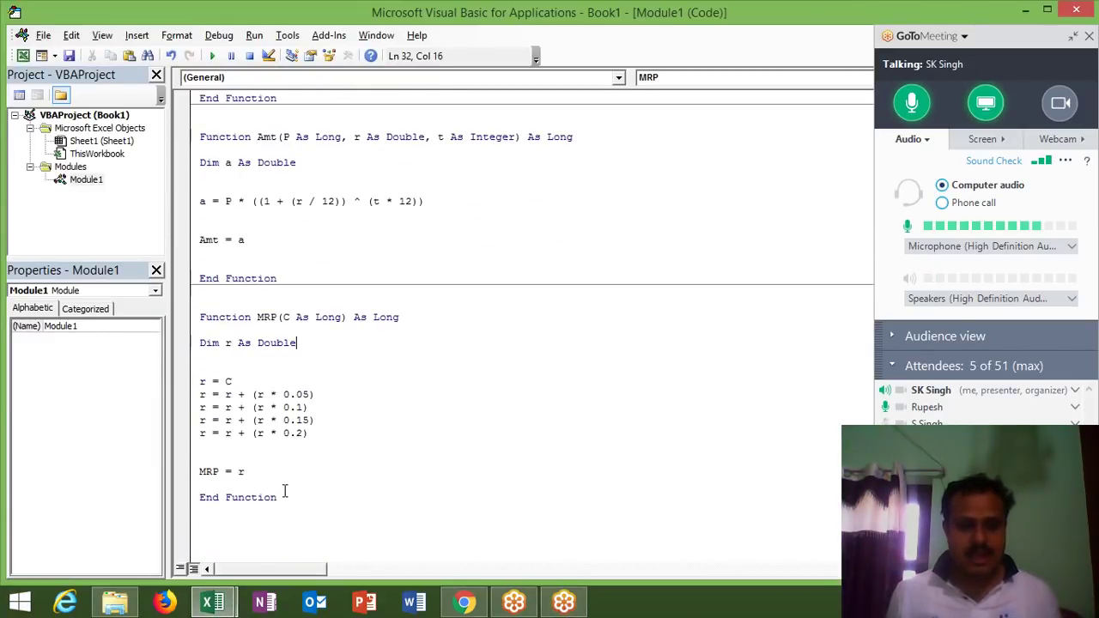
{"action": "scroll", "coordinate": [261, 477], "scroll_direction": "down", "scroll_amount": 1}
{"action": "left_click_drag", "start_coordinate": [282, 278], "coordinate": [347, 280]}
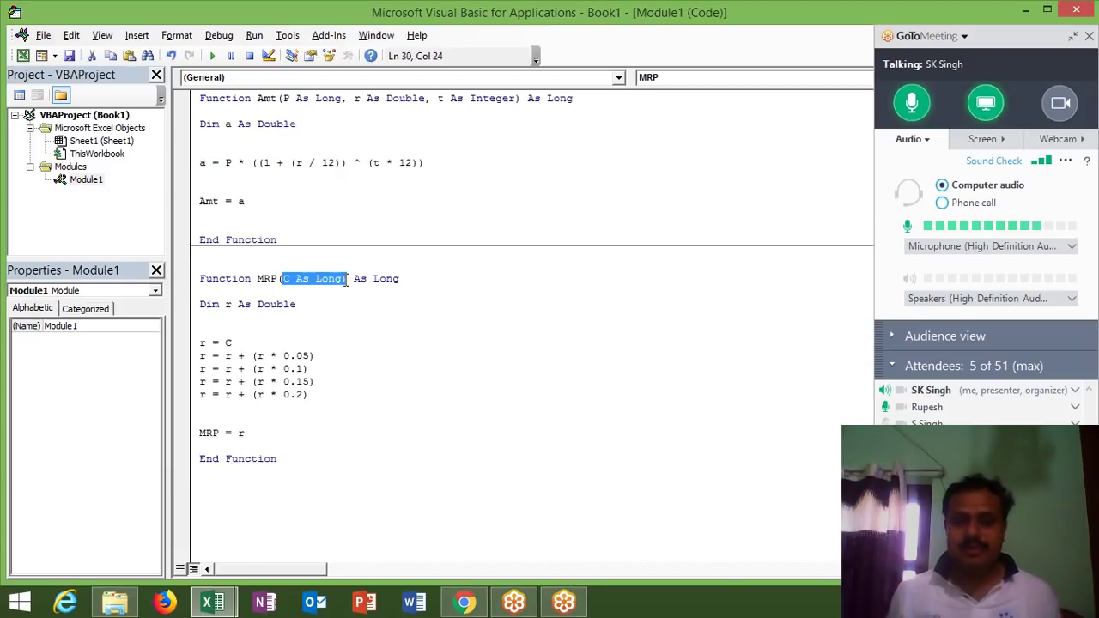
{"action": "key", "text": "alt+Tab"}
{"action": "key", "text": "alt+Tab"}
{"action": "key", "text": "Tab"}
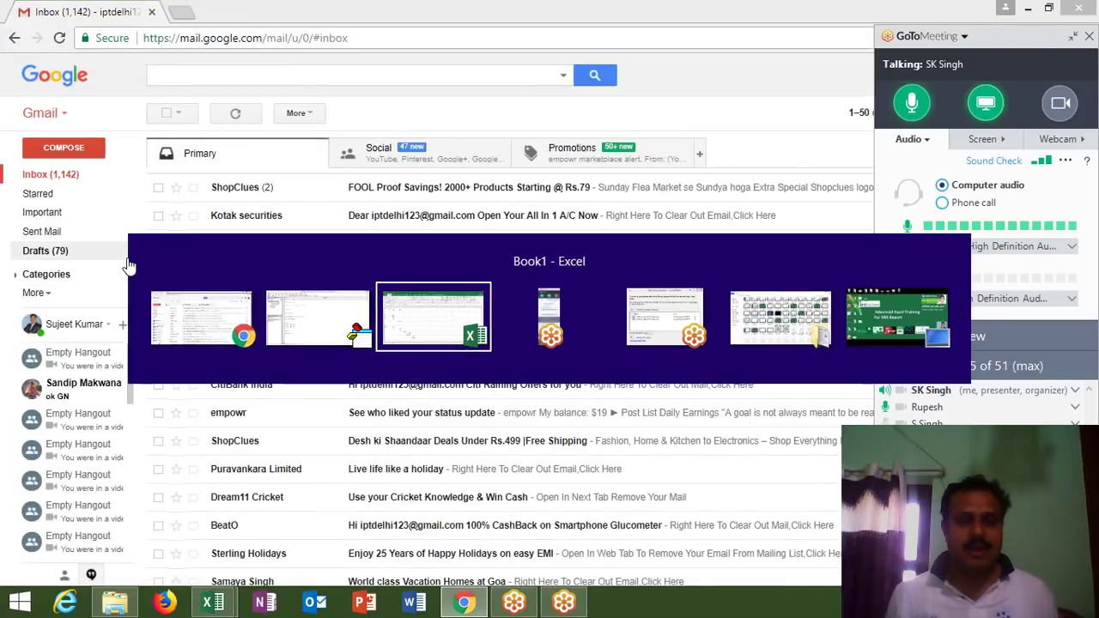
{"action": "left_click", "coordinate": [111, 382]}
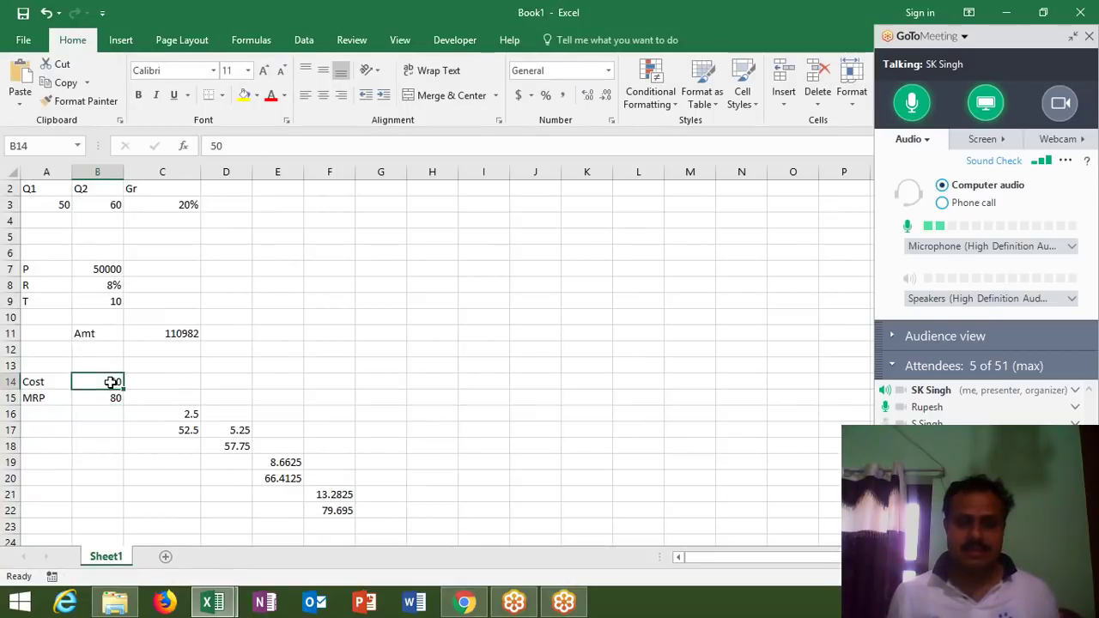
Back in the editor, highlight the 5% markup line, the C As Long parameter and r = C.
{"action": "mouse_move", "coordinate": [210, 604]}
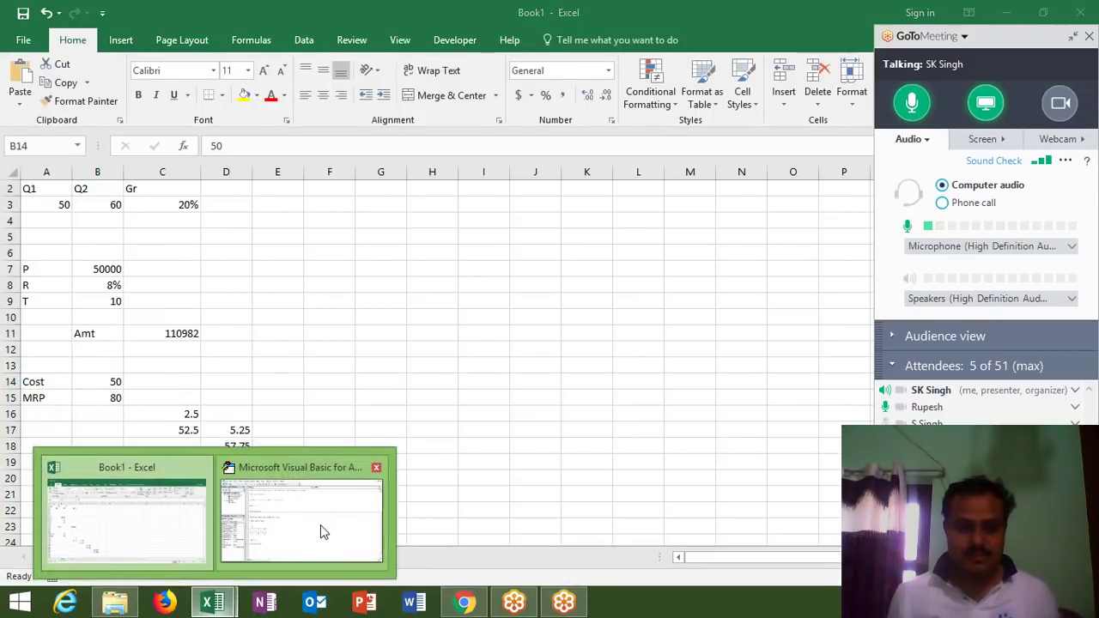
{"action": "left_click", "coordinate": [320, 524]}
{"action": "left_click_drag", "start_coordinate": [199, 355], "coordinate": [311, 356]}
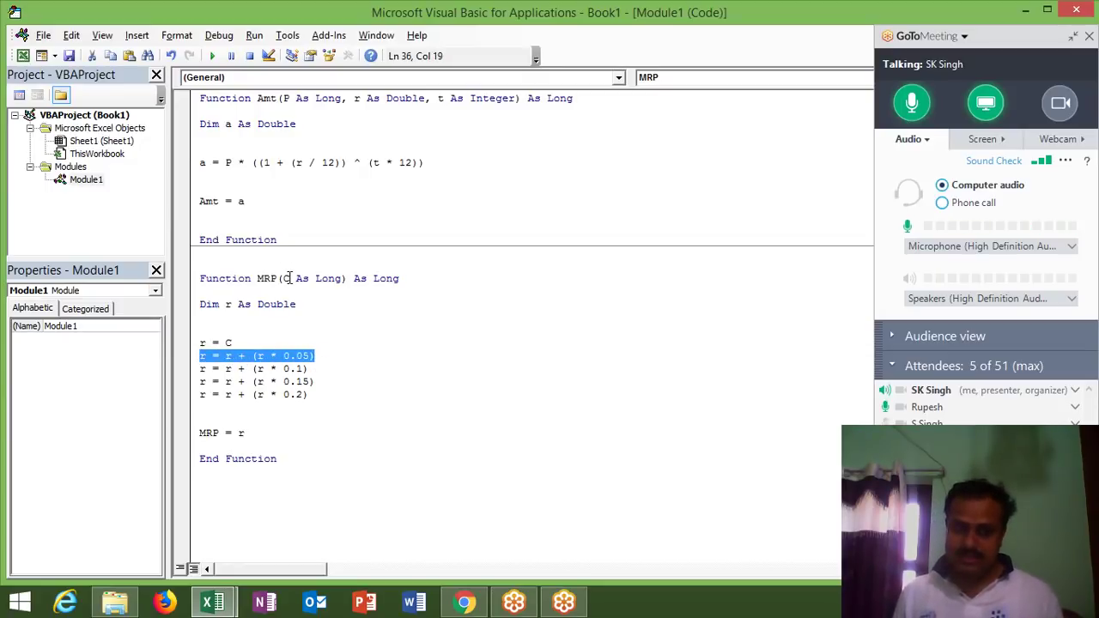
{"action": "left_click_drag", "start_coordinate": [283, 278], "coordinate": [337, 278]}
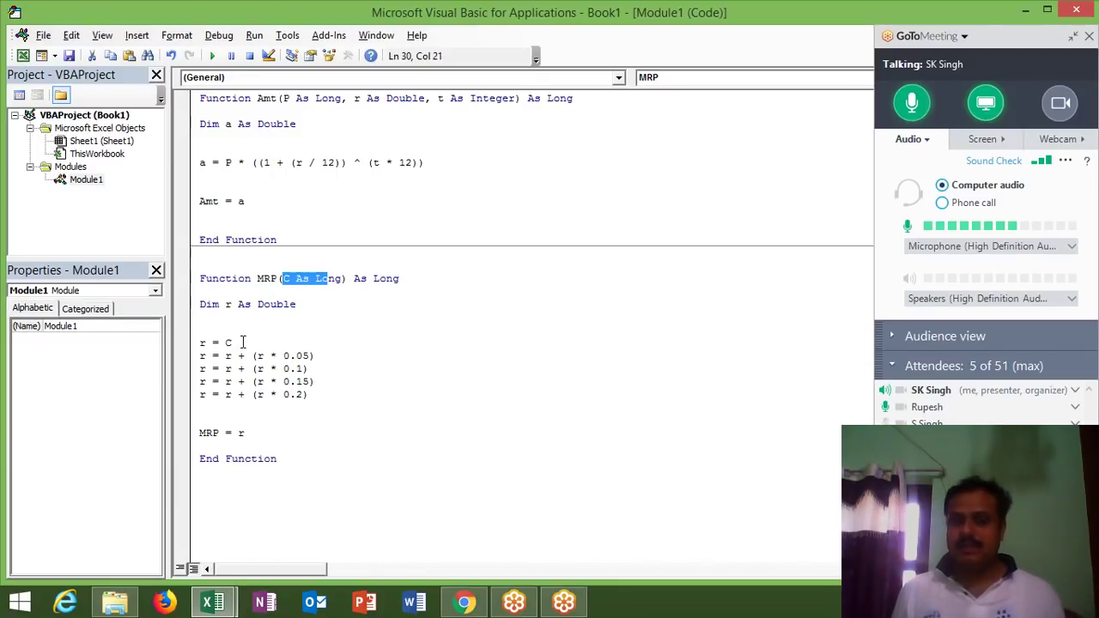
{"action": "left_click_drag", "start_coordinate": [242, 342], "coordinate": [159, 344]}
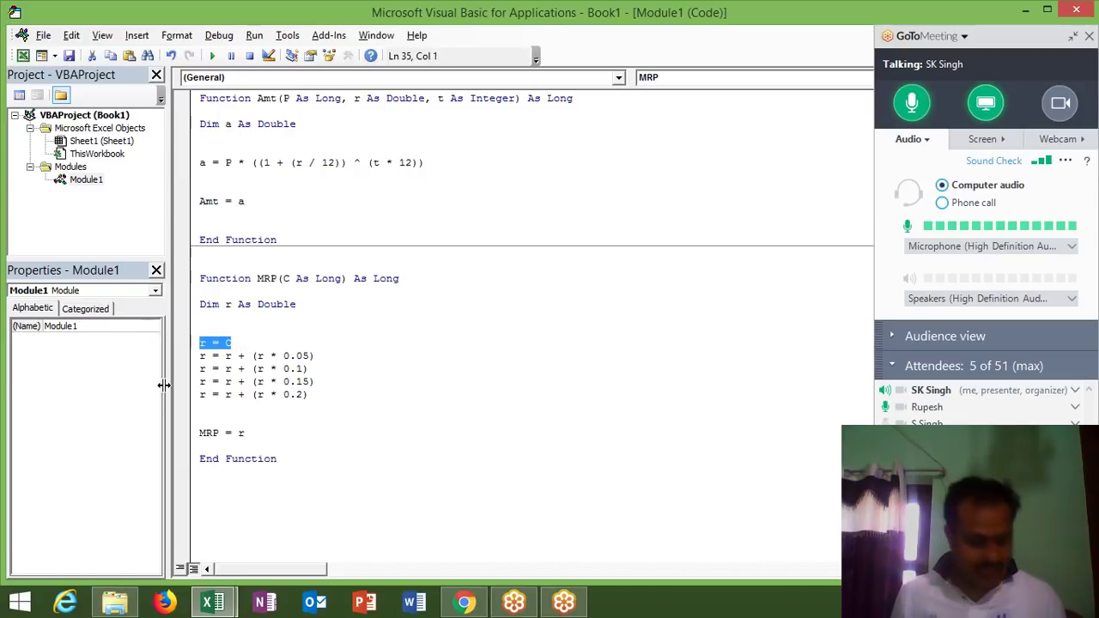
{"action": "key", "text": "super+d"}
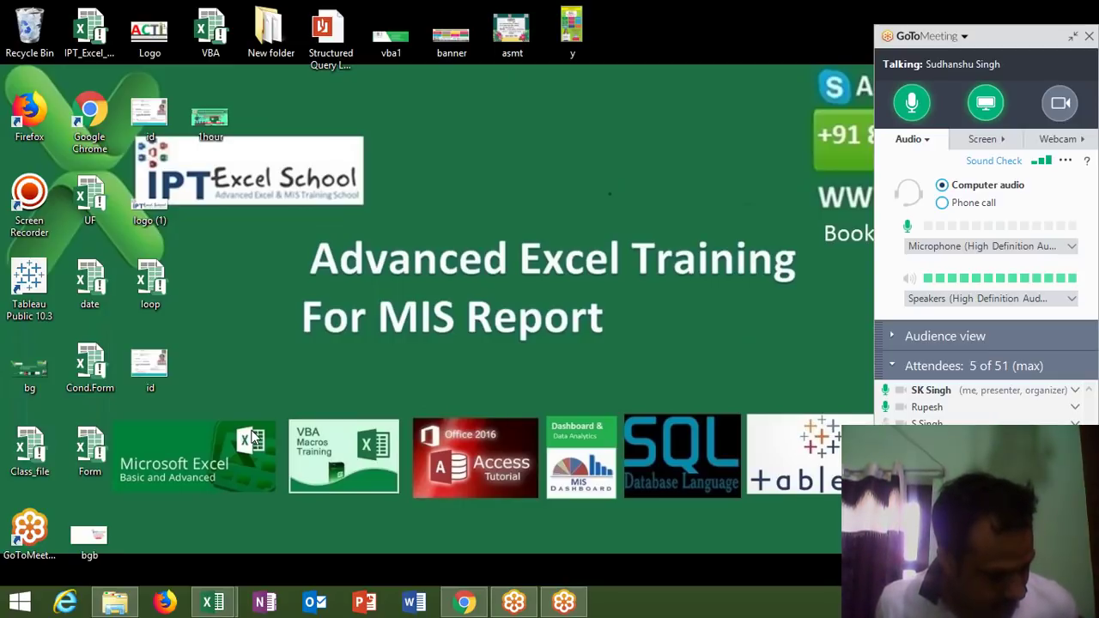
{"action": "key", "text": "super+d"}
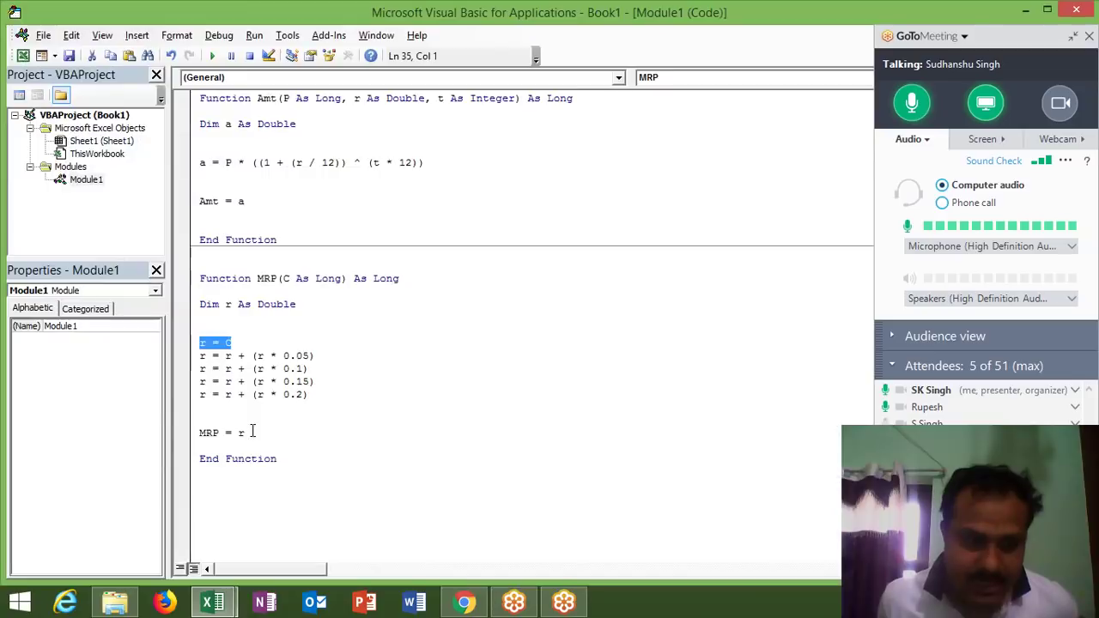
Select the MRP = r line and type over it.
{"action": "left_click_drag", "start_coordinate": [261, 436], "coordinate": [190, 445]}
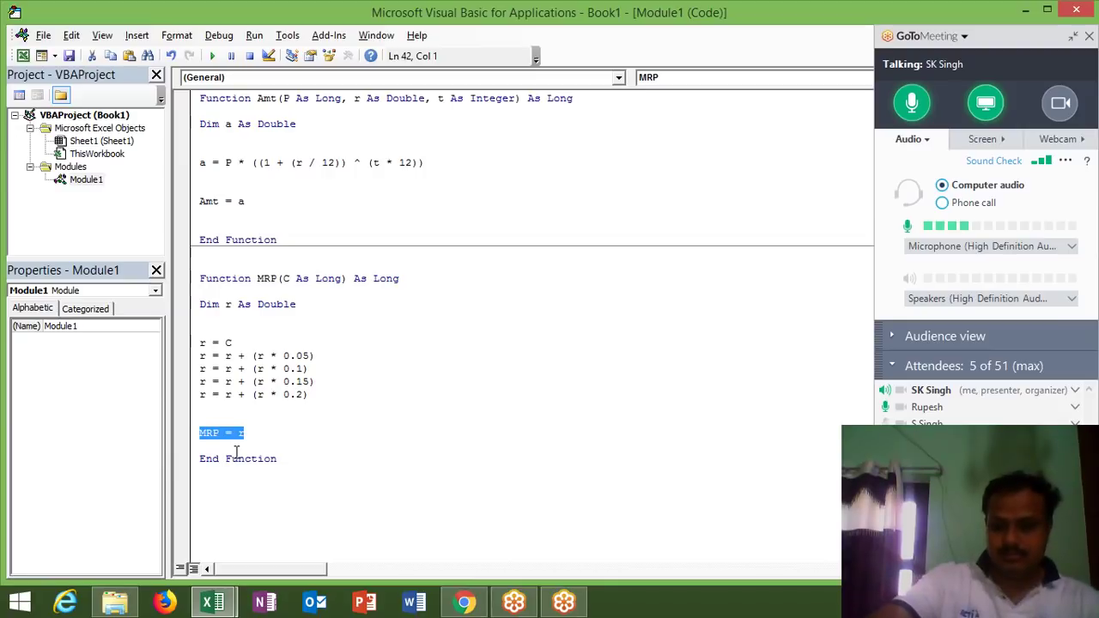
{"action": "type", "text": "="}
{"action": "key", "text": "Return"}
{"action": "key", "text": "Return"}
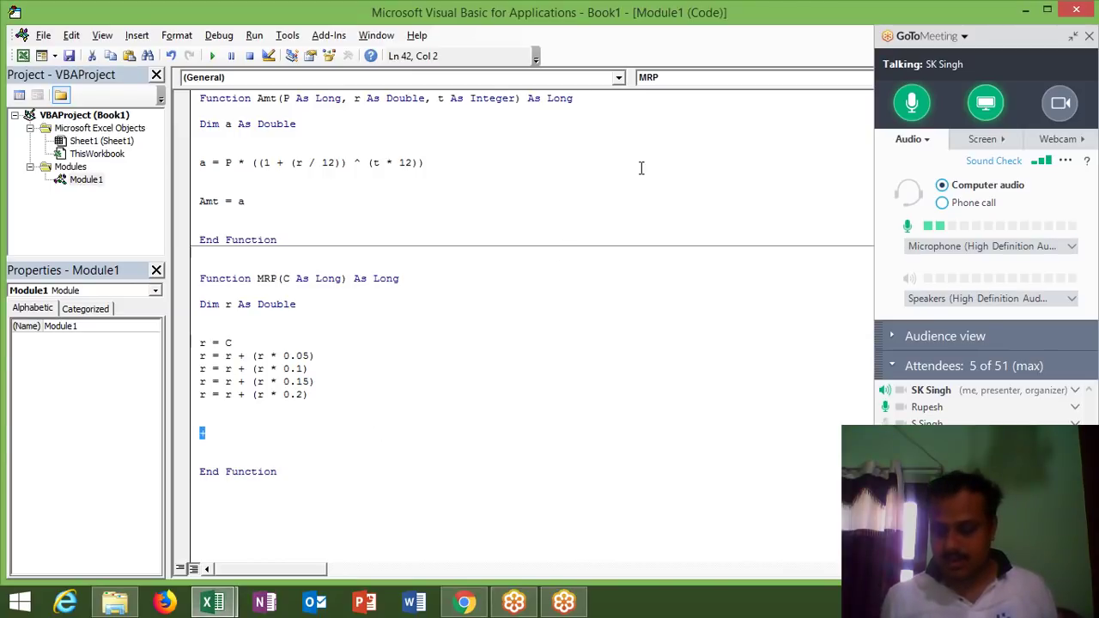
Show the desktop, then end the GoToMeeting session for all attendees and confirm with Yes.
{"action": "key", "text": "super+d"}
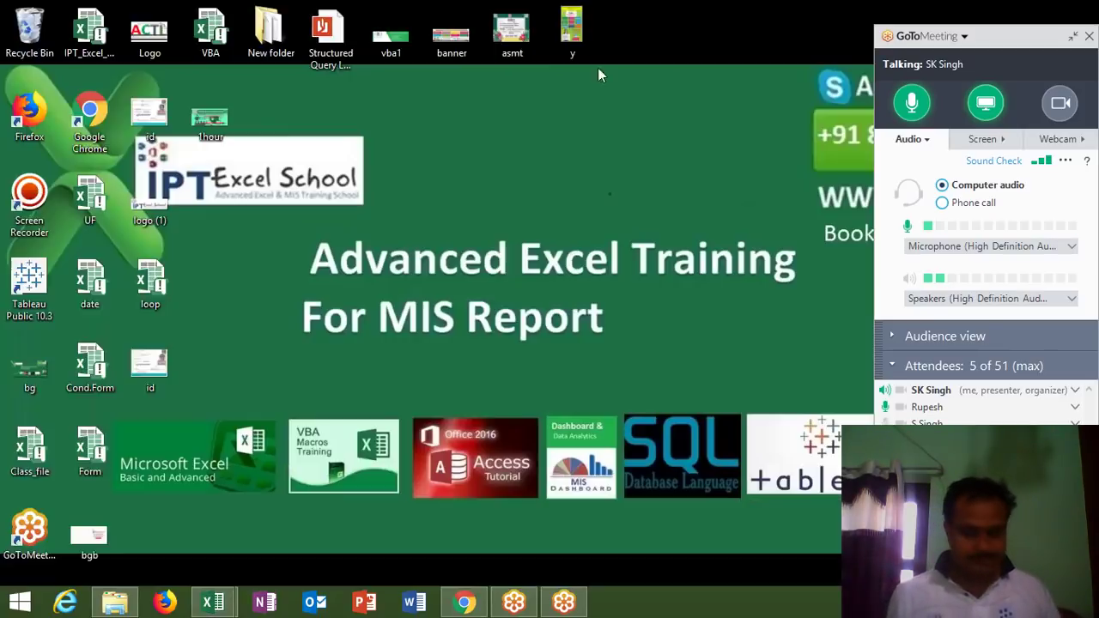
{"action": "left_click", "coordinate": [1089, 36]}
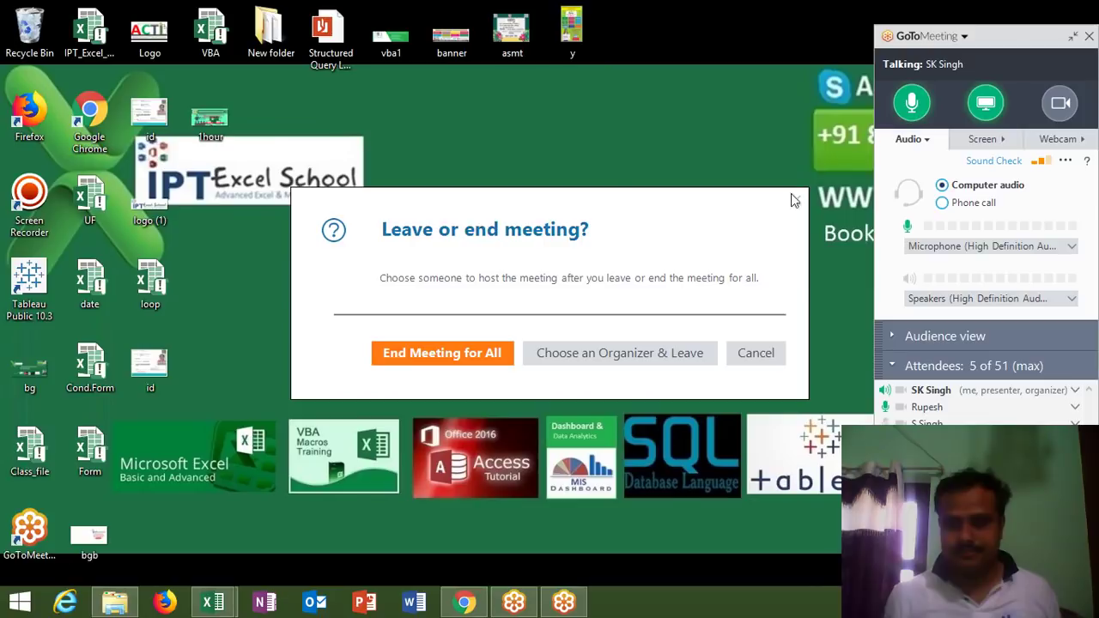
{"action": "left_click", "coordinate": [503, 358]}
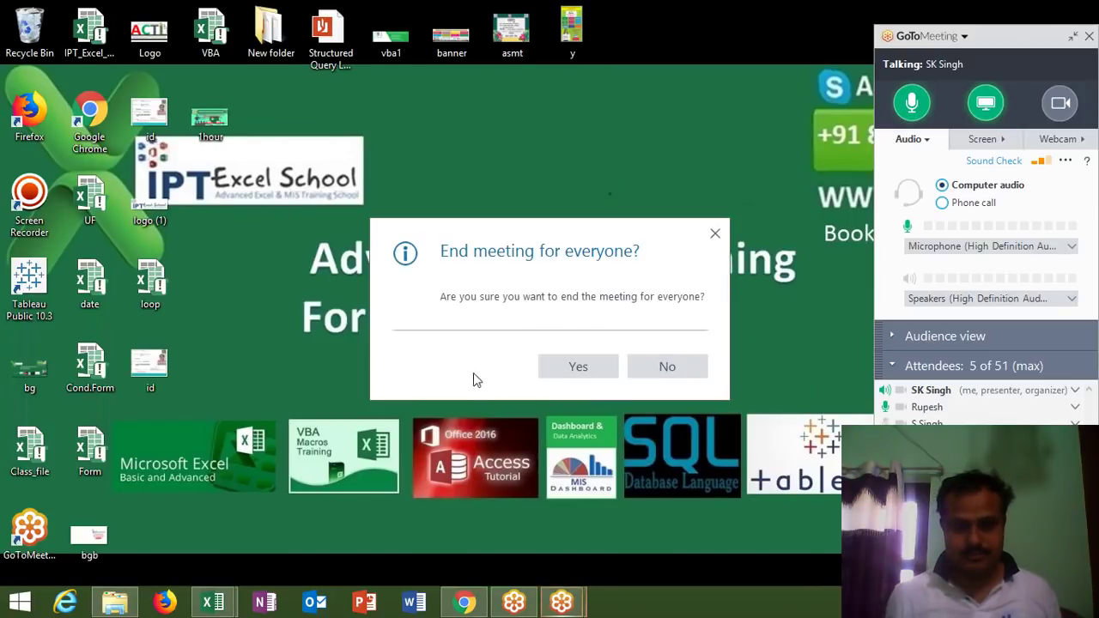
{"action": "left_click", "coordinate": [573, 377]}
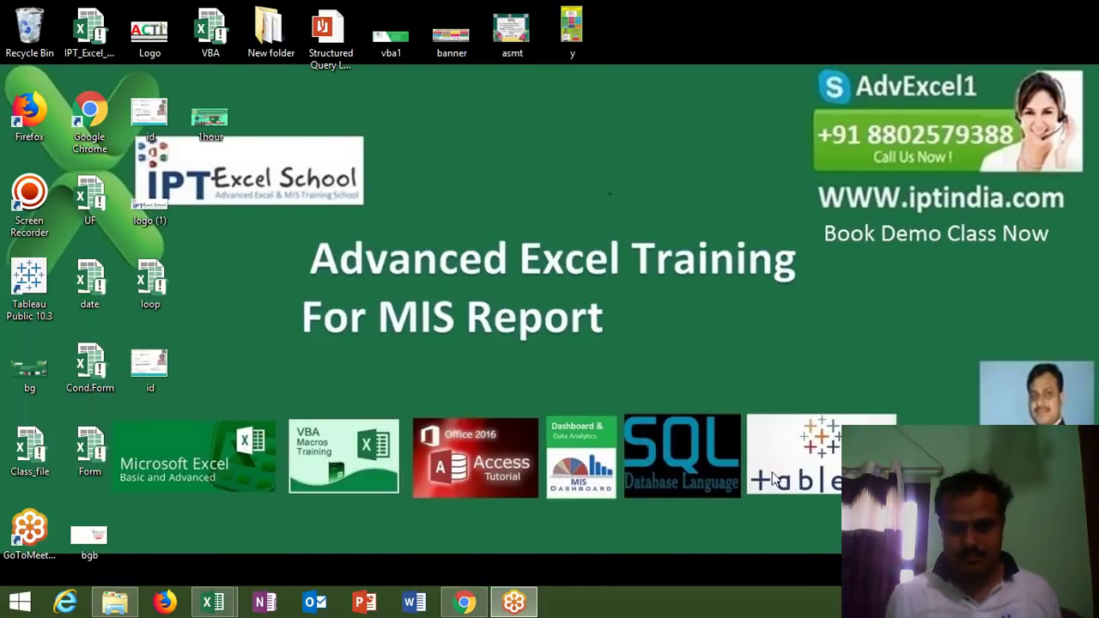